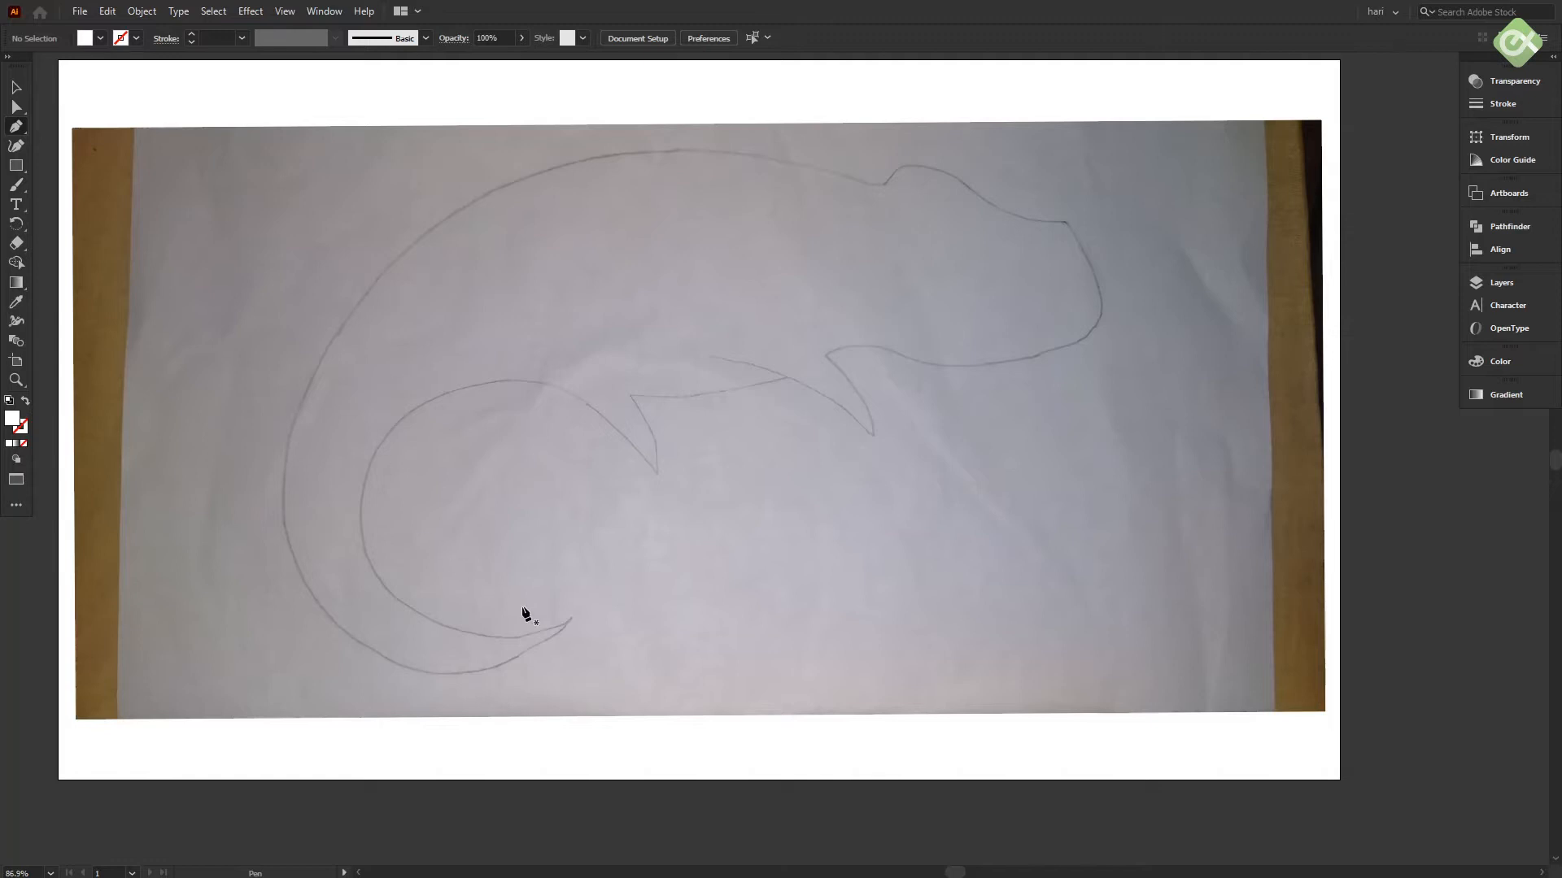
click(569, 622)
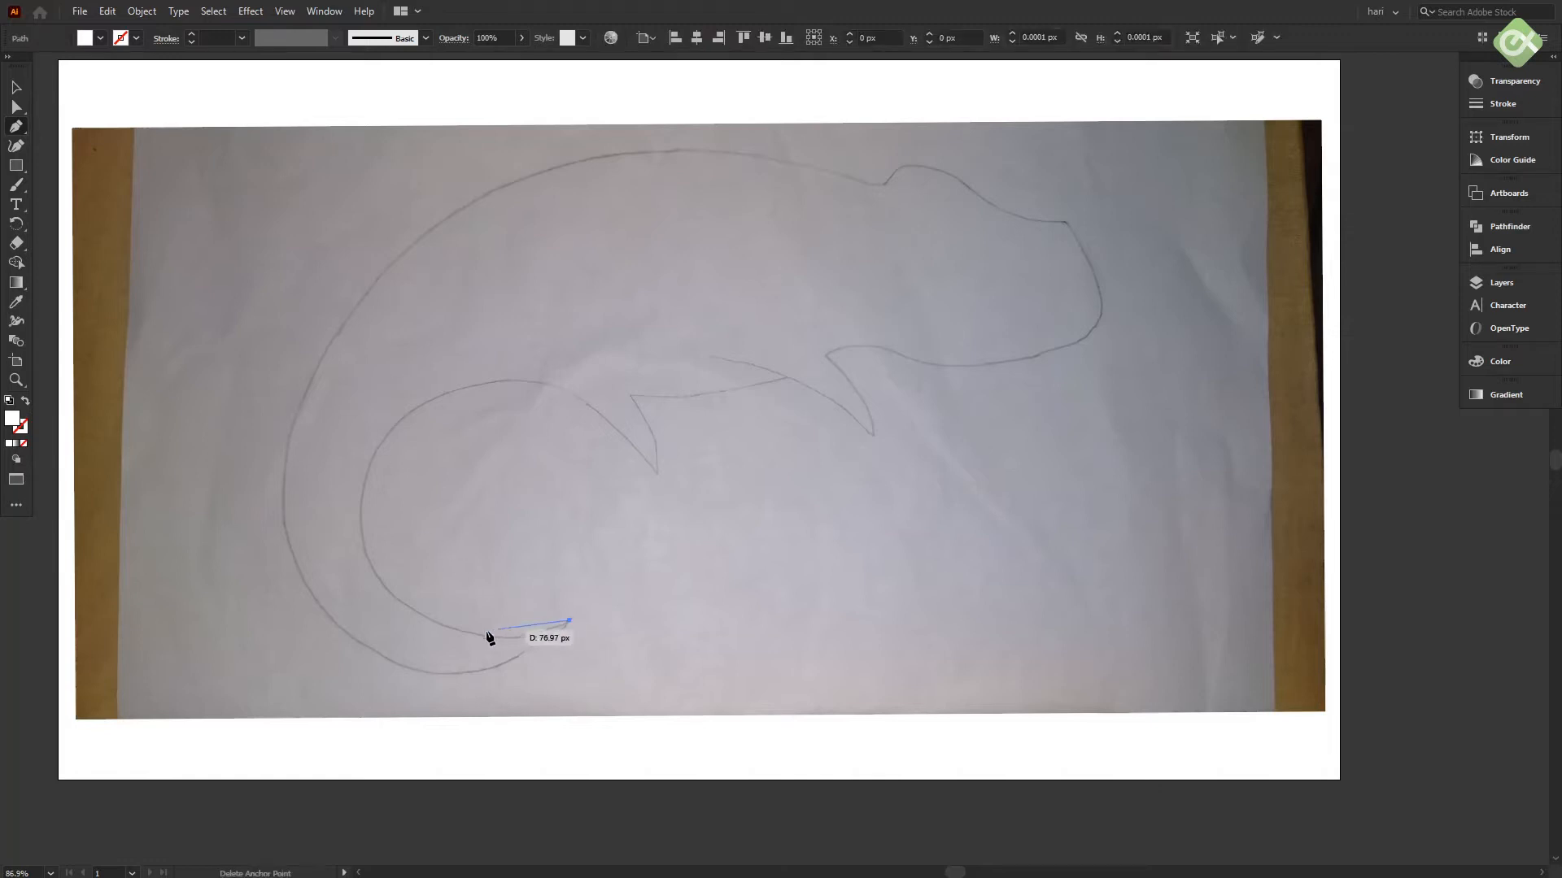
drag(283, 515, 190, 238)
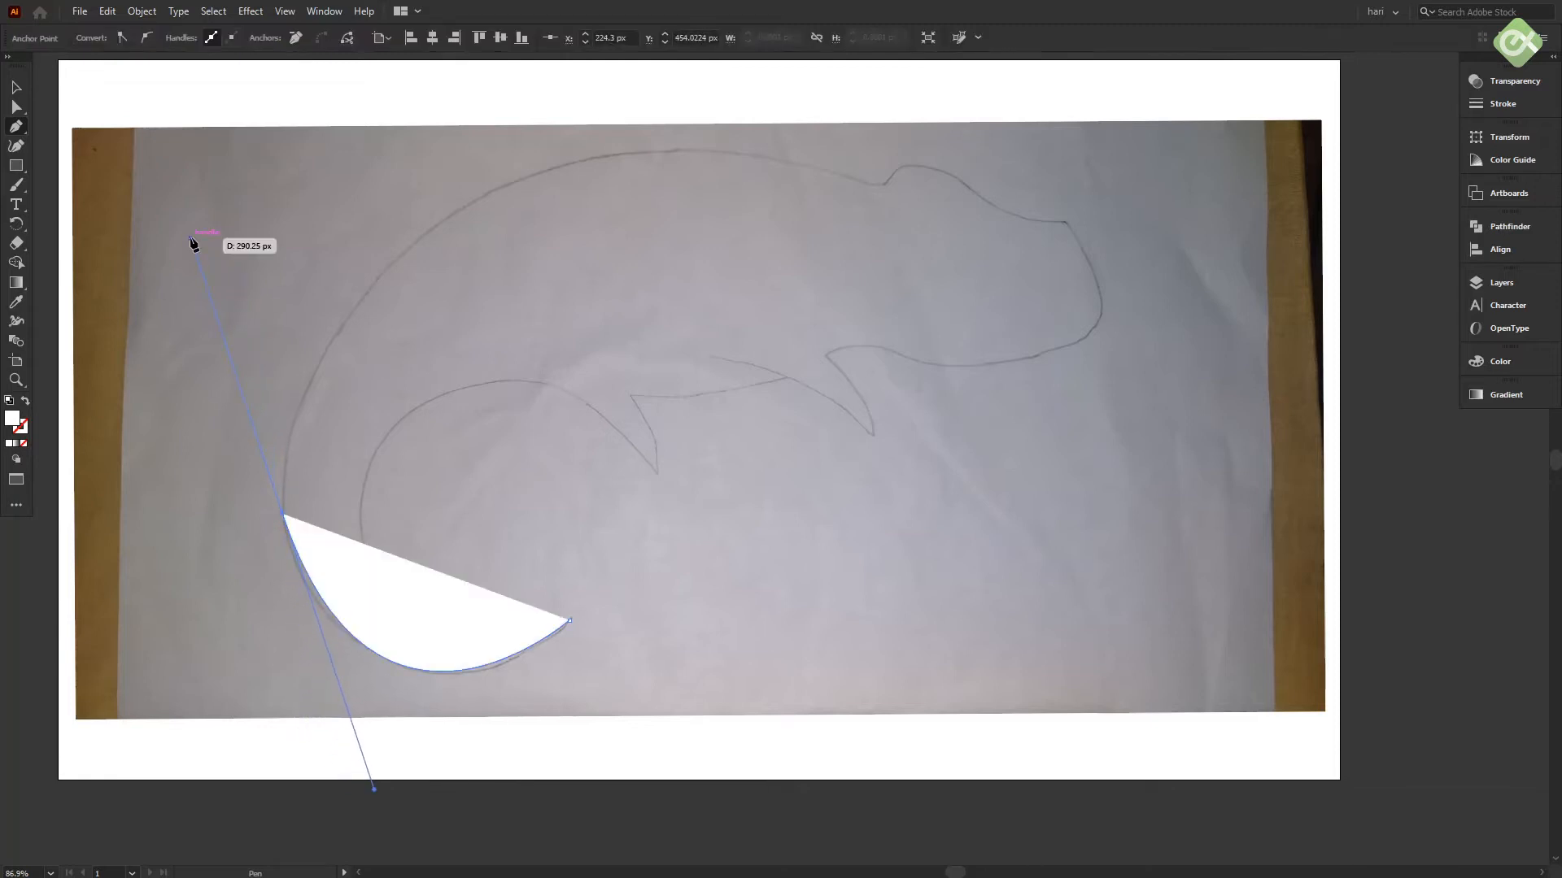
key(ctrl+z)
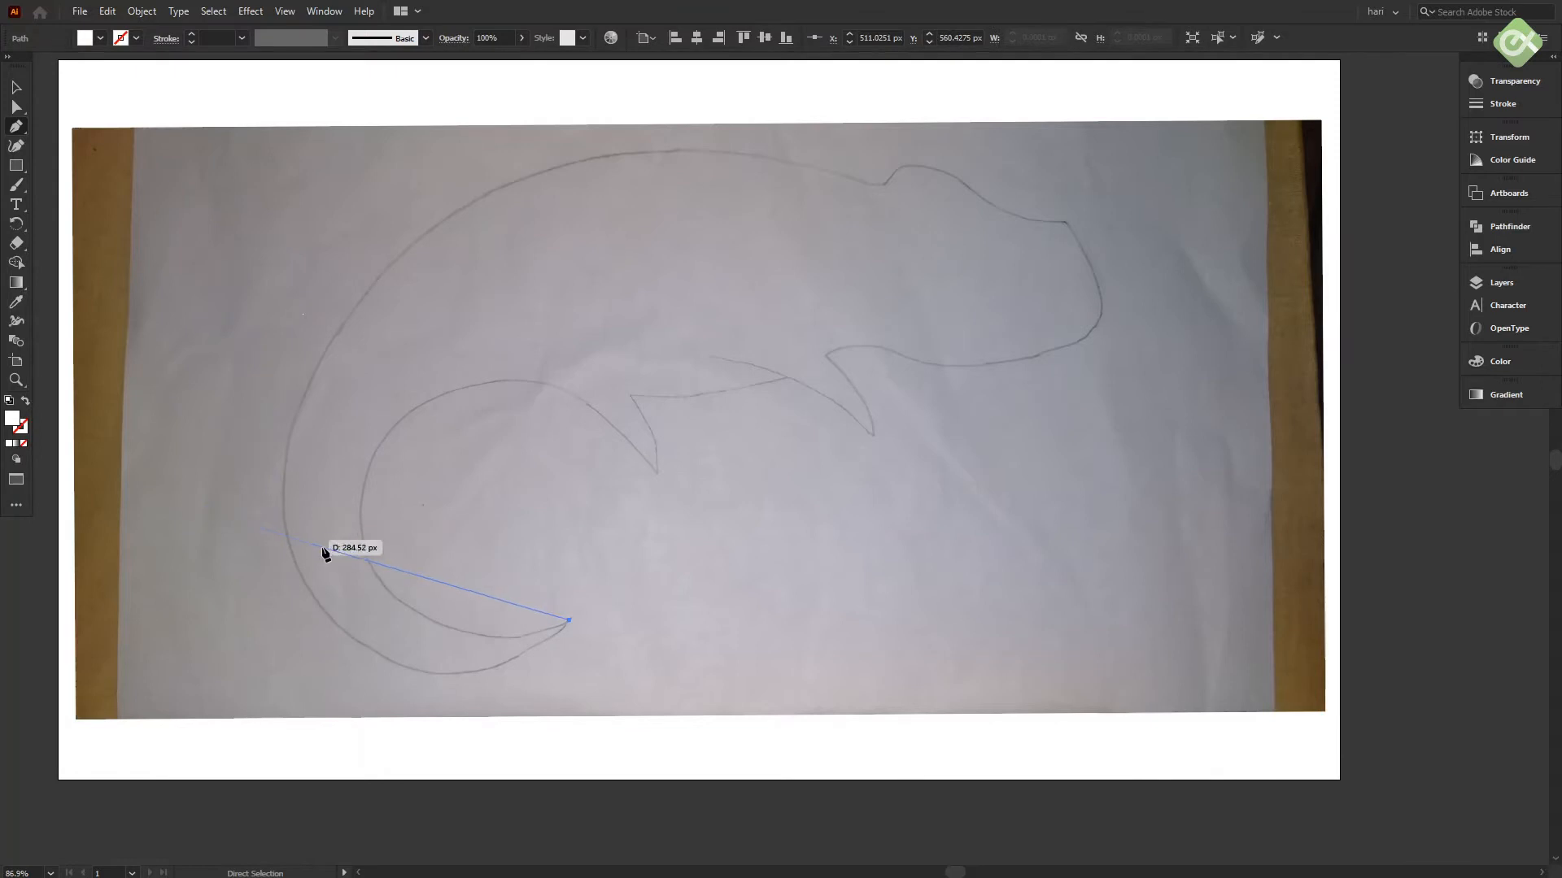
key(ctrl+z)
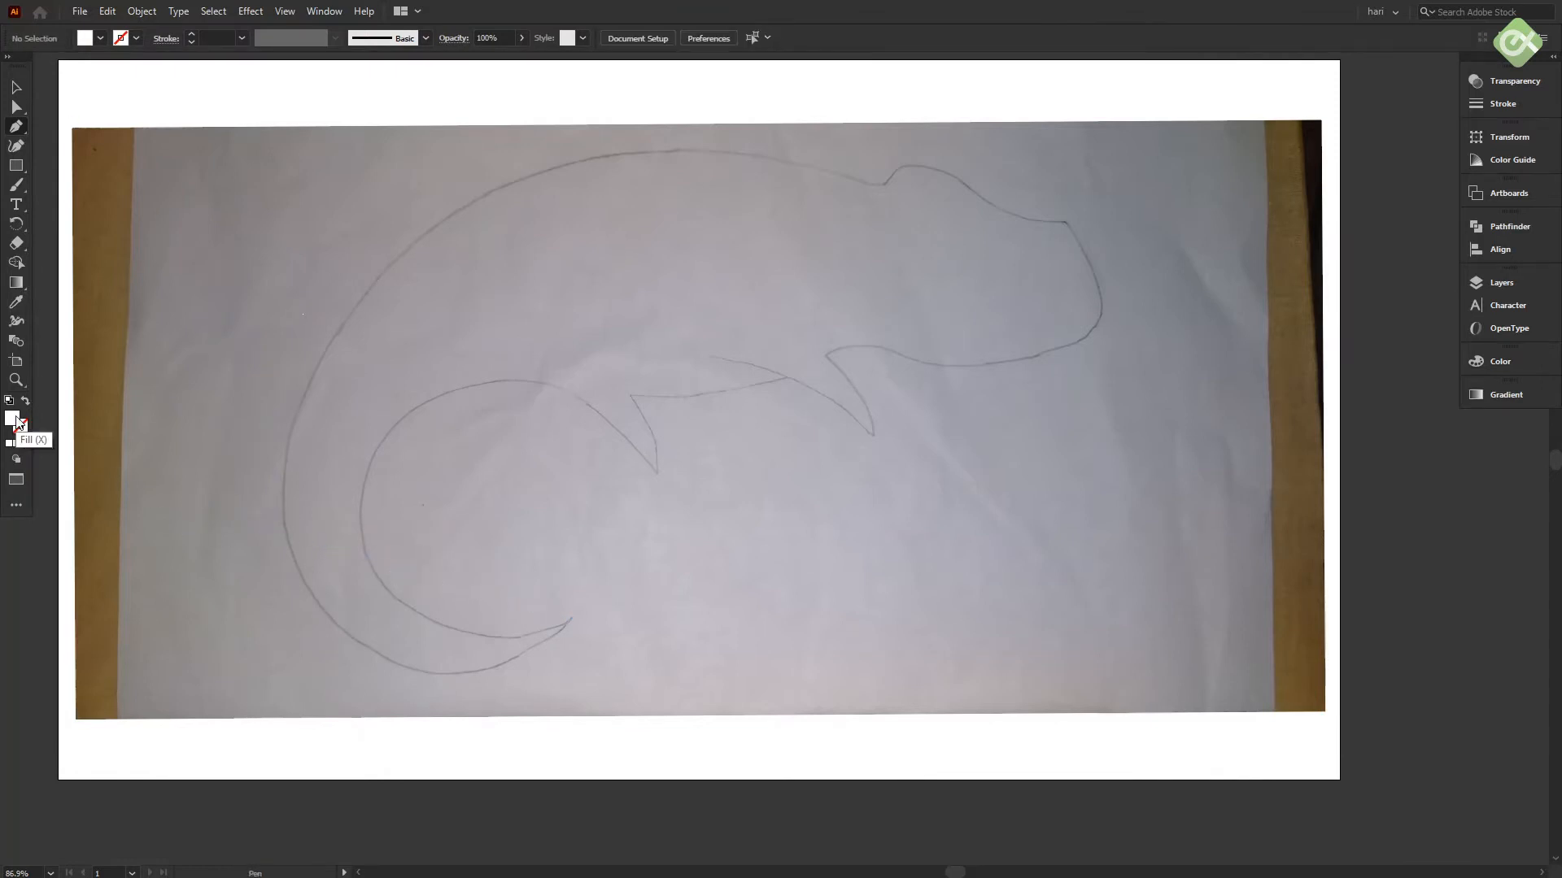
- Swap fill and stroke to leave the fill empty, and set the stroke colour to near-black 070000
click(25, 401)
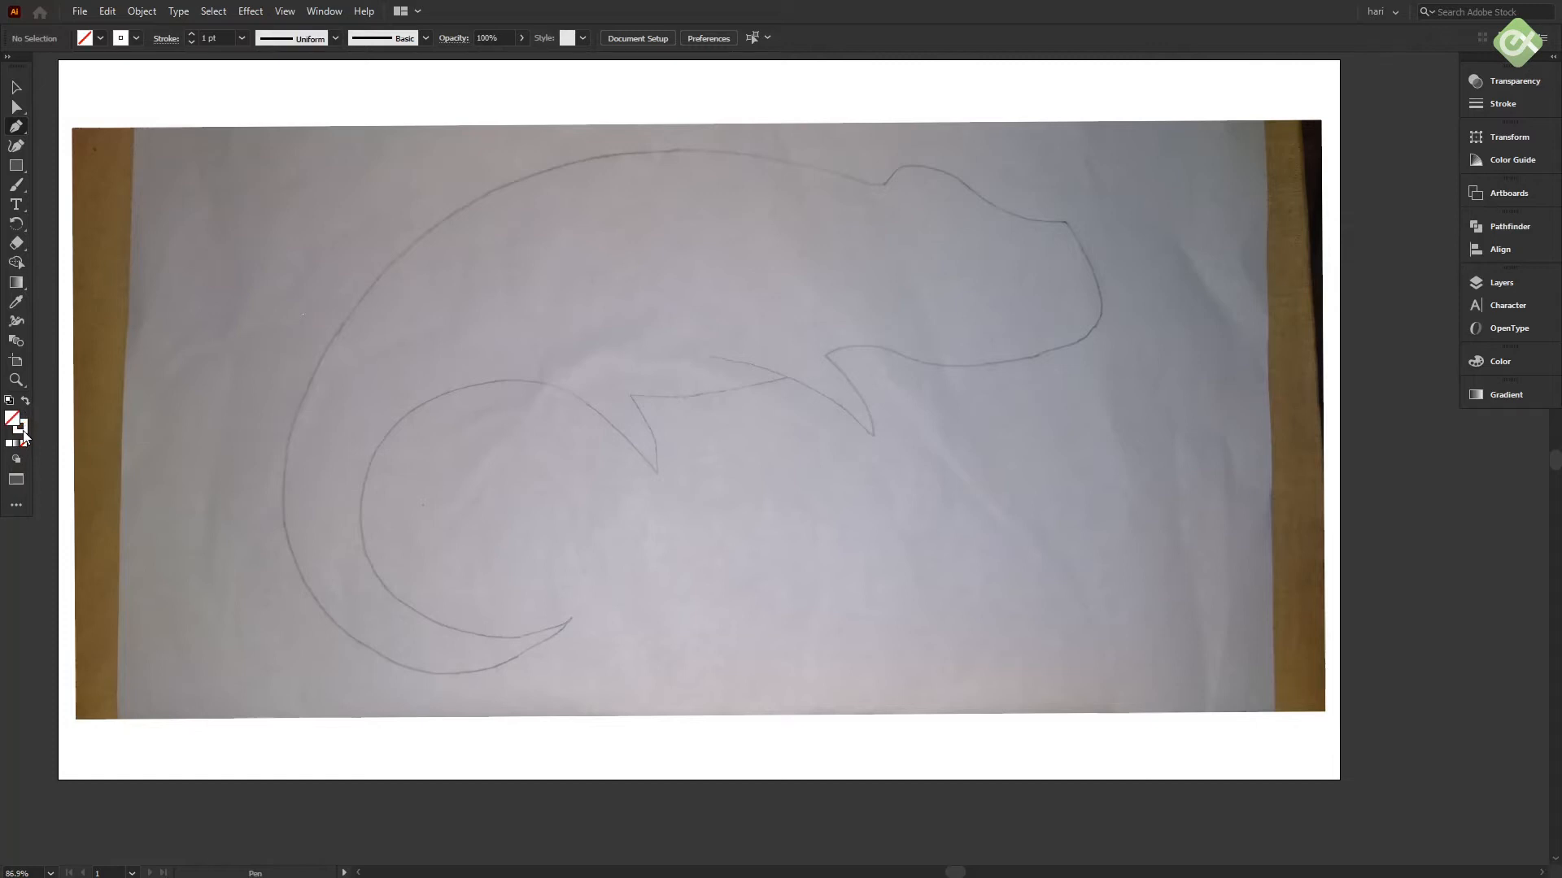
click(24, 433)
click(135, 41)
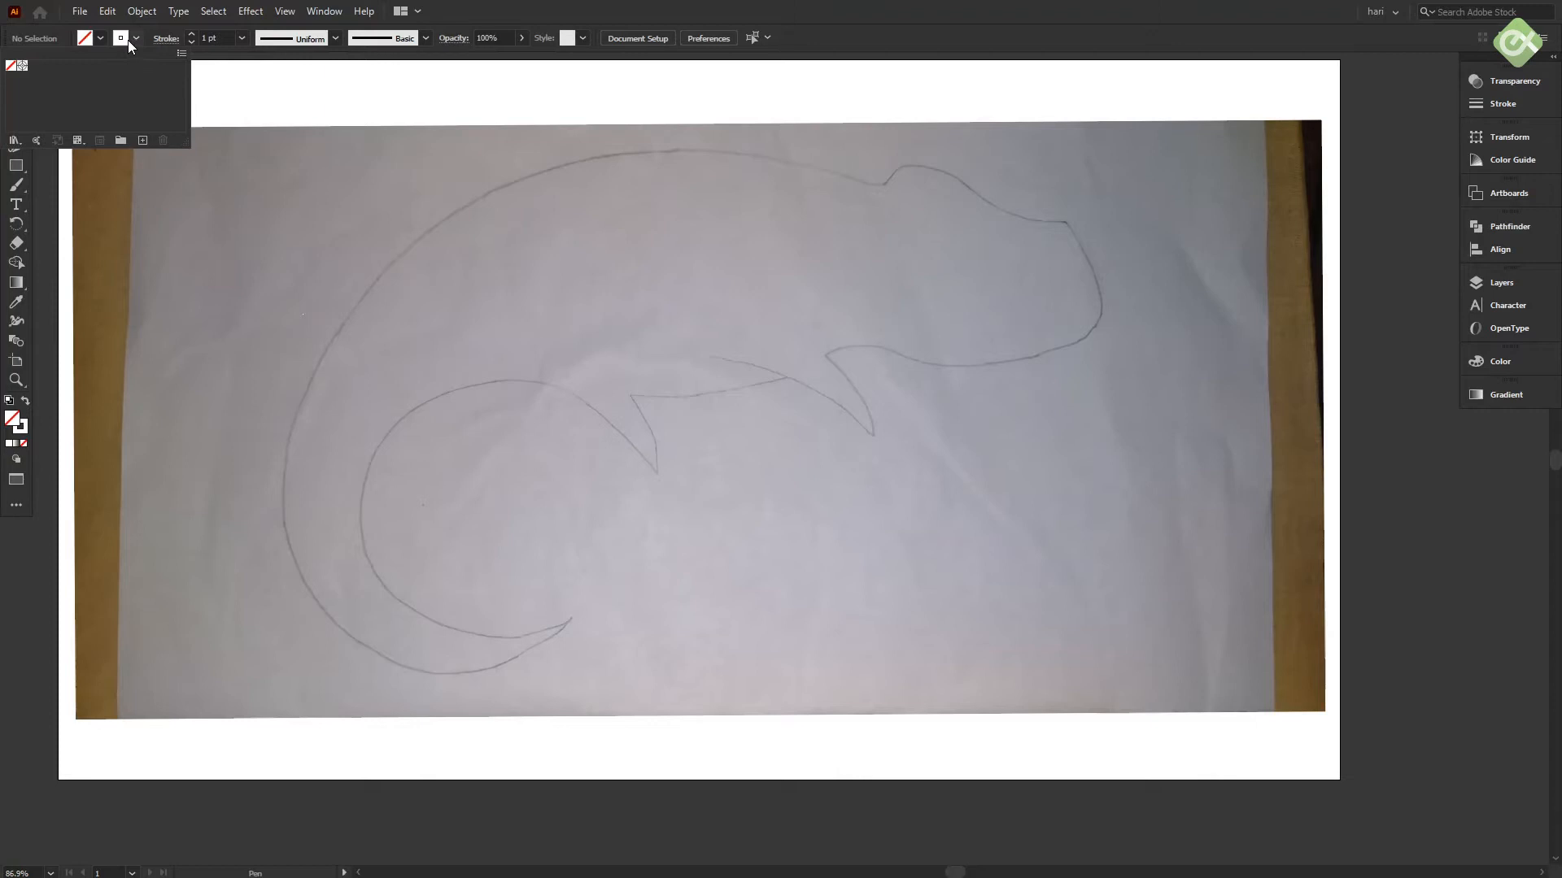
click(22, 434)
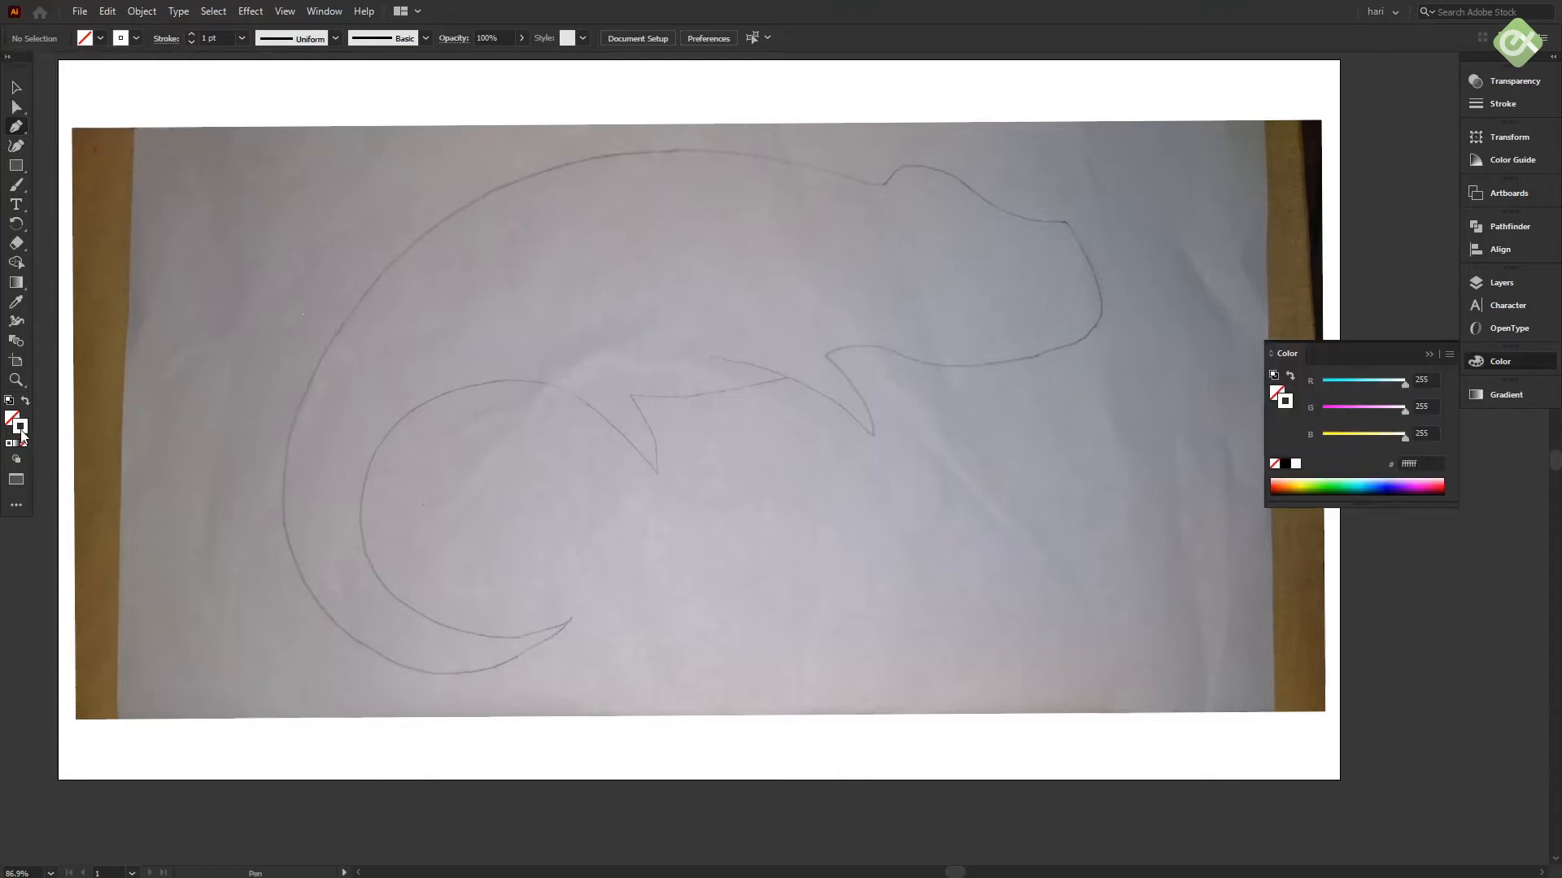
double_click(22, 437)
drag(911, 447, 995, 492)
click(1178, 299)
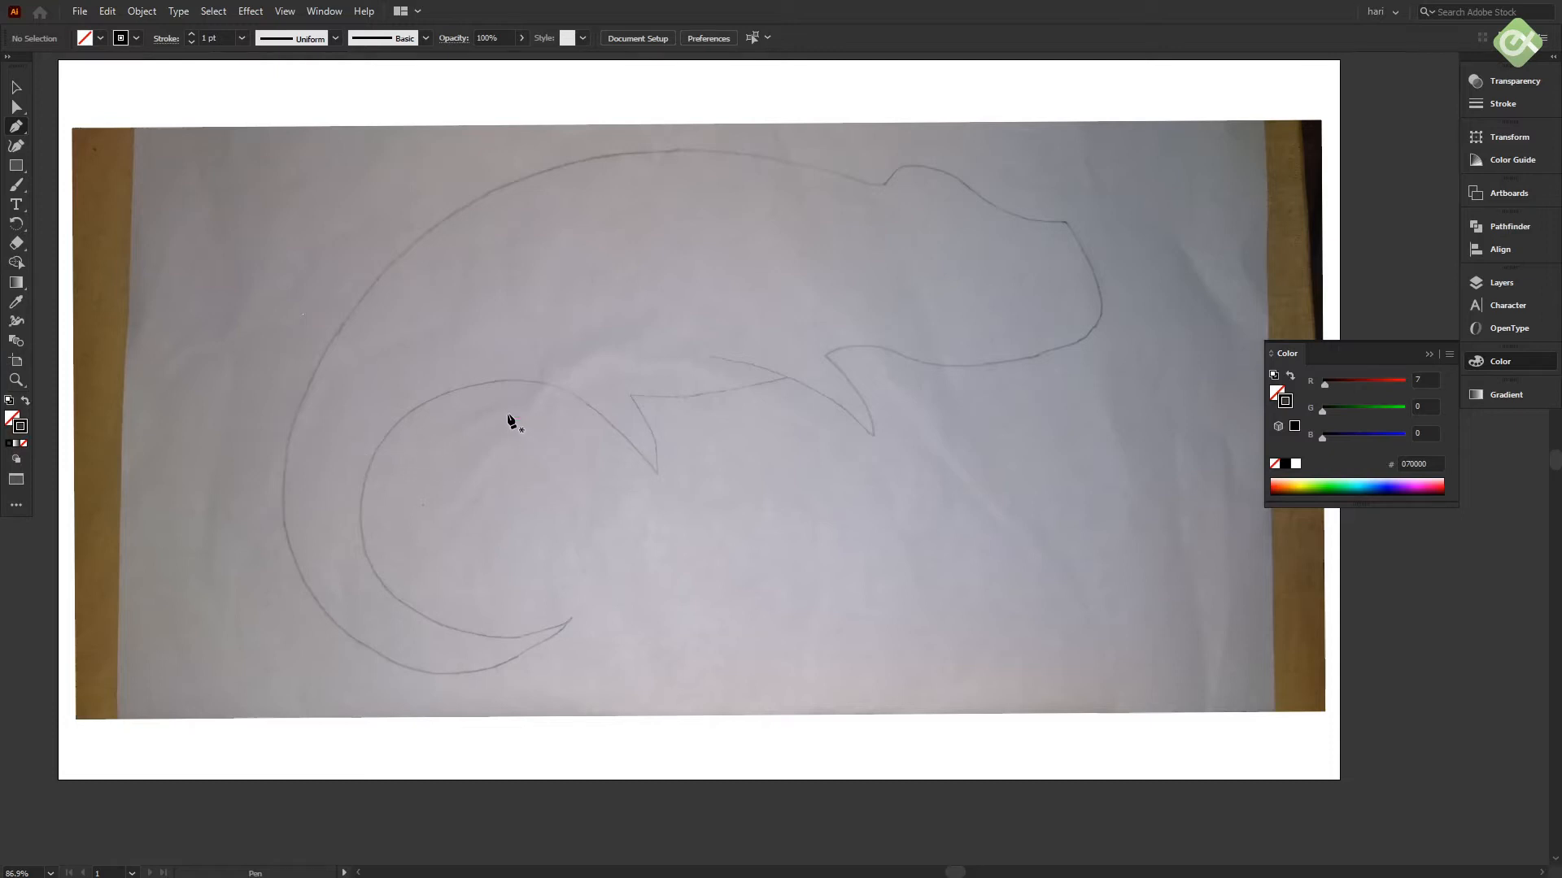
- Trace the sketch's outer curve with the Pen tool from the tail tip around the back to the notch before the head
click(569, 623)
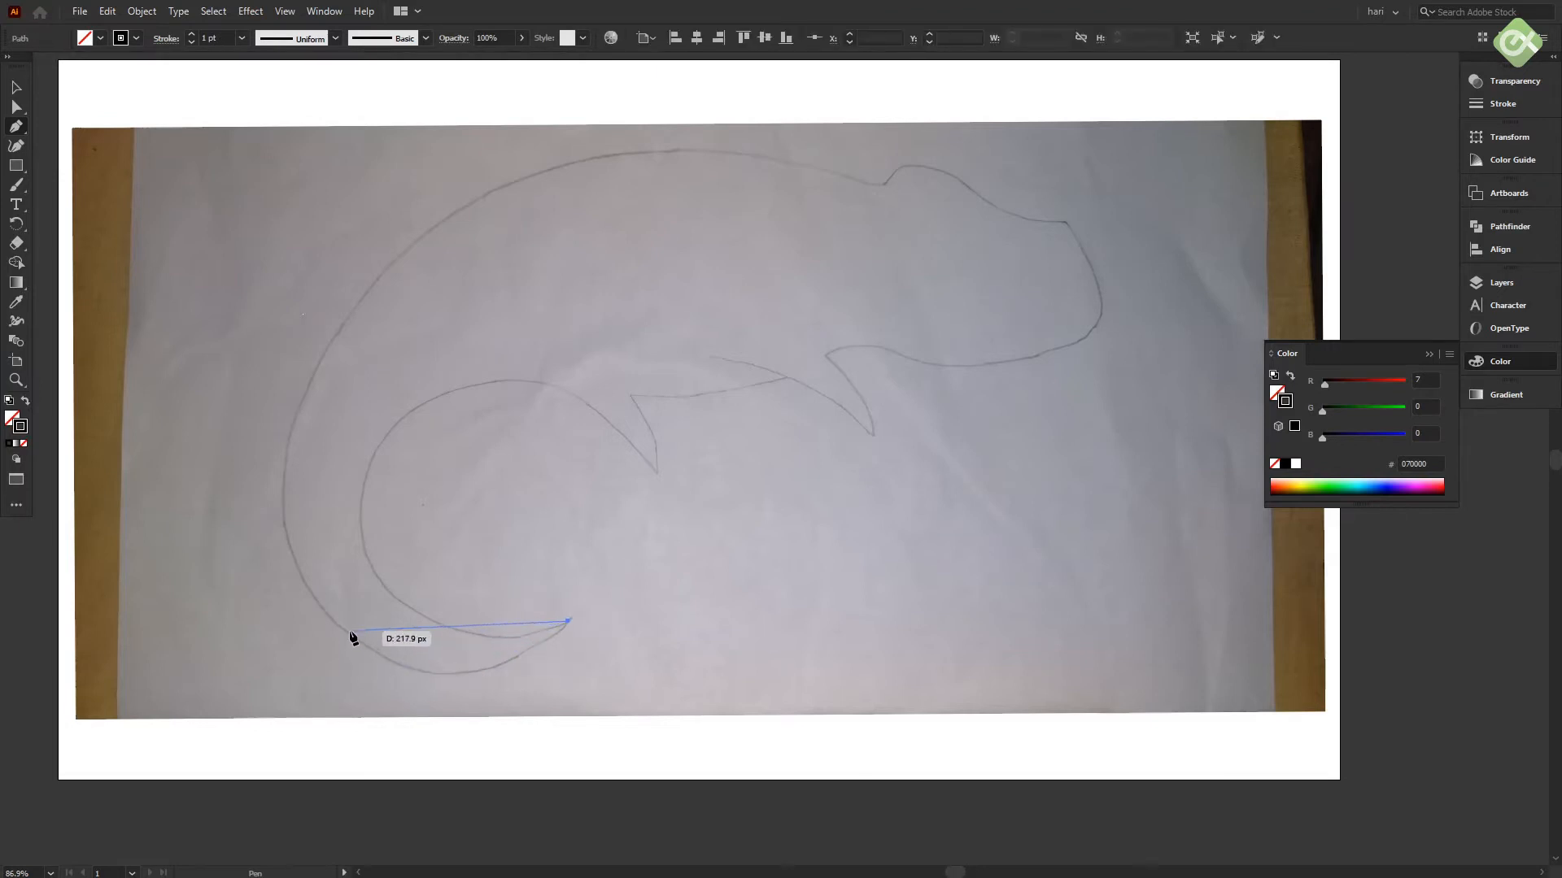
drag(342, 628, 236, 521)
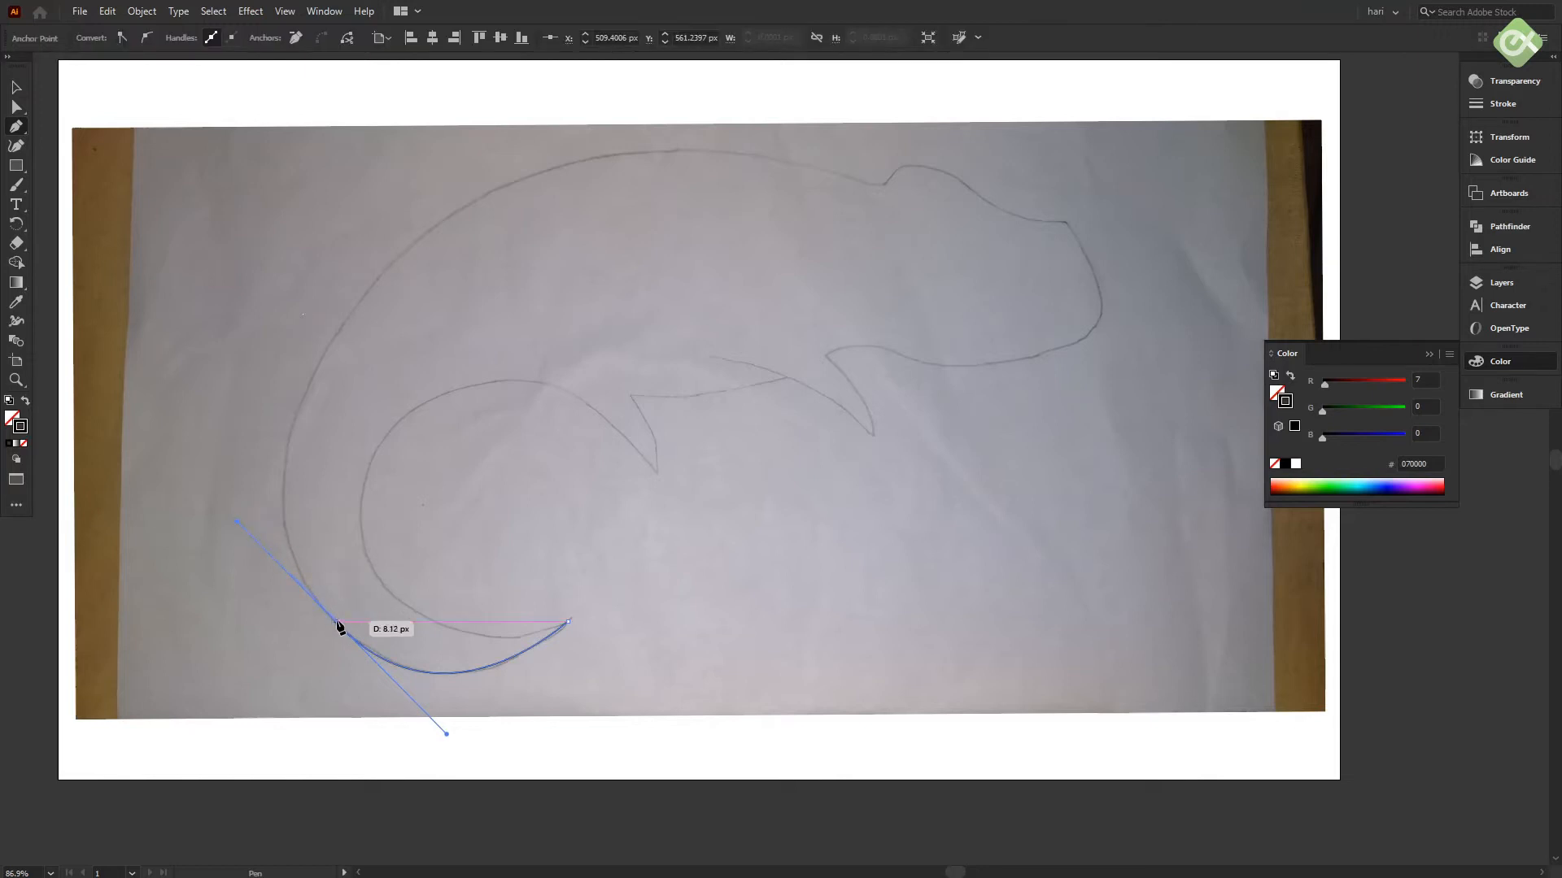
drag(342, 628, 395, 261)
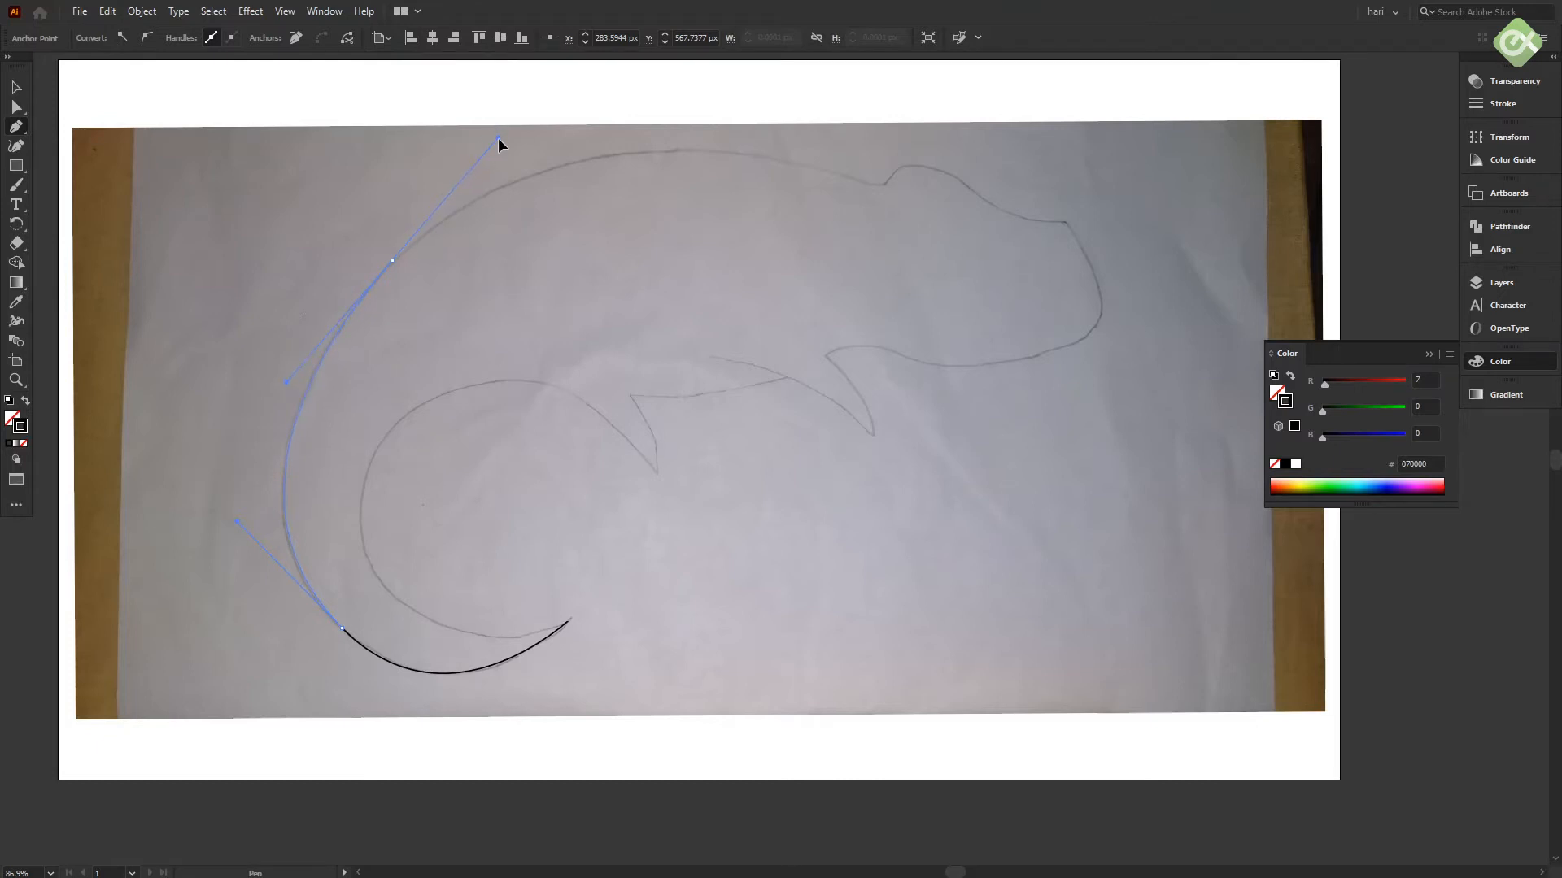
drag(497, 138, 397, 267)
click(393, 262)
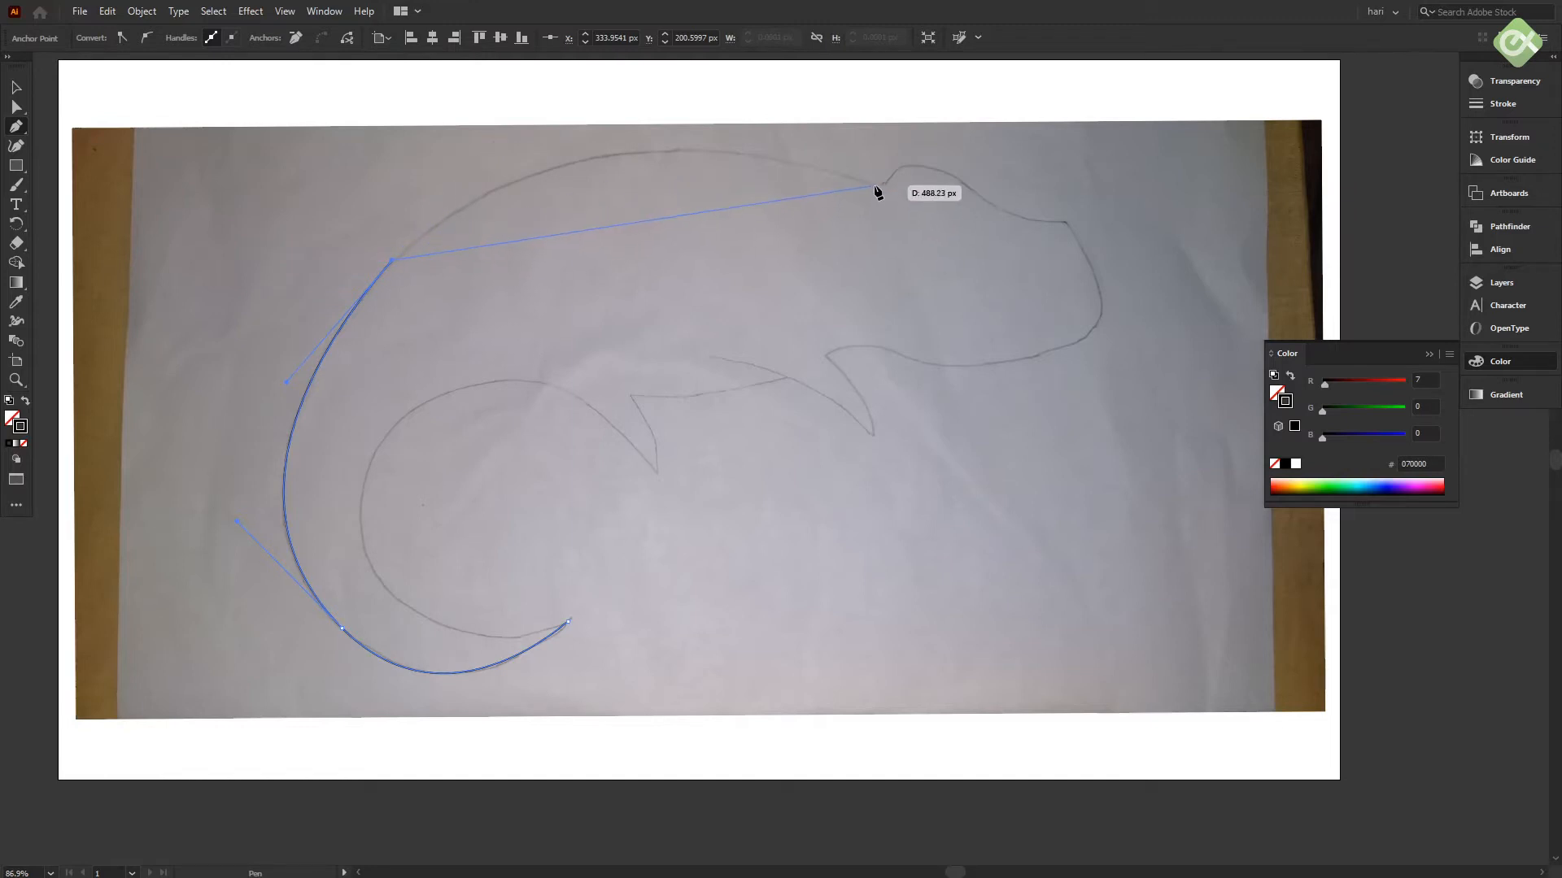
click(875, 186)
drag(953, 232, 1188, 302)
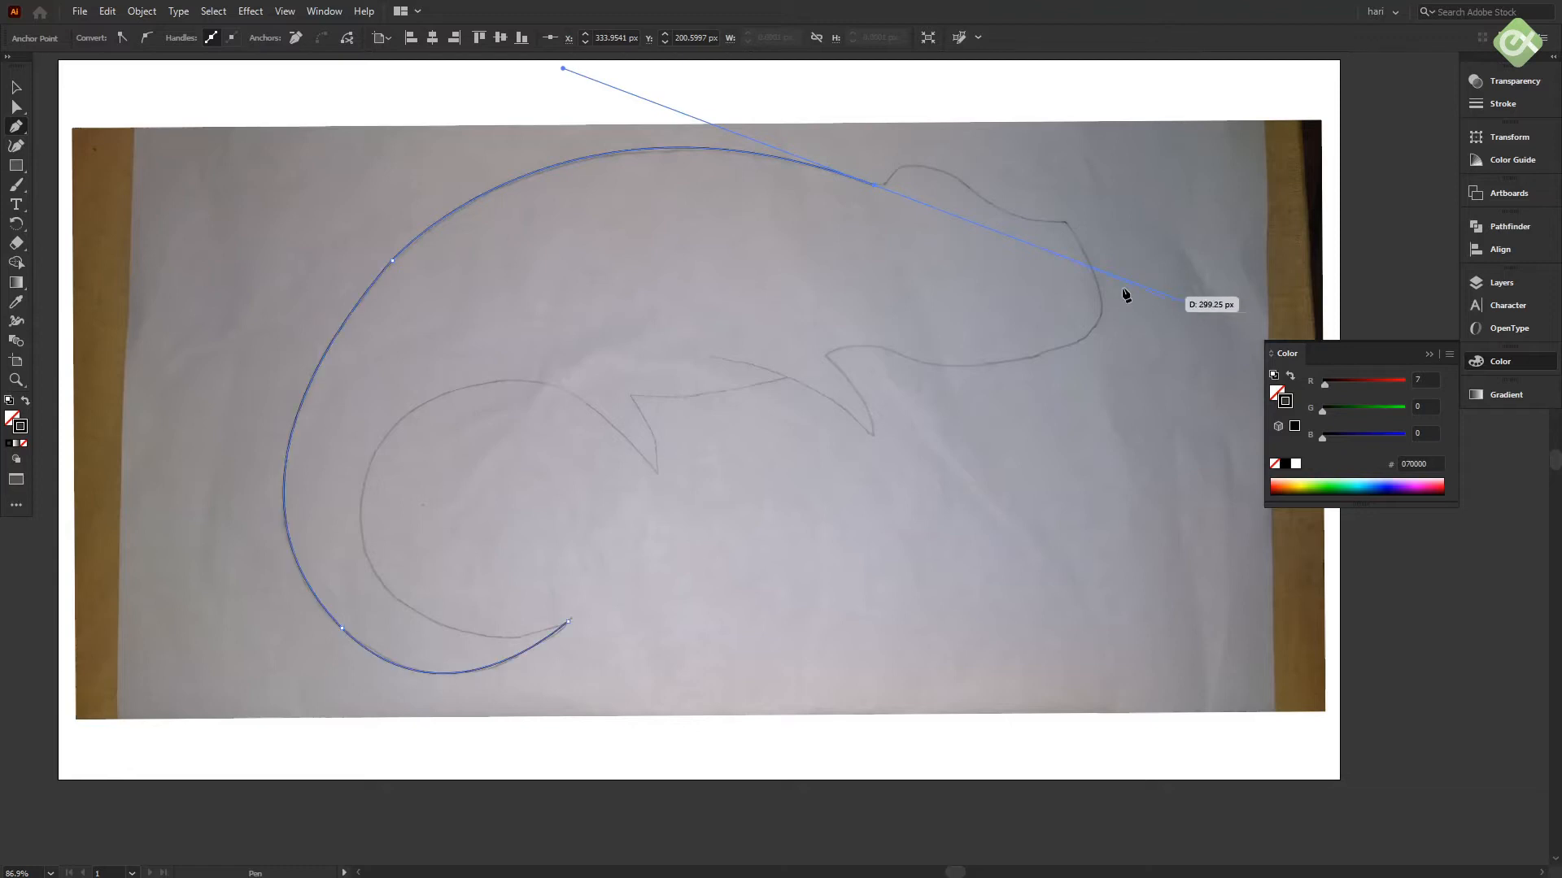
- Continue the path over the head bump and forehead, down the snout to the chin, following the sketch
drag(875, 187, 903, 171)
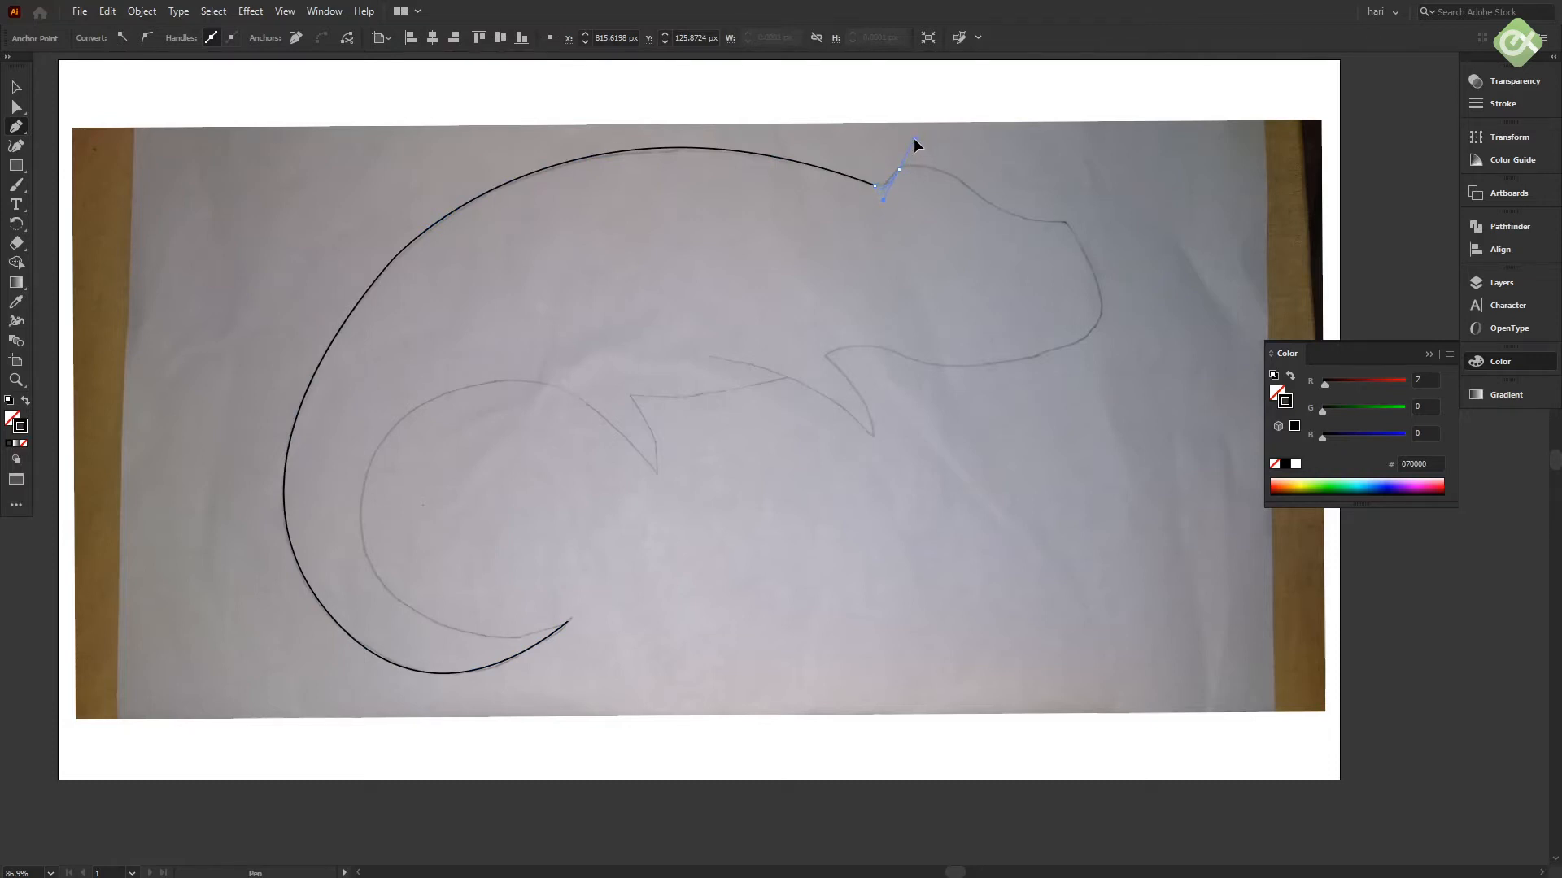
drag(916, 139, 1064, 229)
click(899, 169)
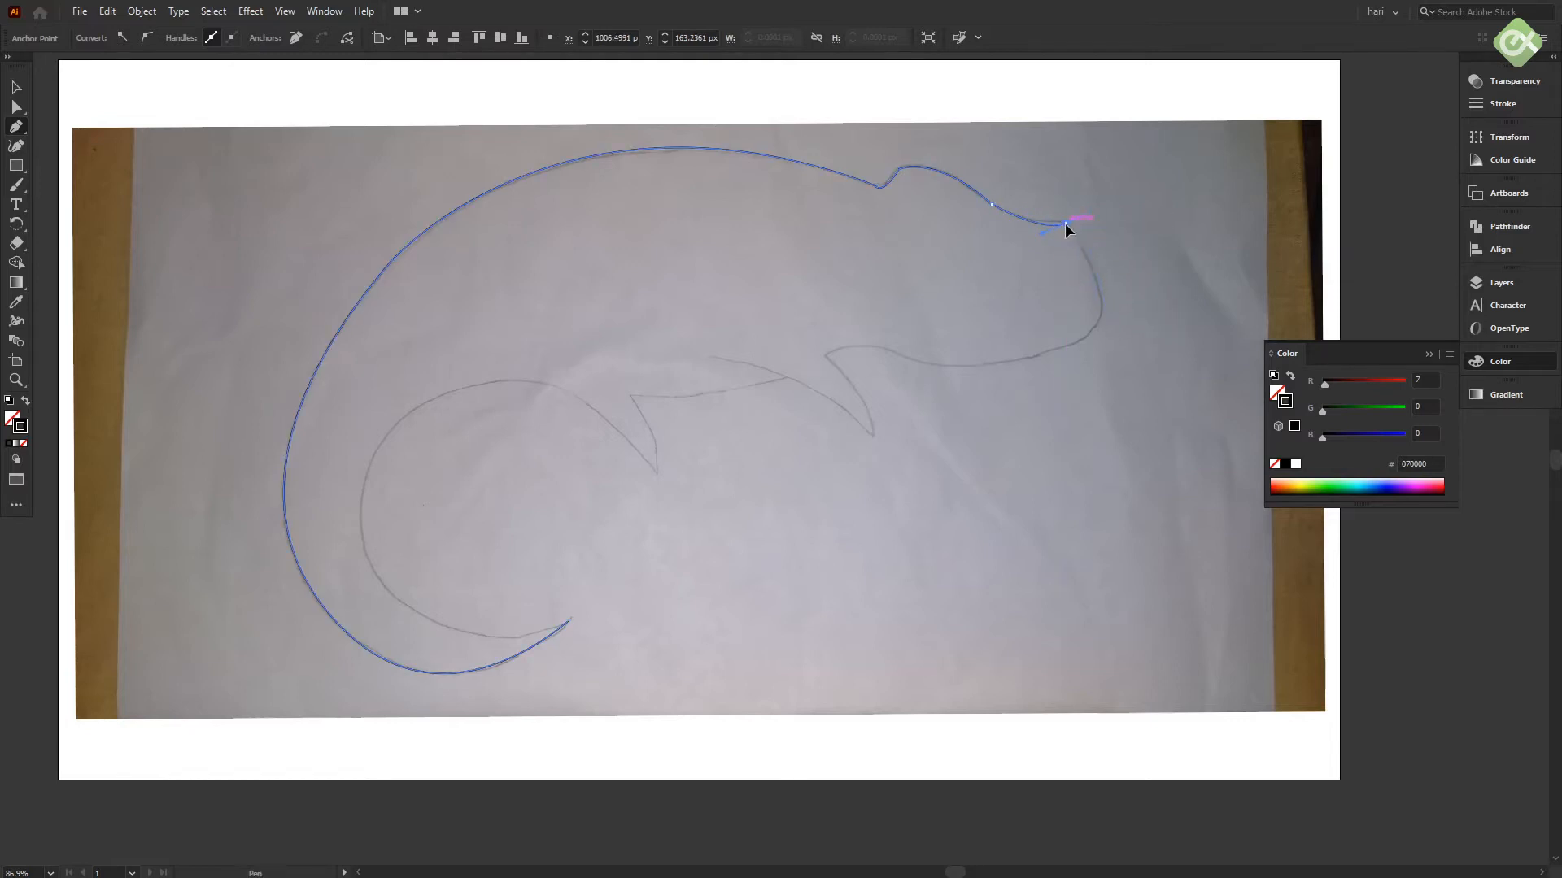
drag(1080, 345, 1063, 357)
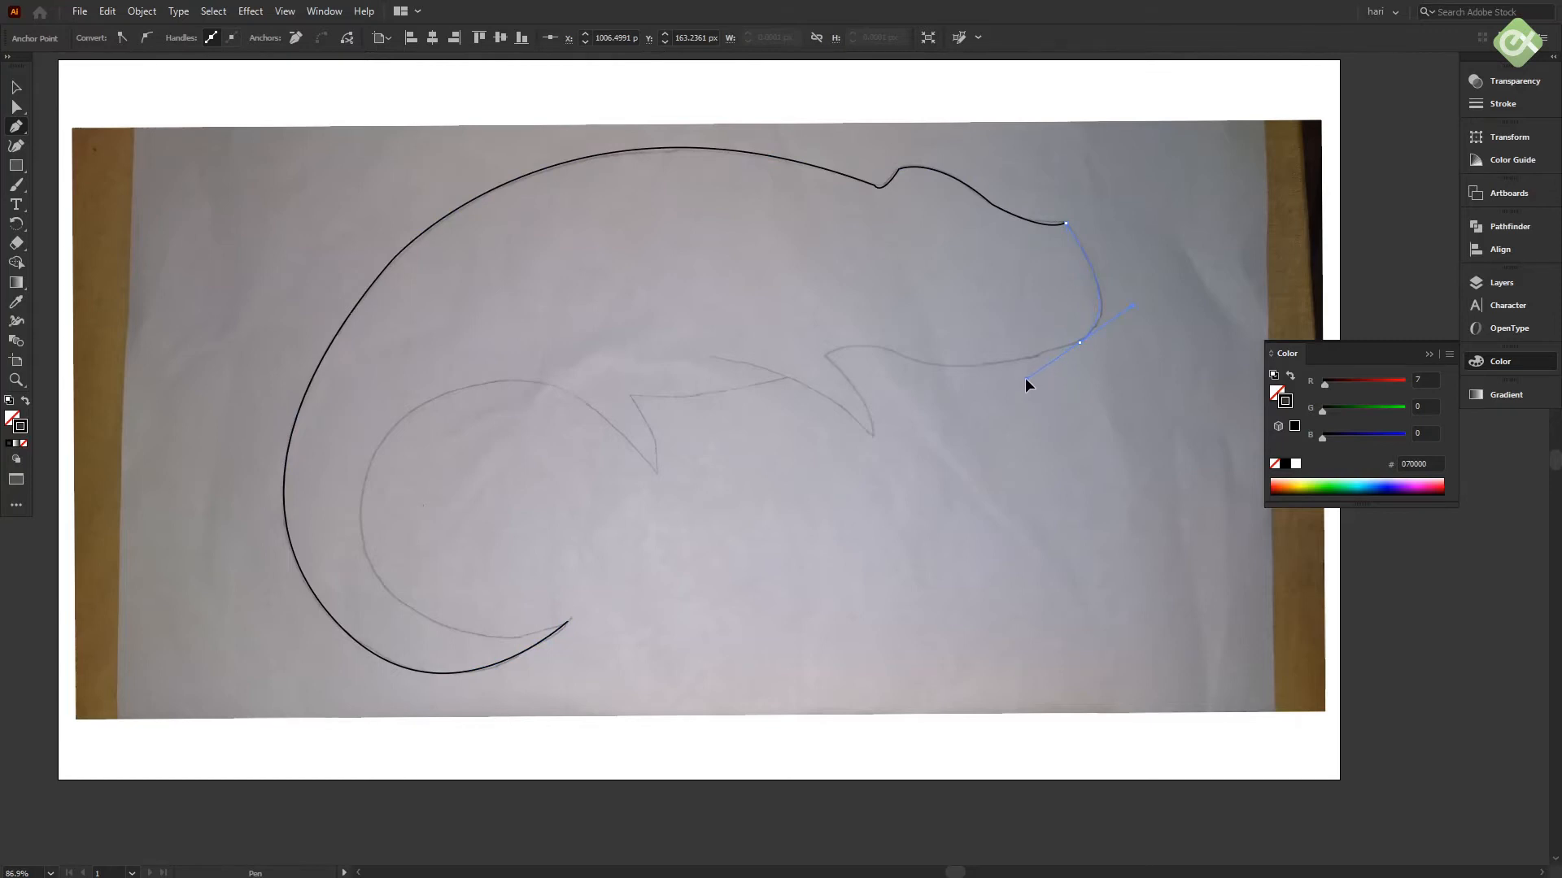
drag(1022, 378, 1022, 378)
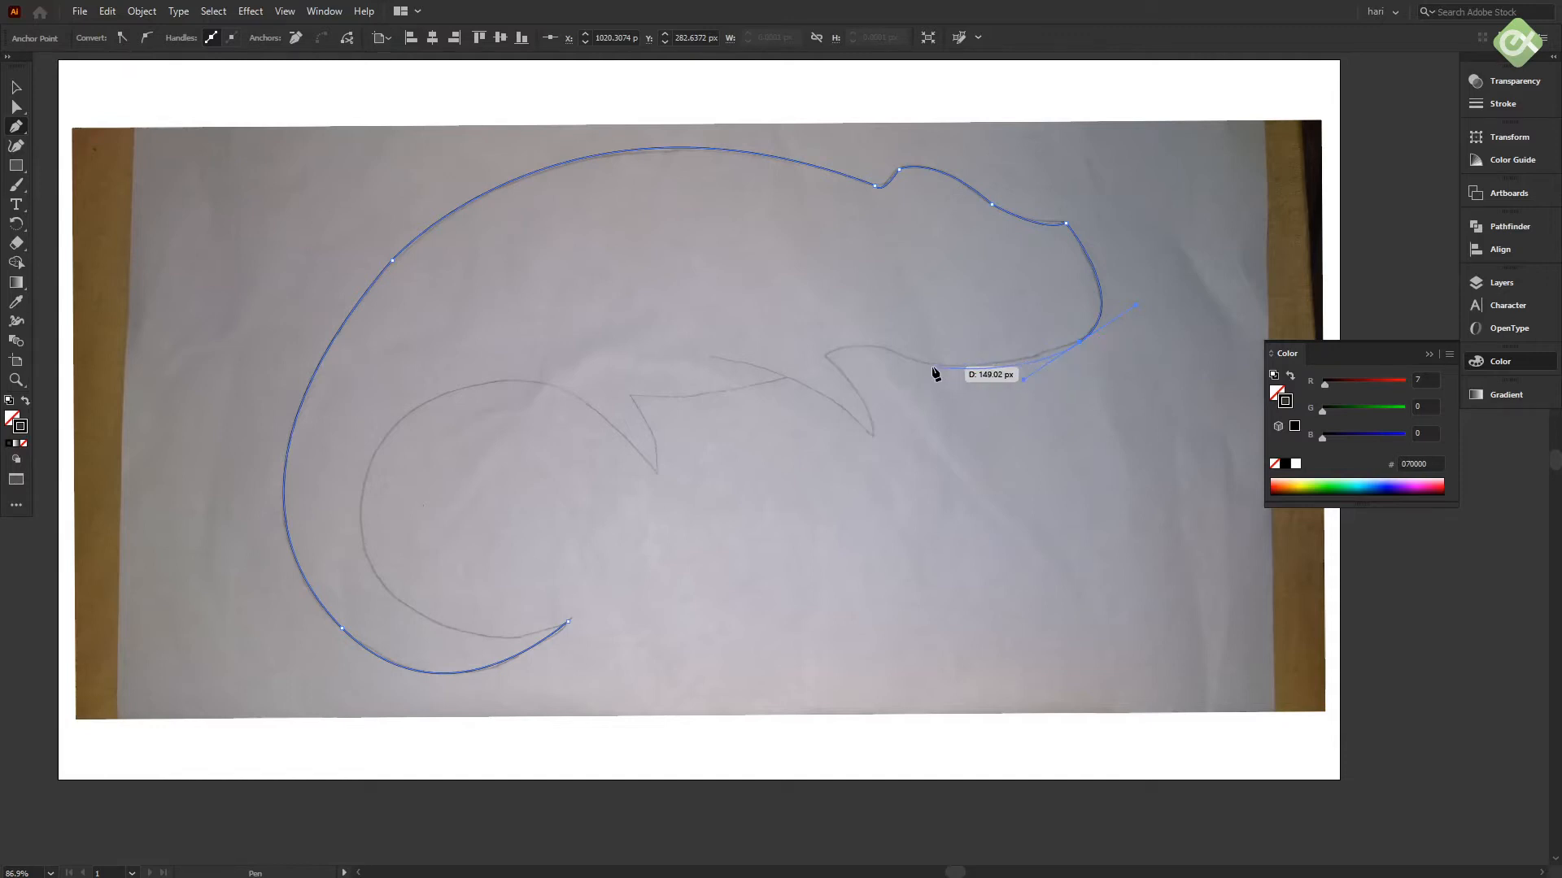
click(1079, 343)
- Extend the path along the lower jaw to the sharp corner above the front leg
click(902, 357)
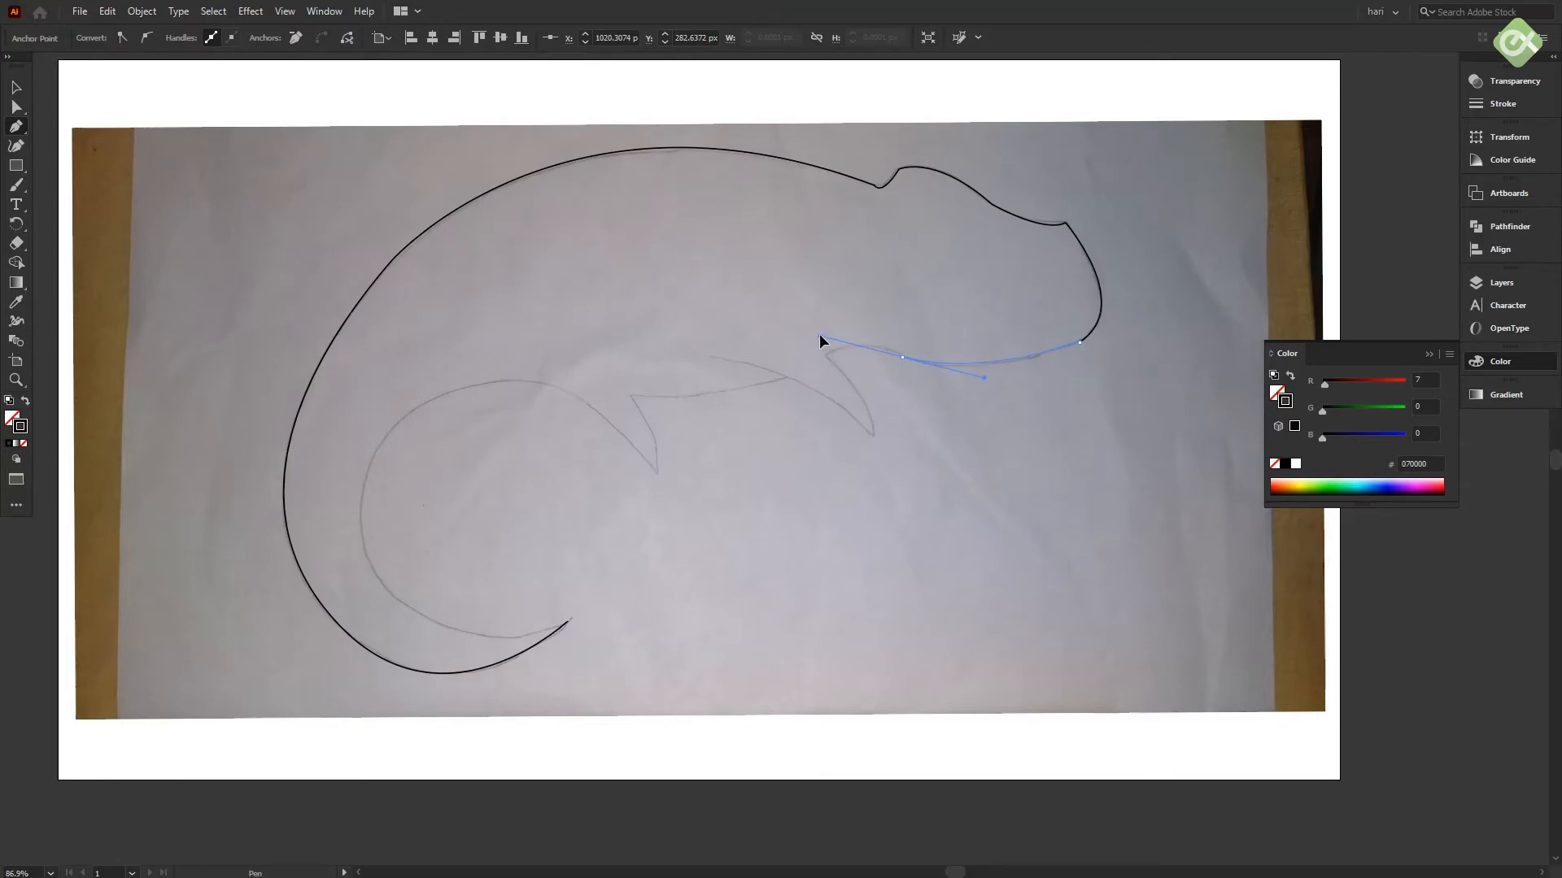
drag(817, 330, 817, 329)
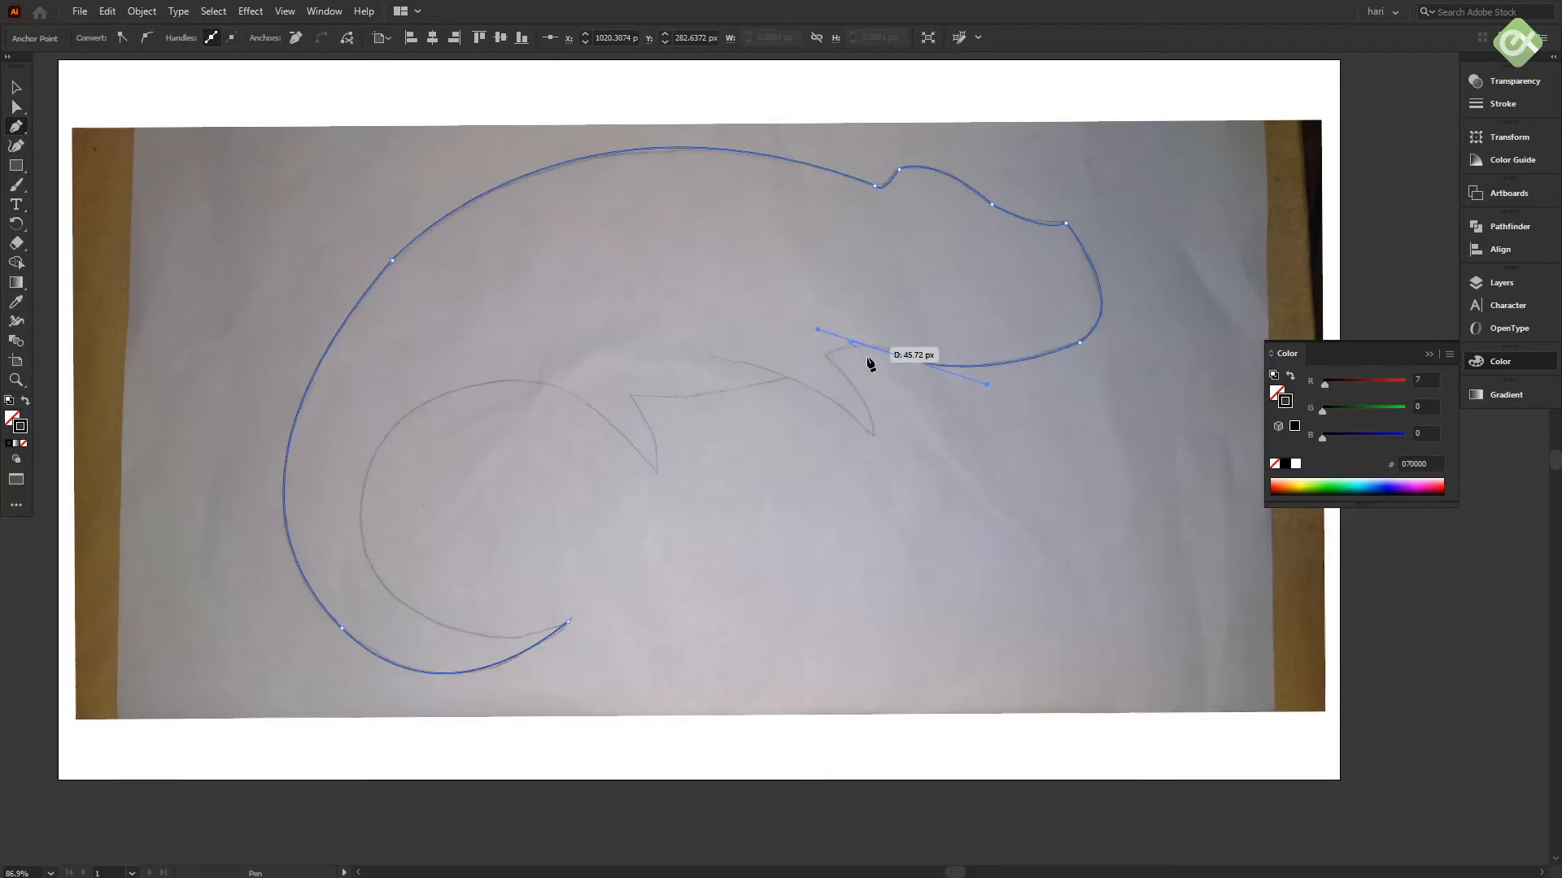
click(902, 359)
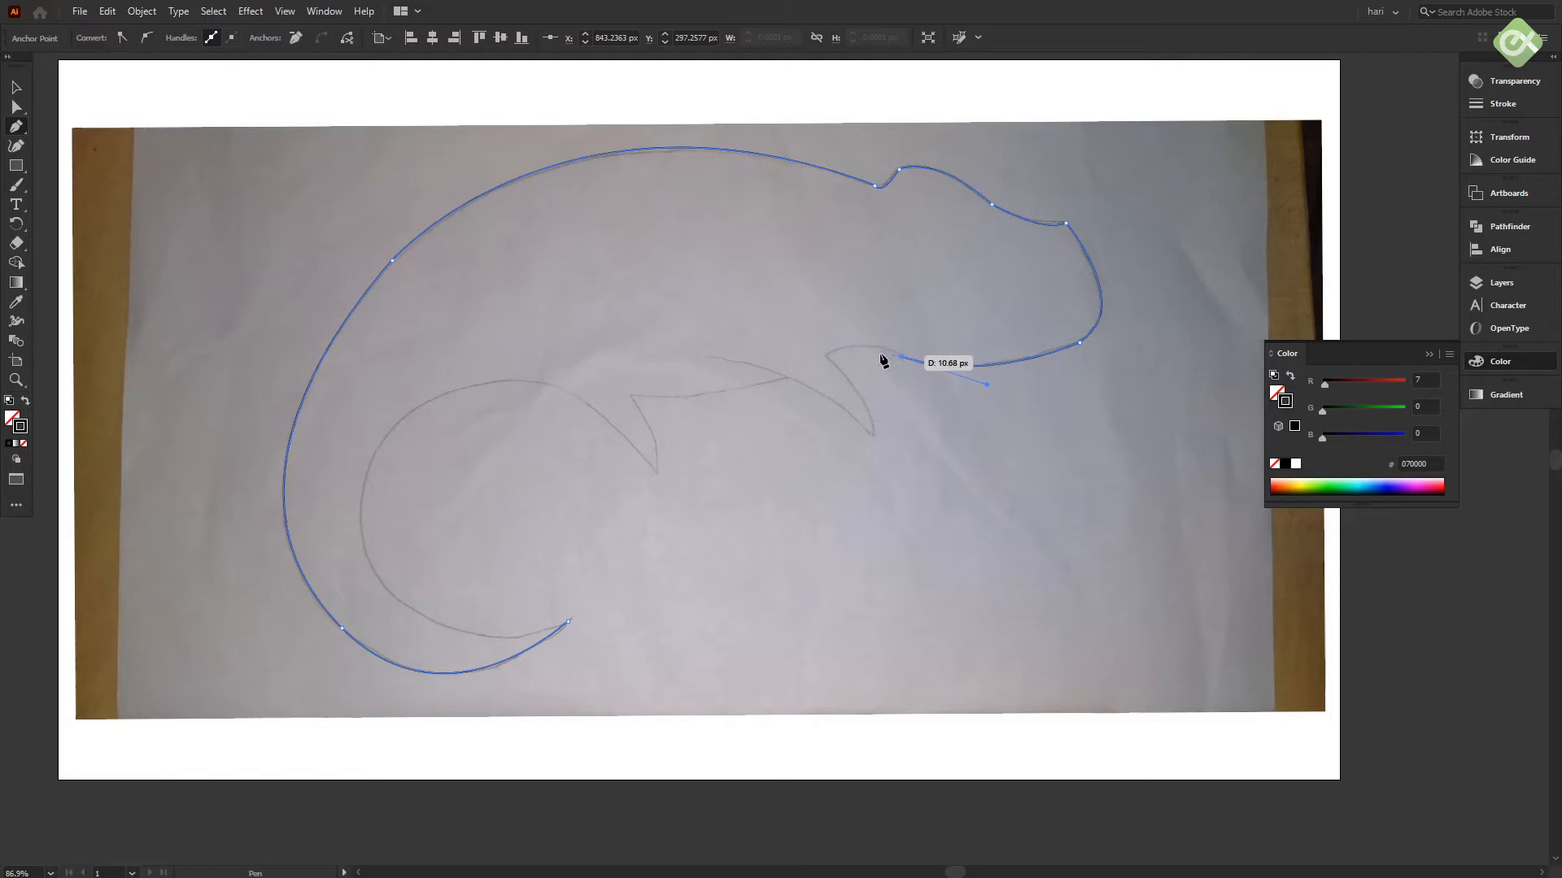
click(826, 357)
drag(809, 370, 776, 377)
click(827, 358)
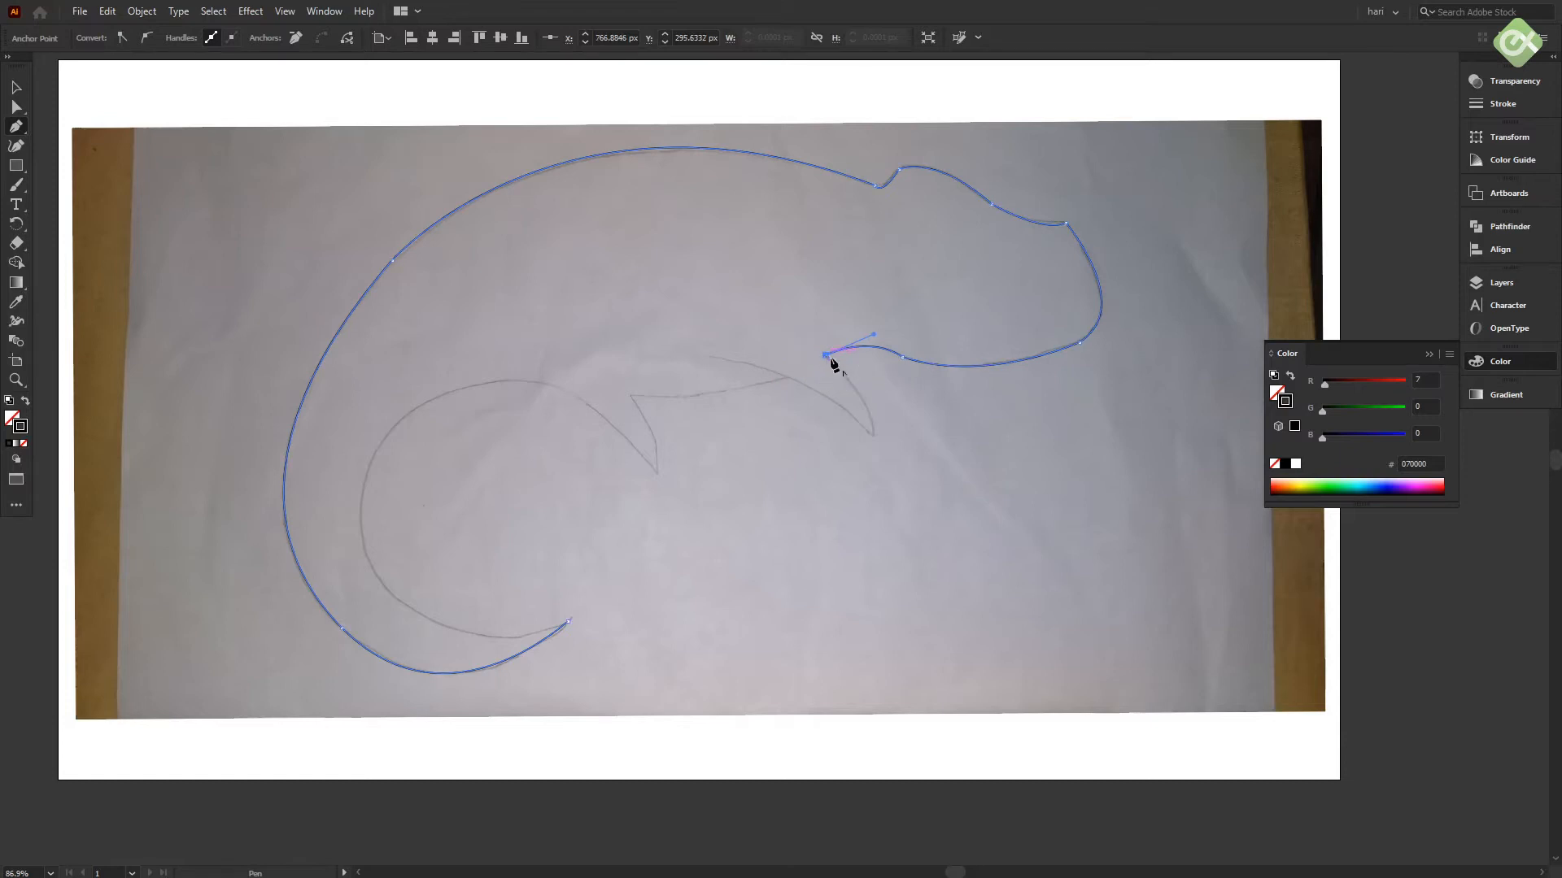
- Trace the front leg down to its pointed tip and back up inside the belly, and end the path there
ctrl+click(872, 436)
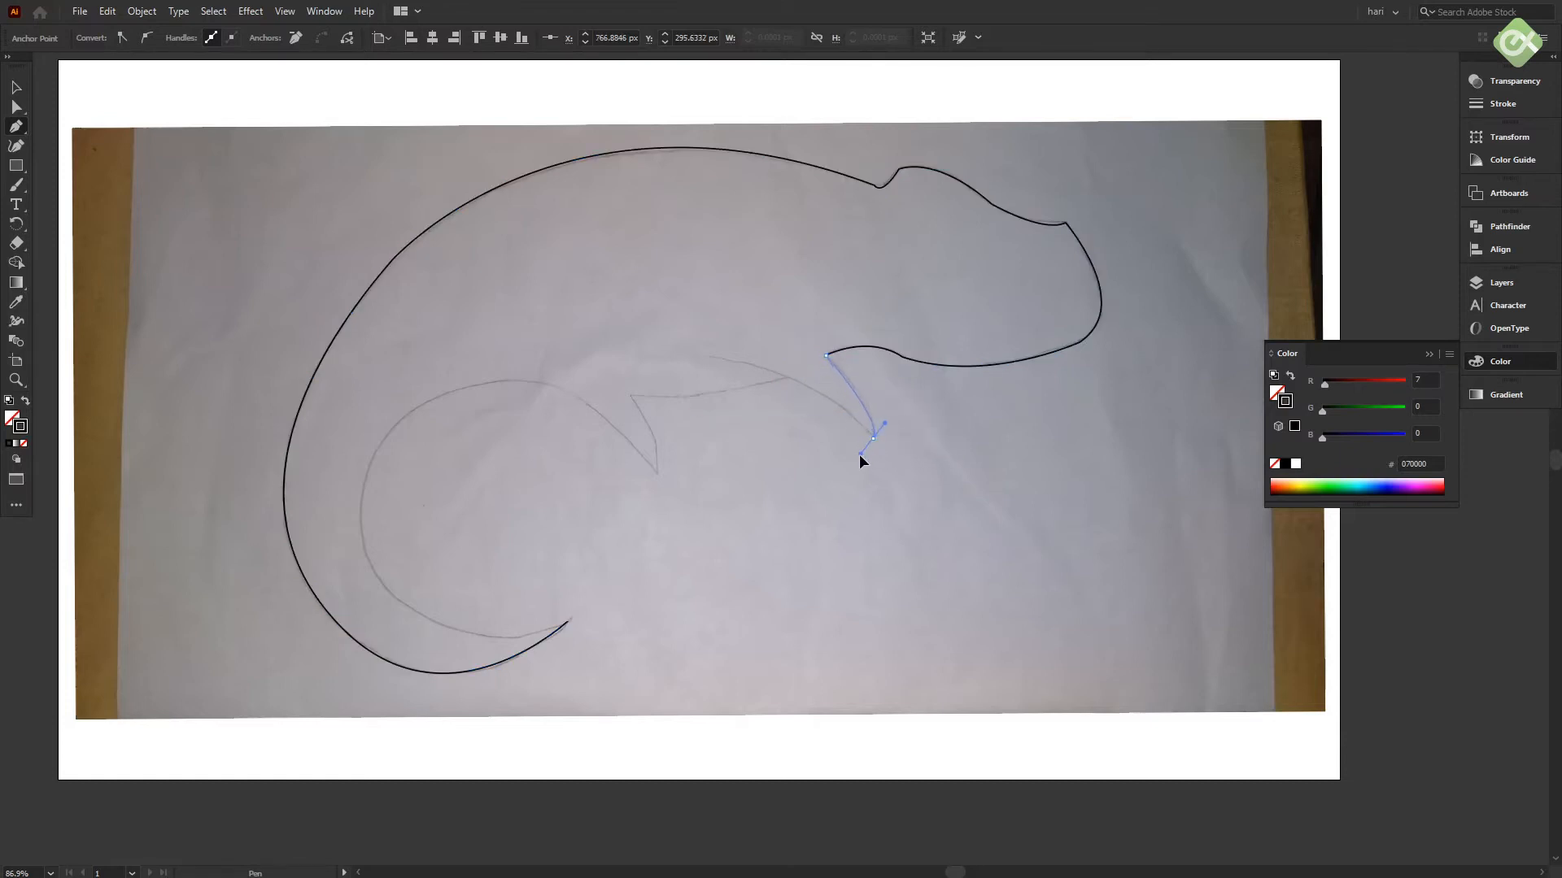
drag(857, 460, 857, 461)
click(873, 439)
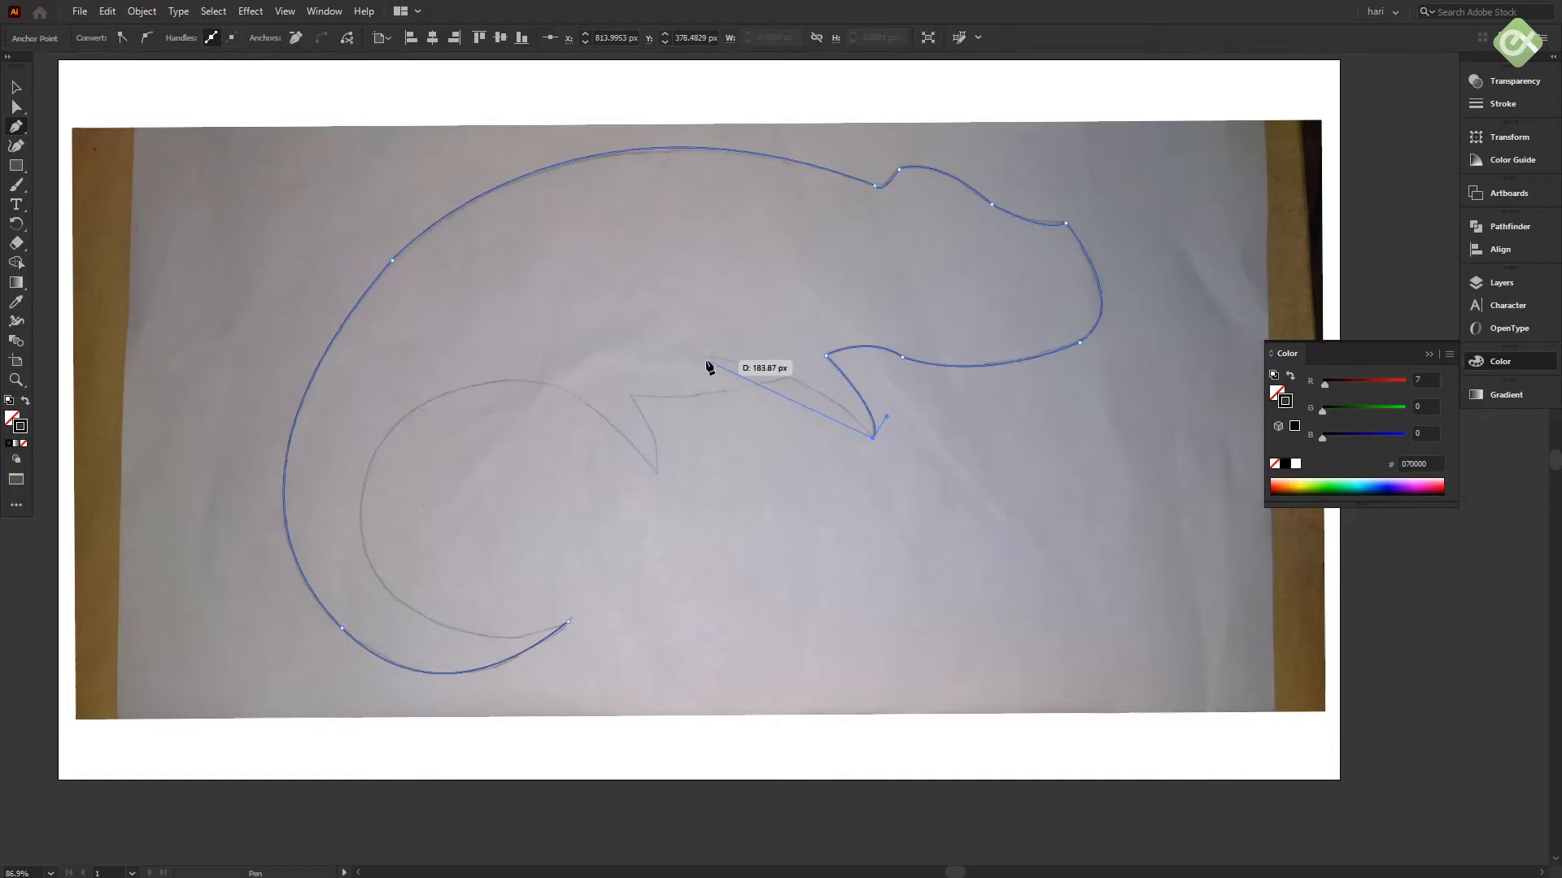
drag(710, 358, 602, 346)
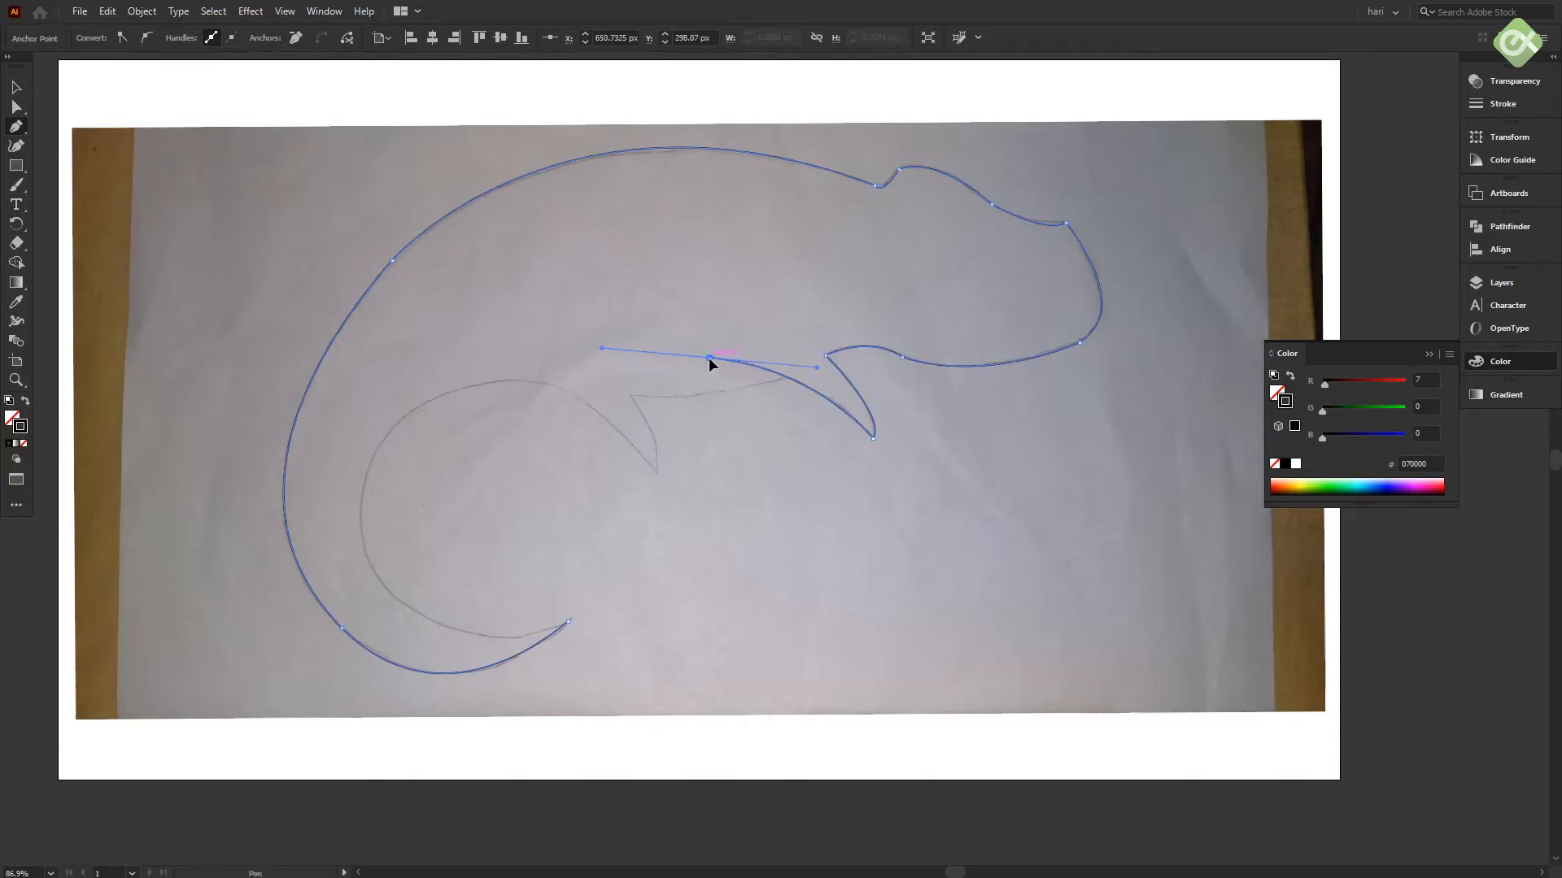
click(17, 93)
click(17, 130)
click(786, 377)
ctrl+click(631, 399)
click(628, 396)
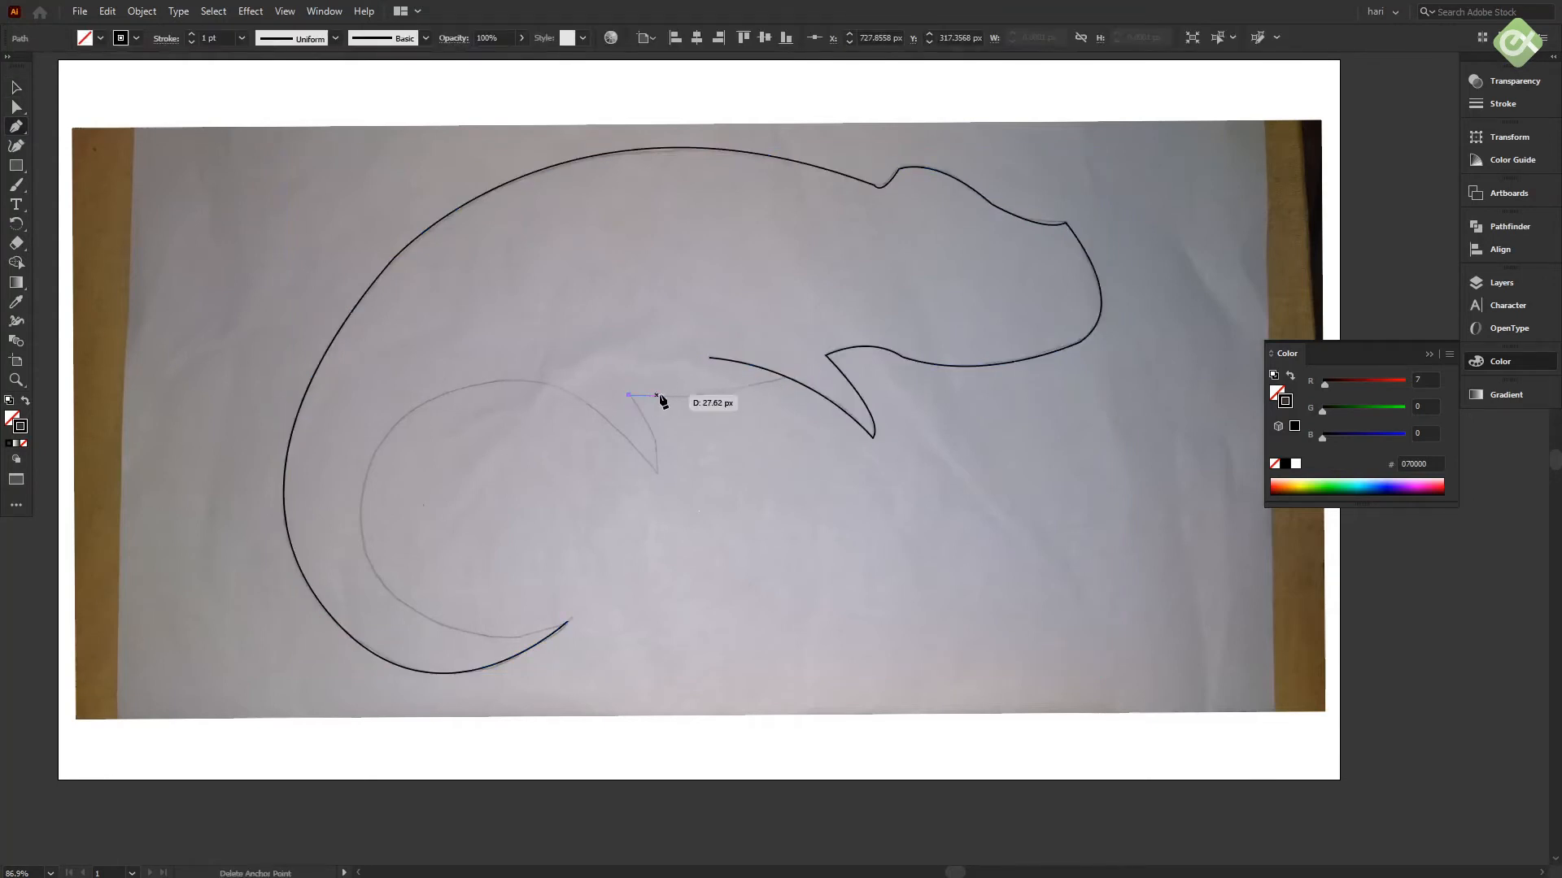
key(ctrl+z)
key(ctrl+z)
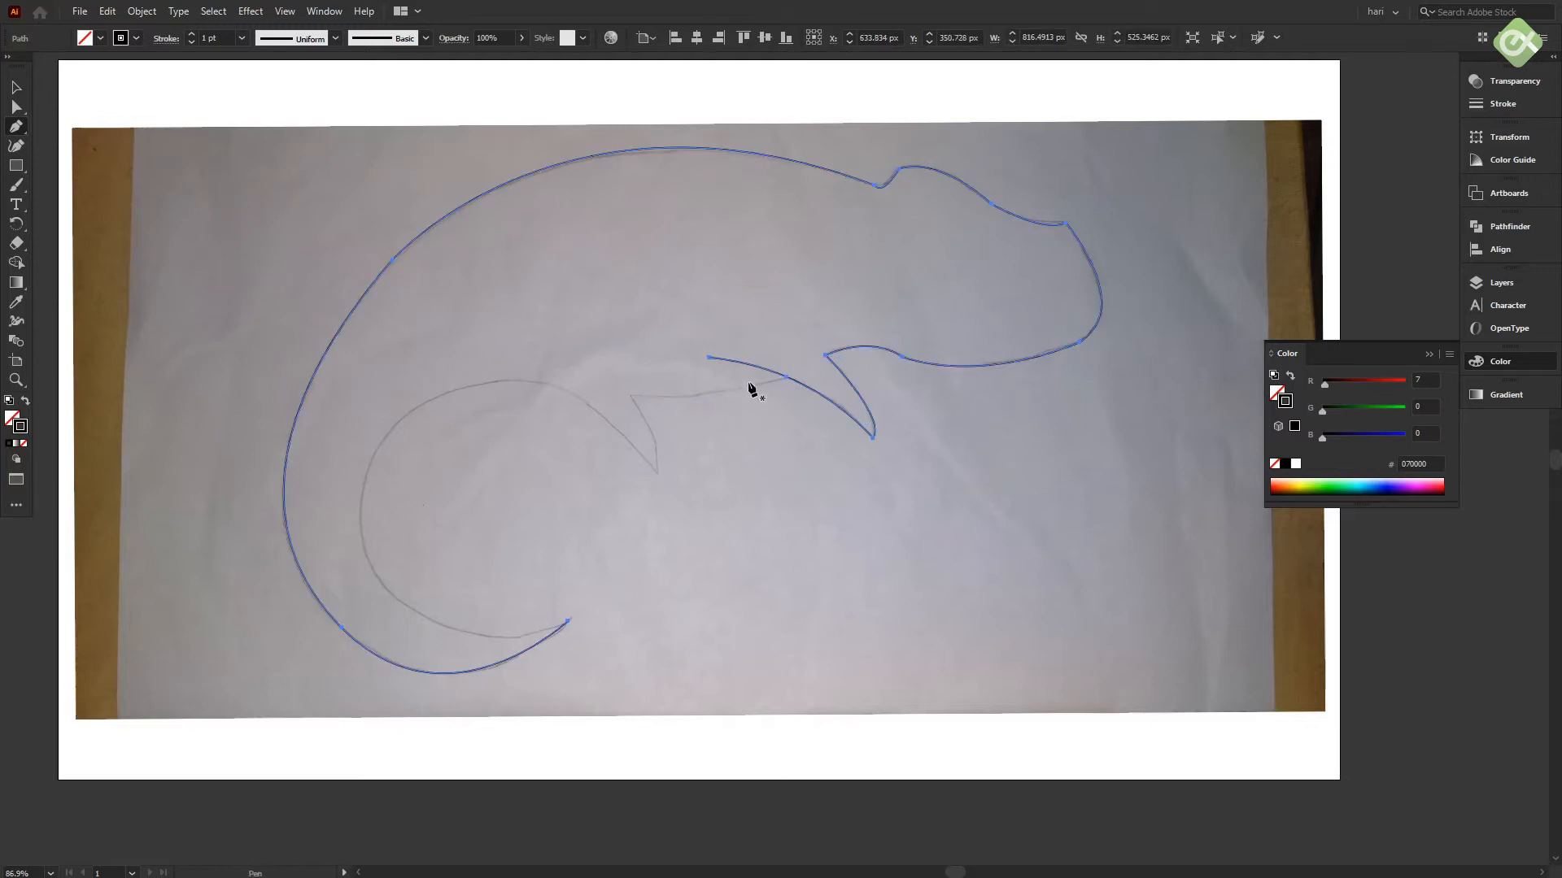
- With the outline deselected, trace a new Pen path from the front leg along the belly and down to the hind leg's tip
click(17, 87)
click(91, 88)
click(16, 128)
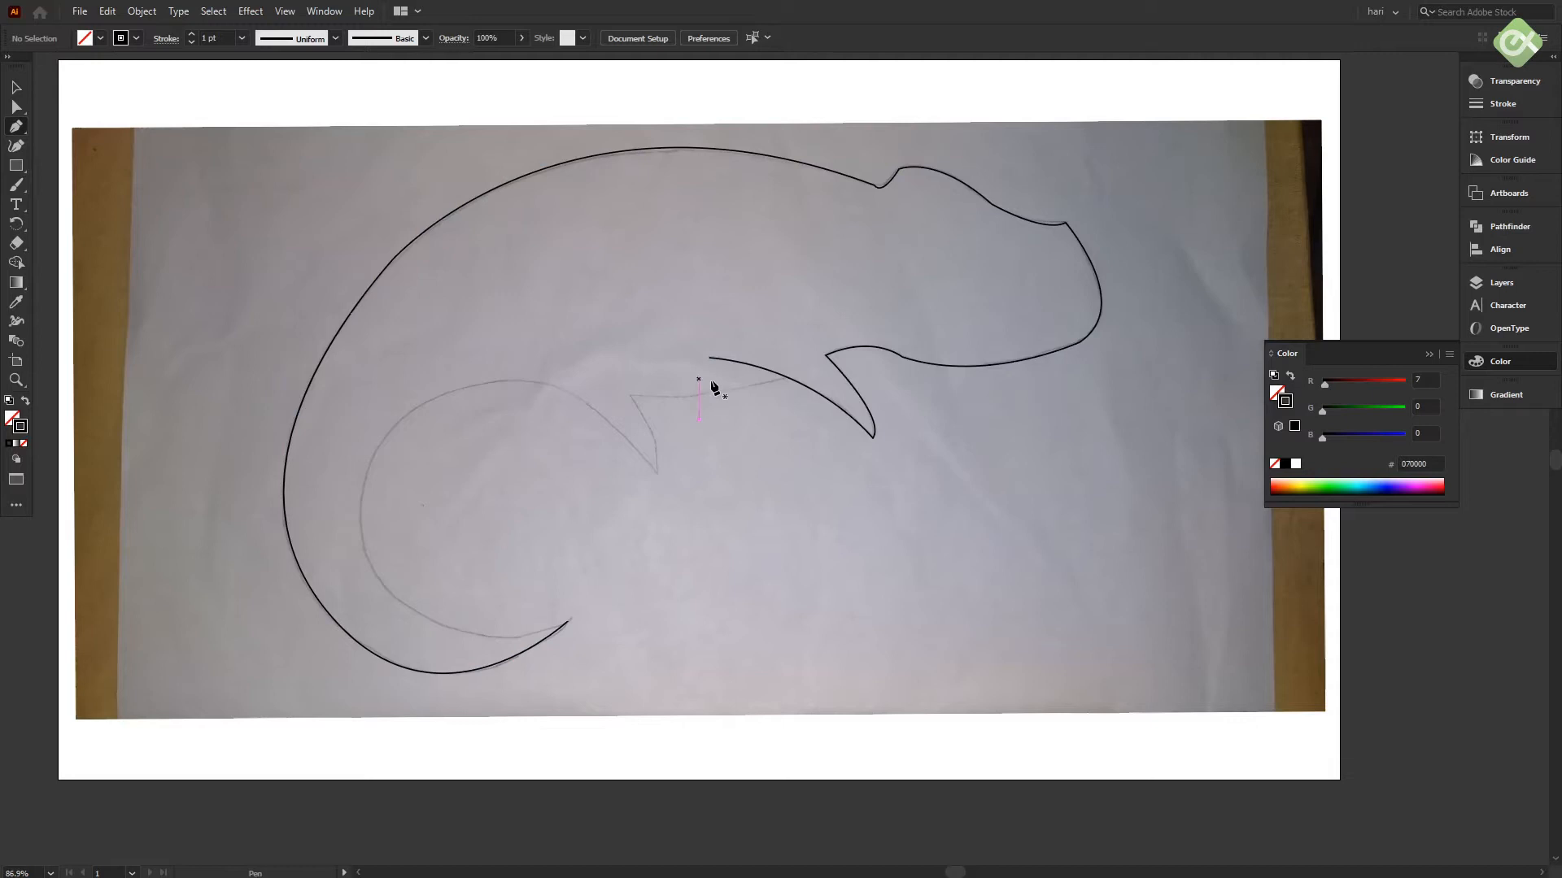
click(786, 378)
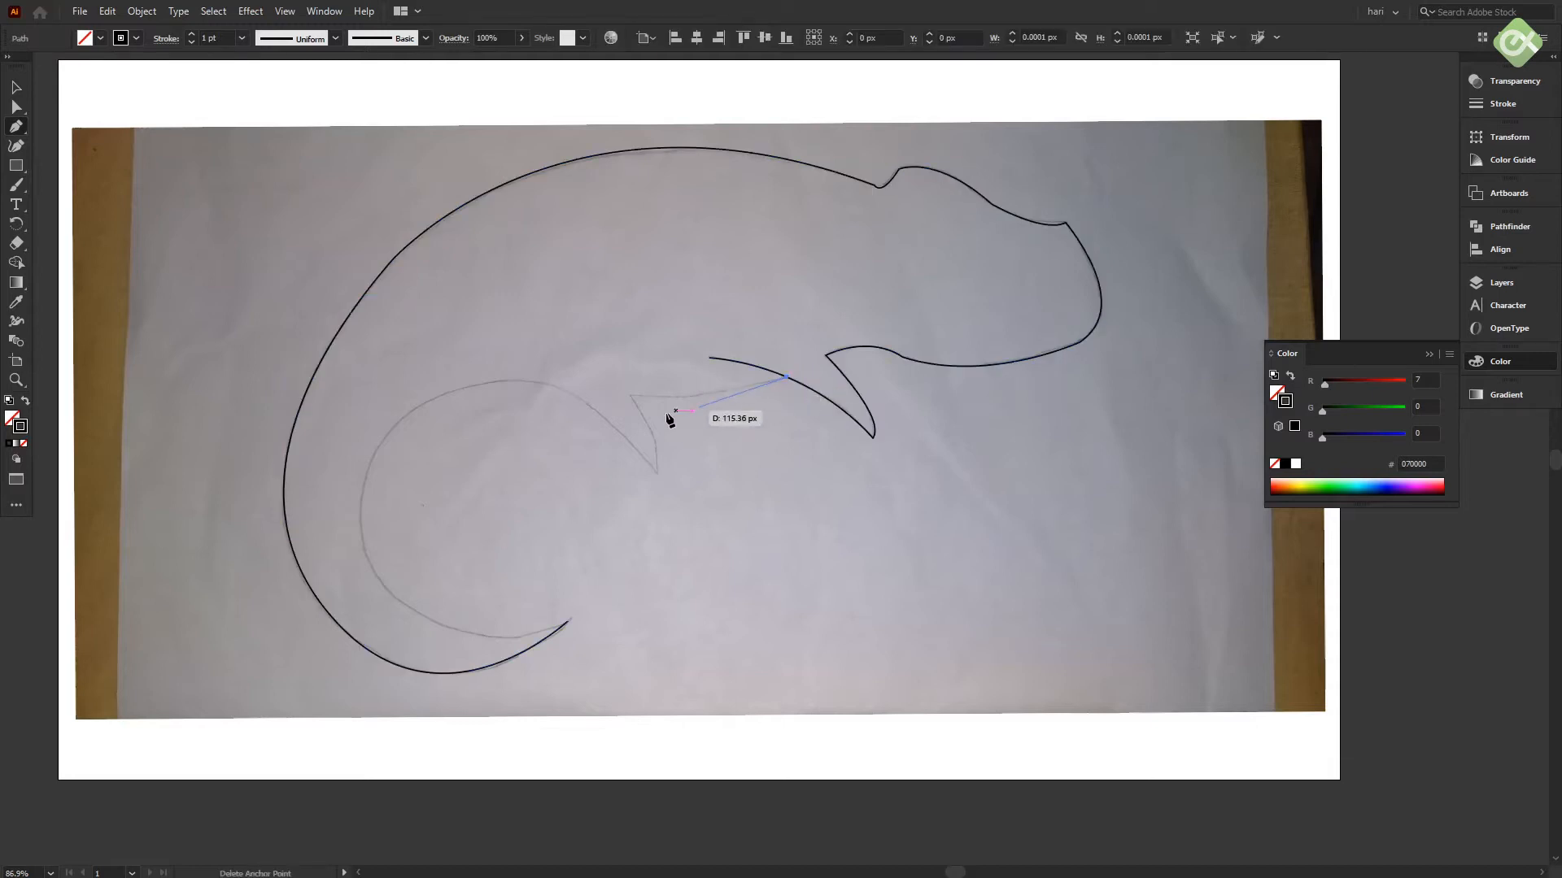
mouse_move(622, 394)
mouse_down()
mouse_move(580, 380)
mouse_move(634, 399)
mouse_up()
click(632, 396)
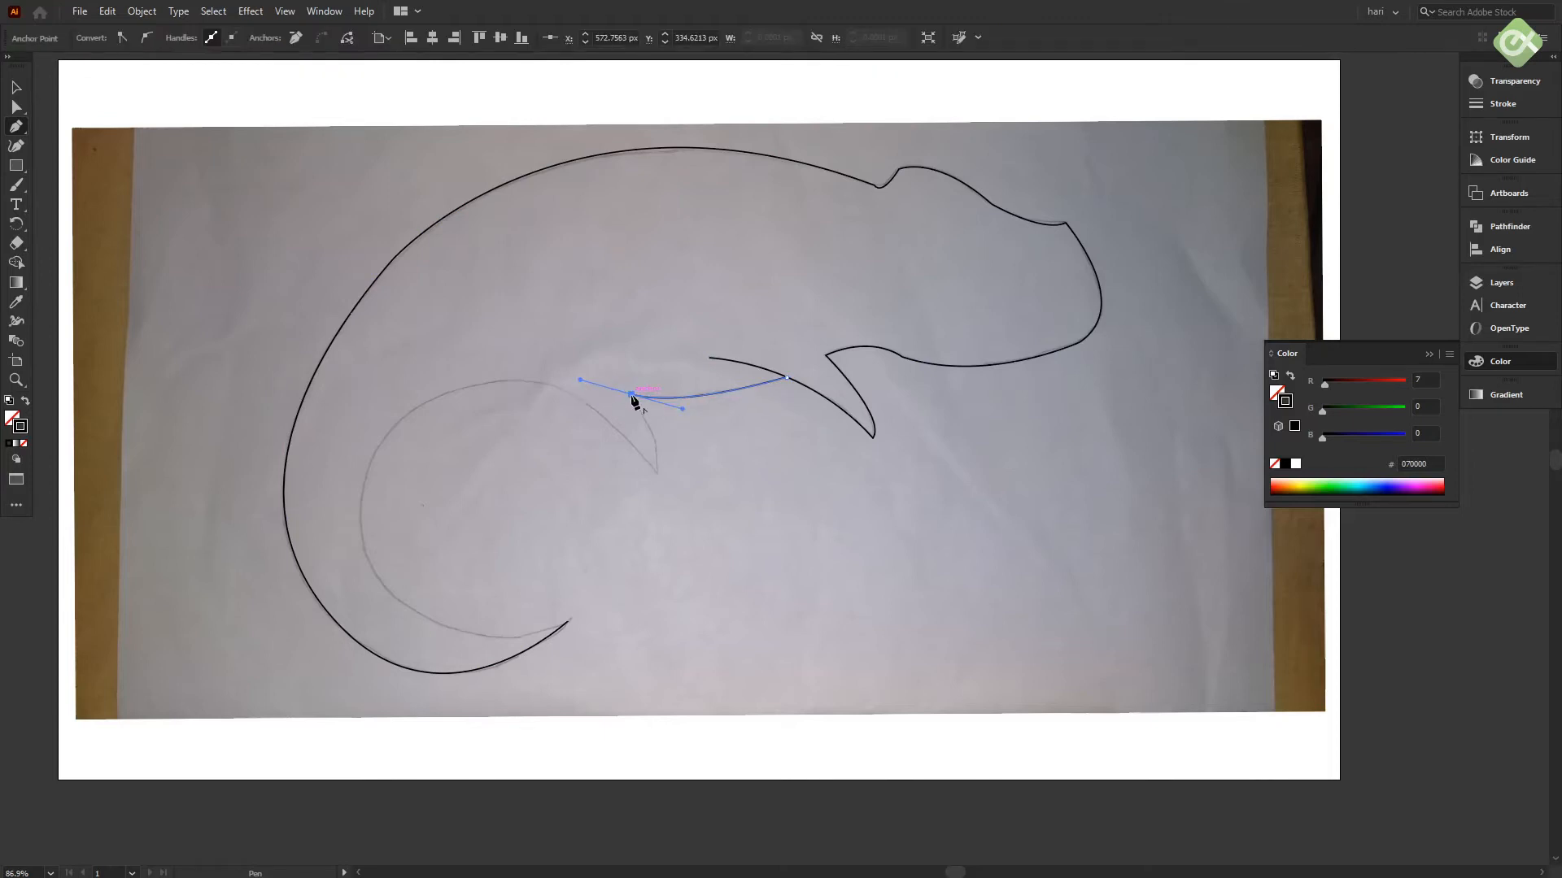
drag(659, 480, 658, 474)
click(659, 476)
- Trace the hind leg's back edge and the tail's inner curve, join the path at the tail tip, and deselect the outline
drag(421, 405, 279, 480)
key(ctrl+z)
drag(532, 375, 489, 359)
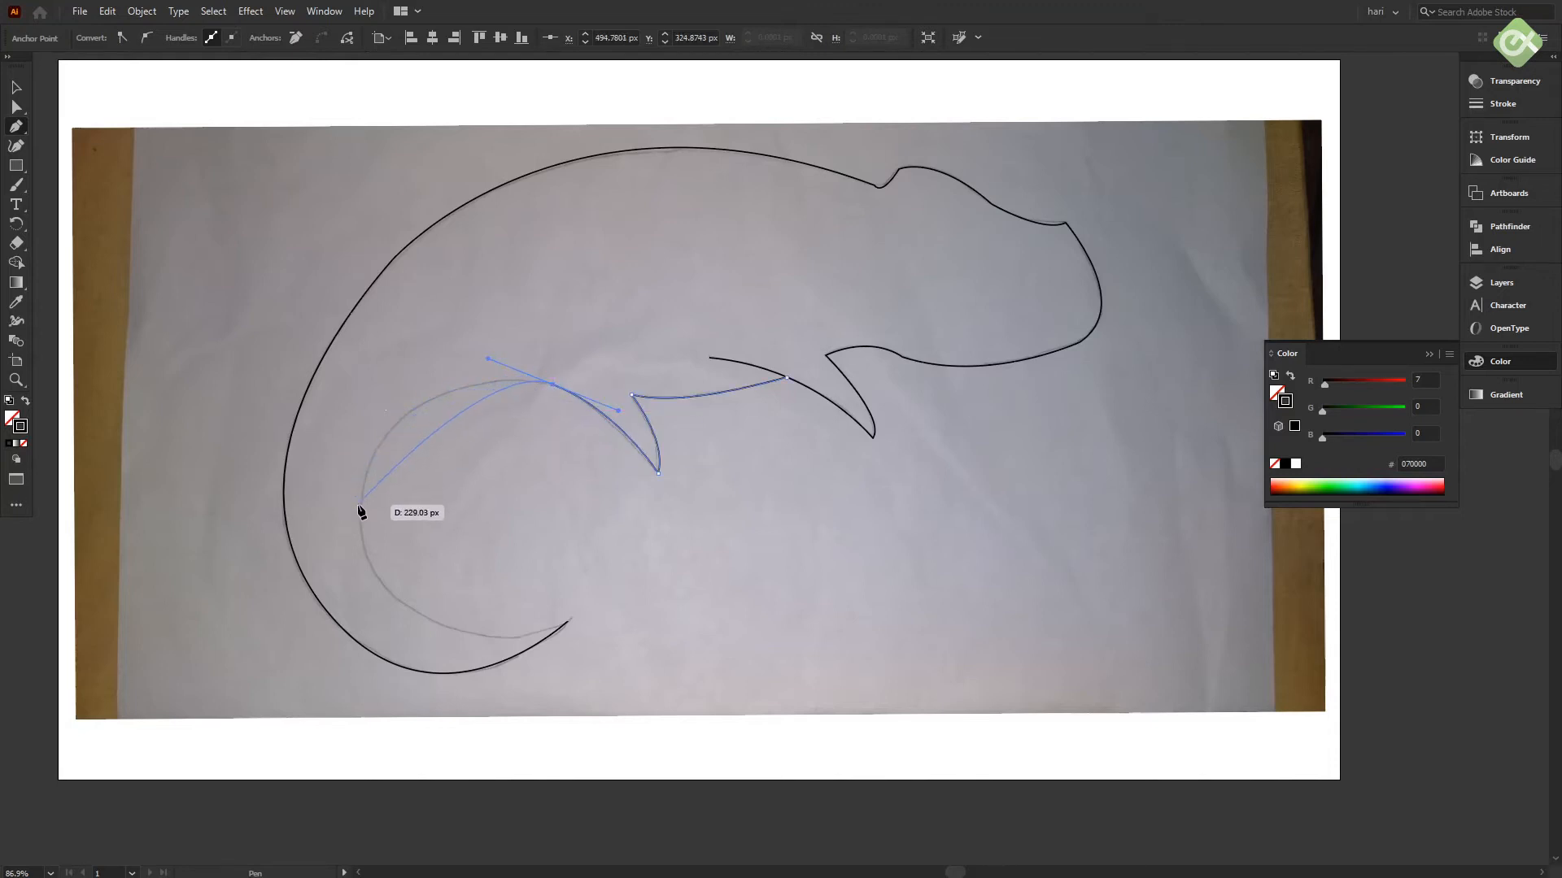
drag(361, 510, 368, 603)
click(567, 628)
mouse_move(693, 581)
mouse_down()
mouse_move(720, 597)
mouse_move(699, 572)
mouse_move(670, 574)
mouse_up()
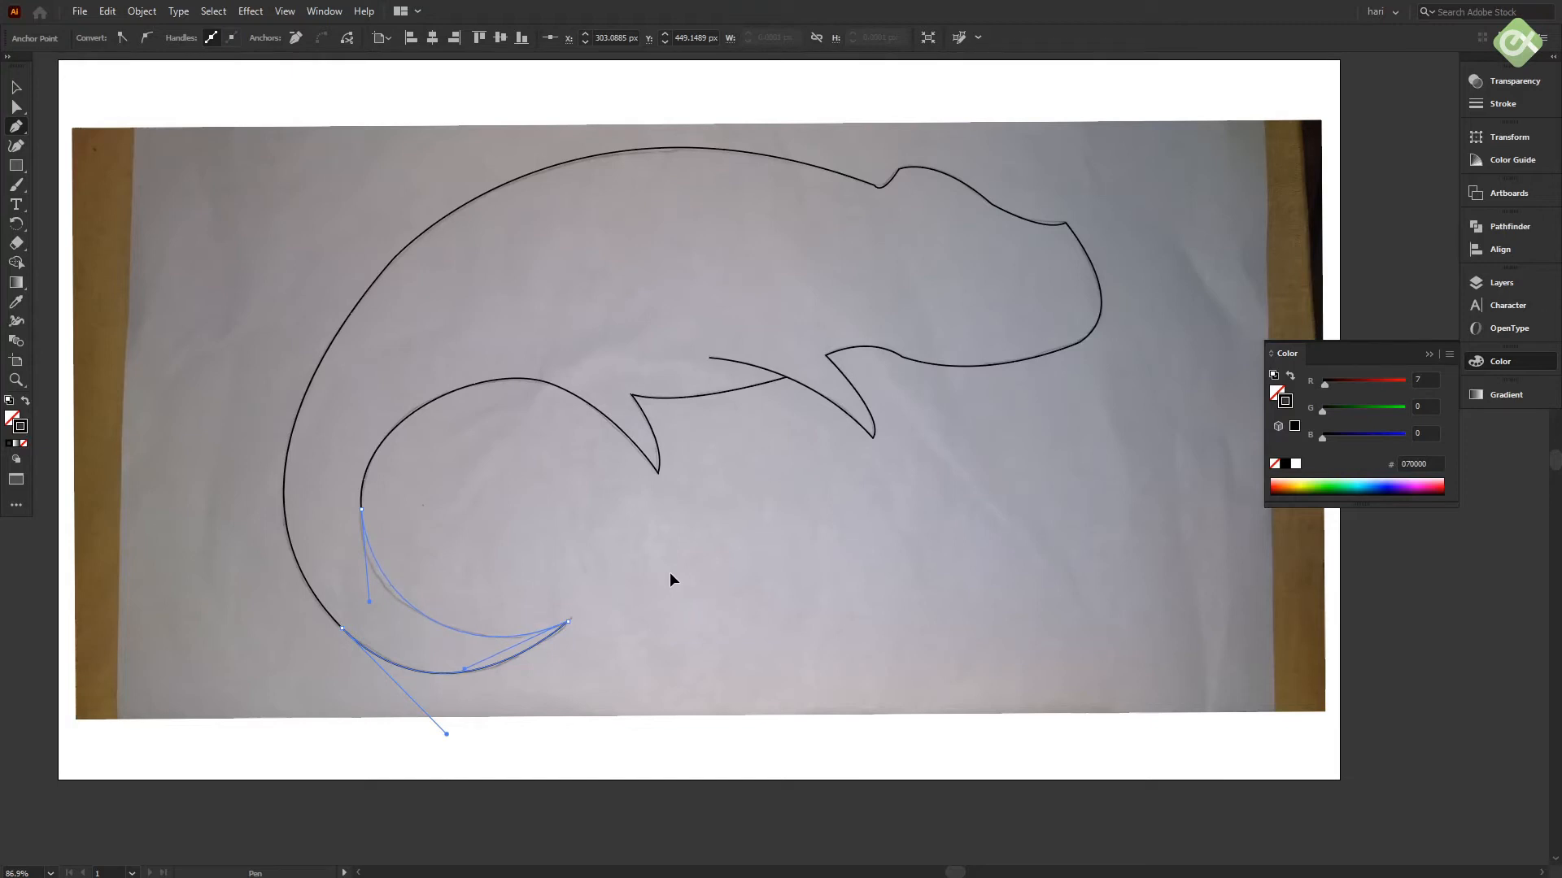
drag(670, 572, 670, 572)
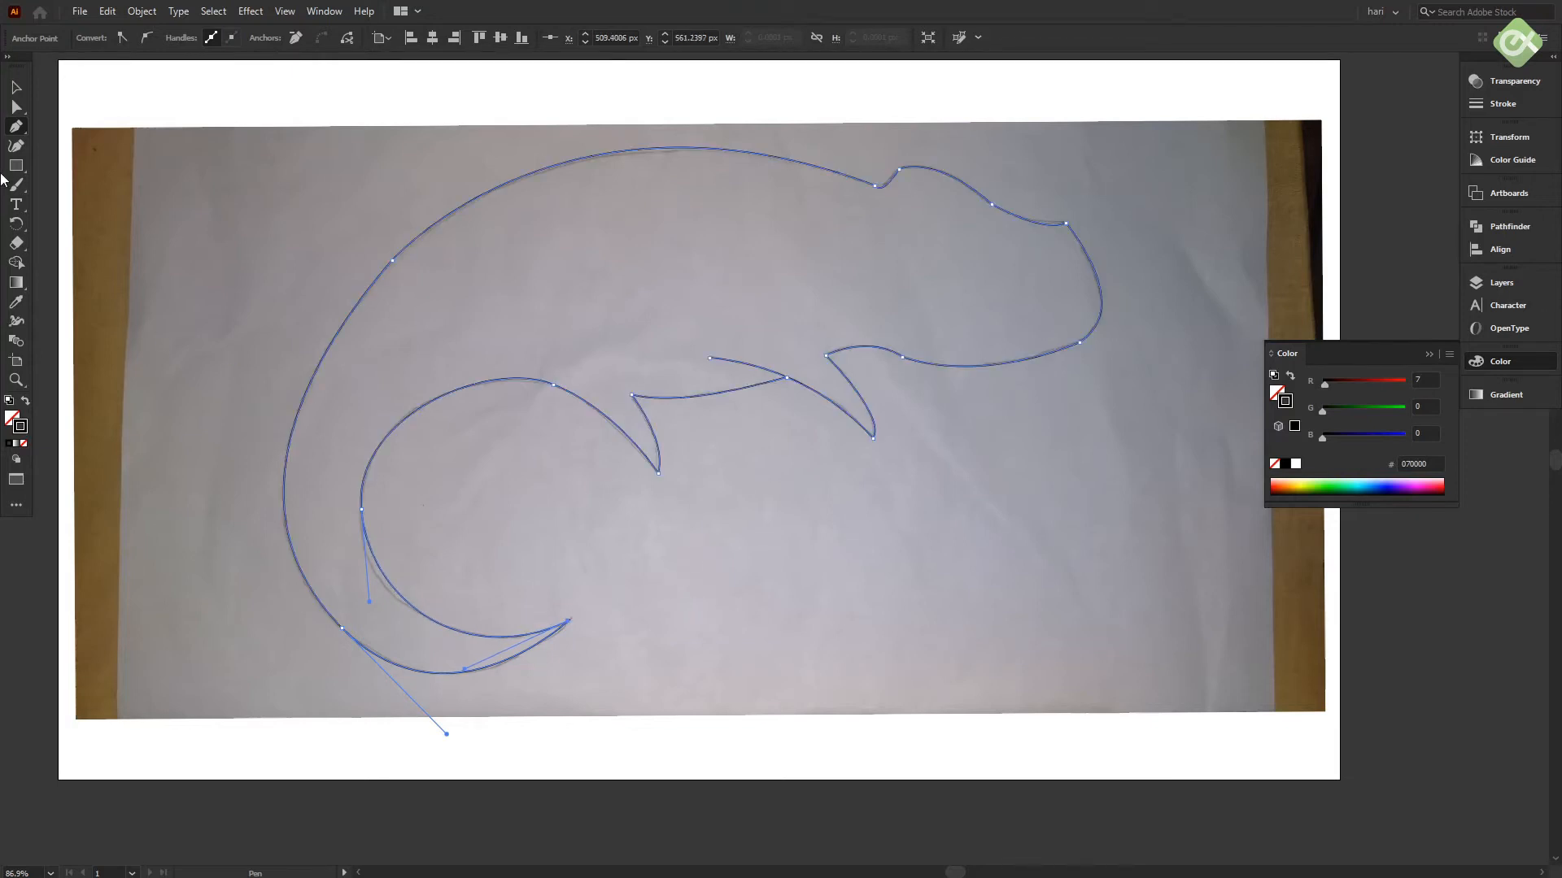
click(16, 88)
click(143, 108)
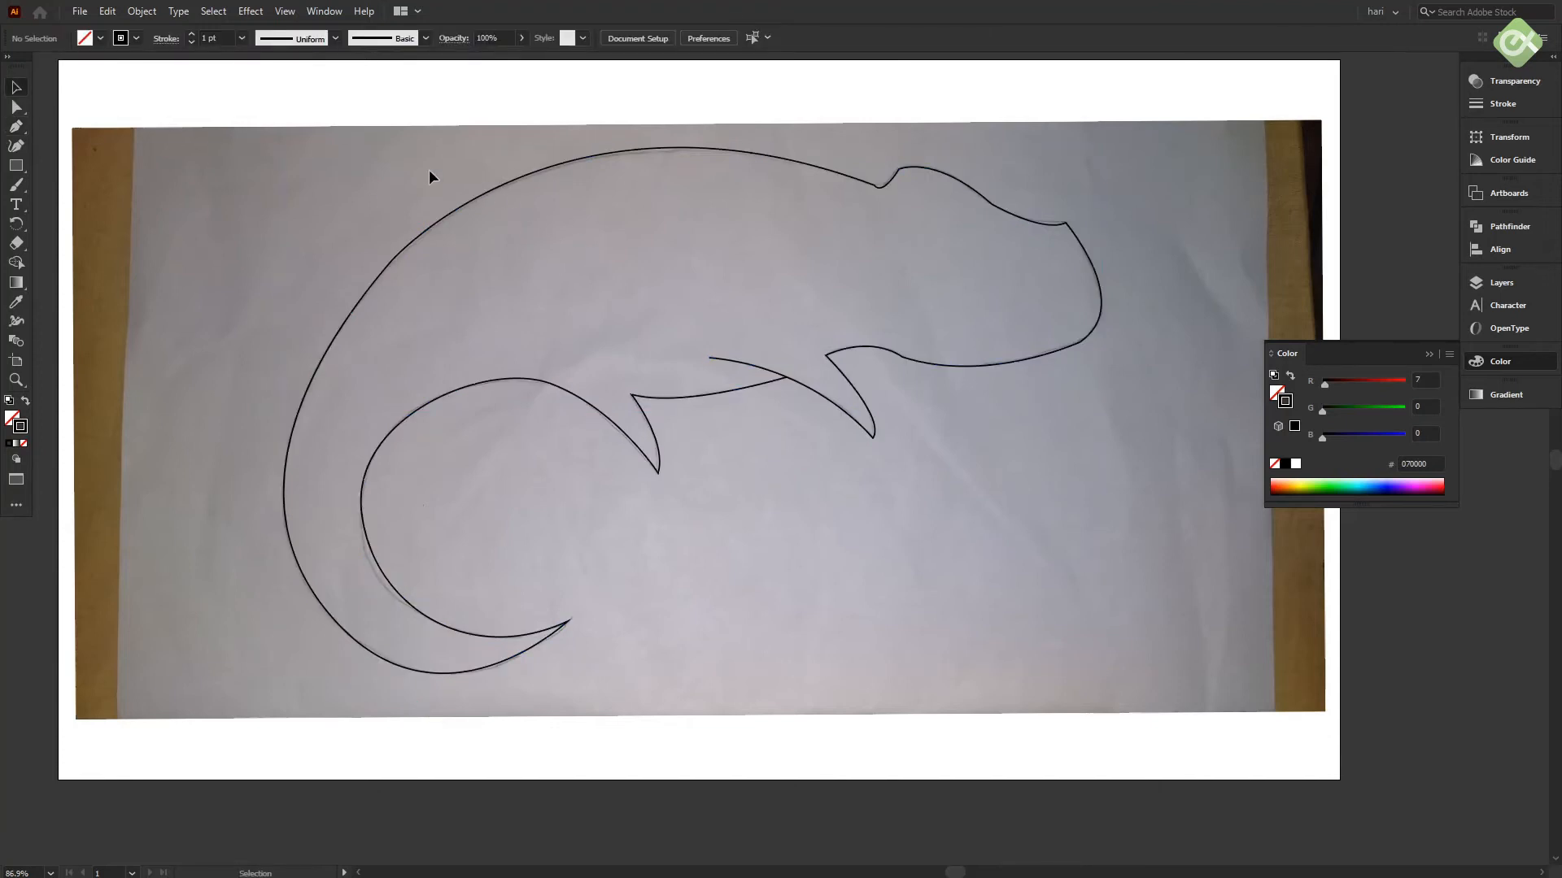
key(ctrl+a)
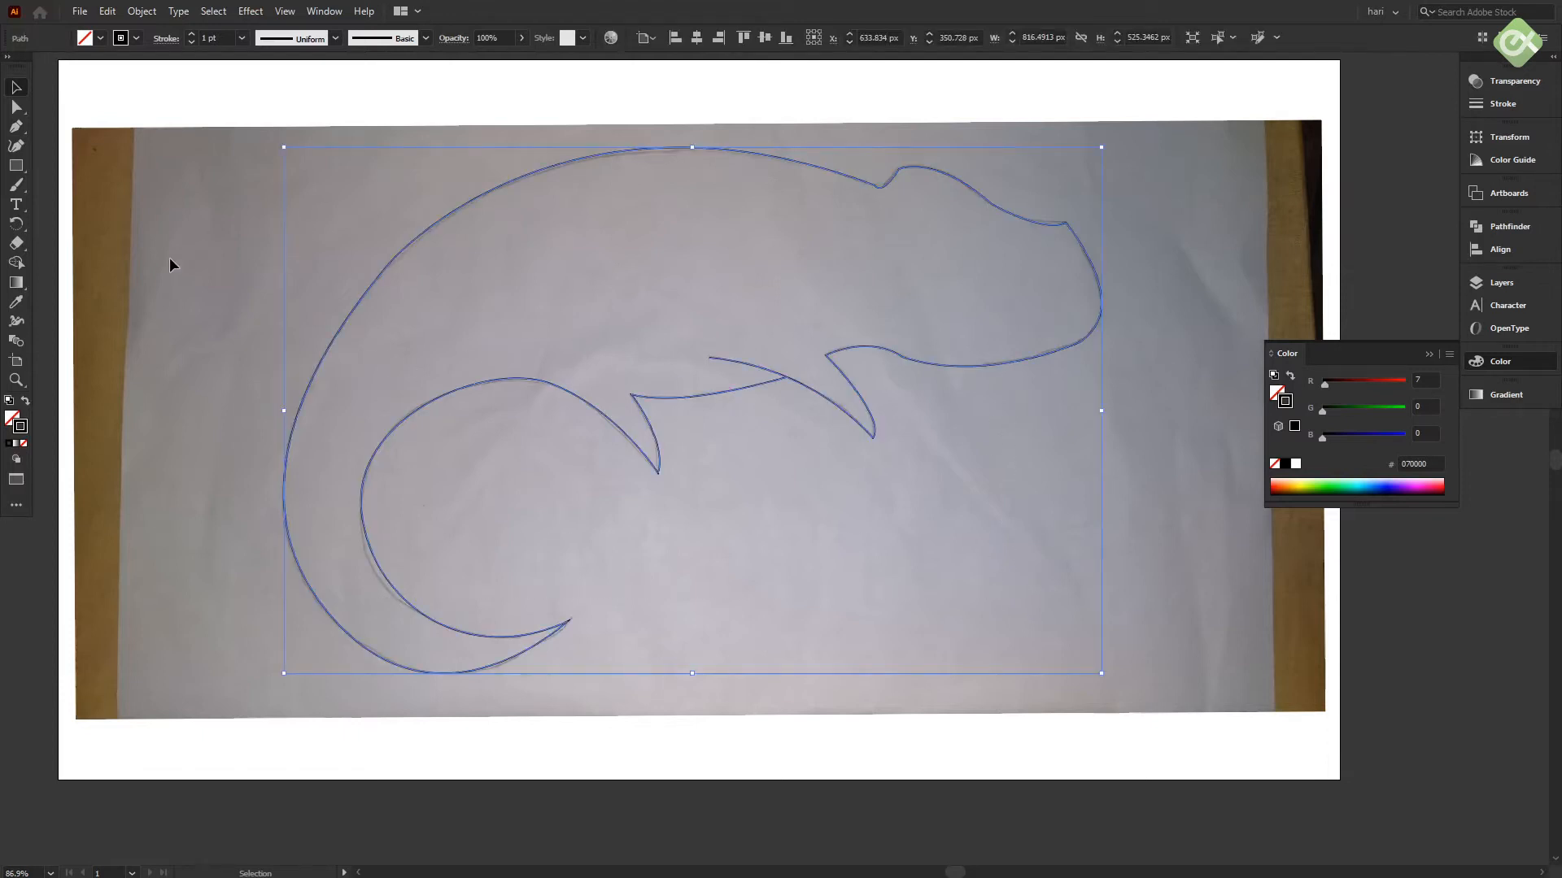
click(208, 232)
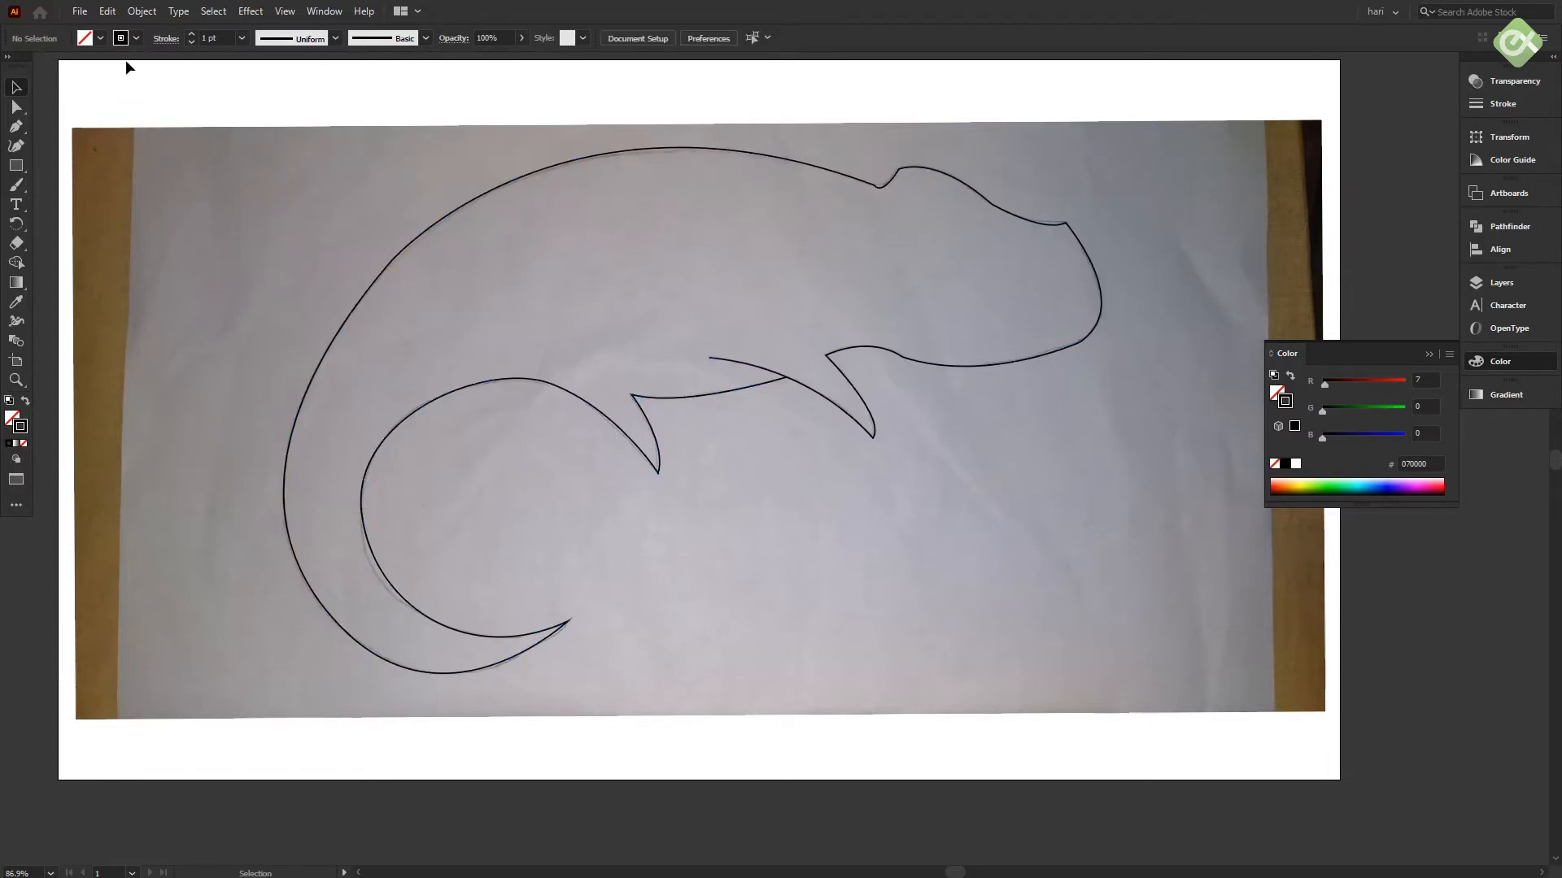
- Unlock all objects and delete the sketch photo behind the traced outline
click(133, 11)
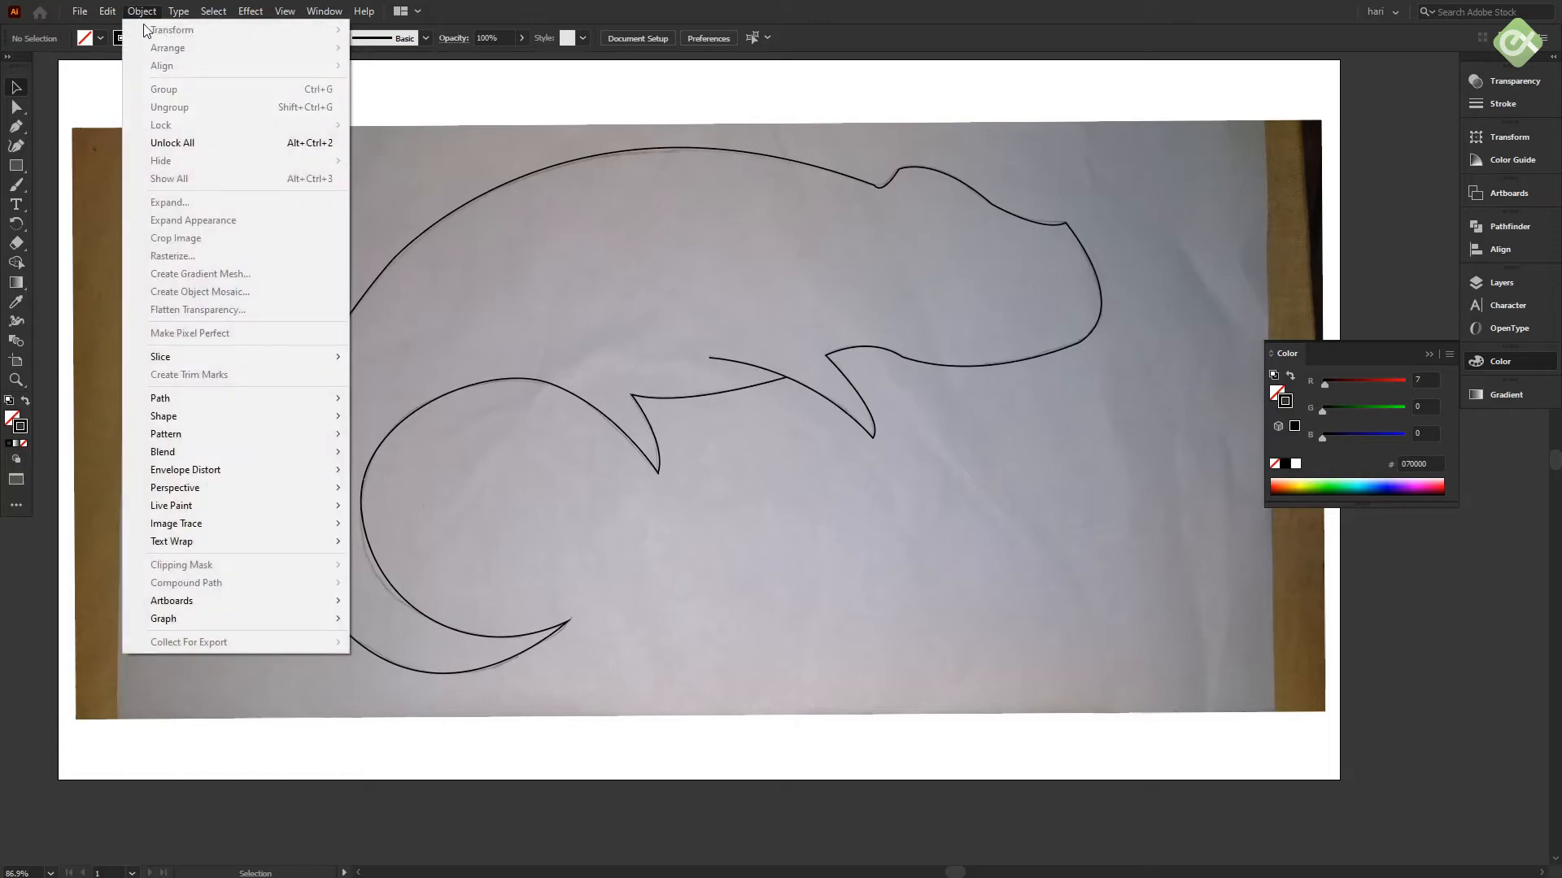
click(180, 150)
mouse_move(262, 196)
mouse_down()
mouse_move(285, 166)
mouse_move(266, 173)
mouse_up()
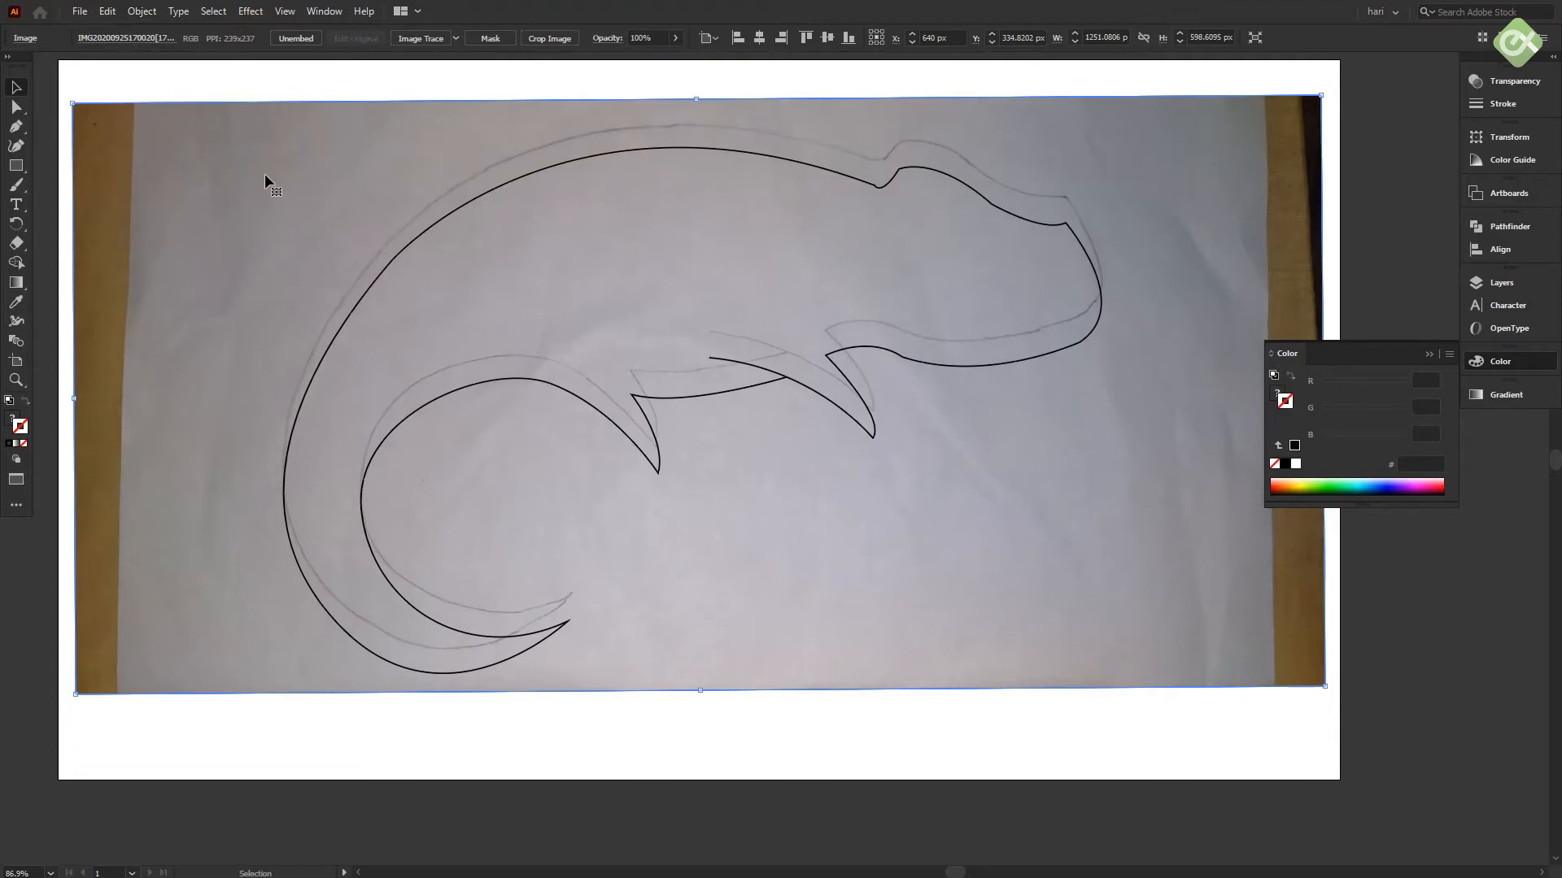
key(Delete)
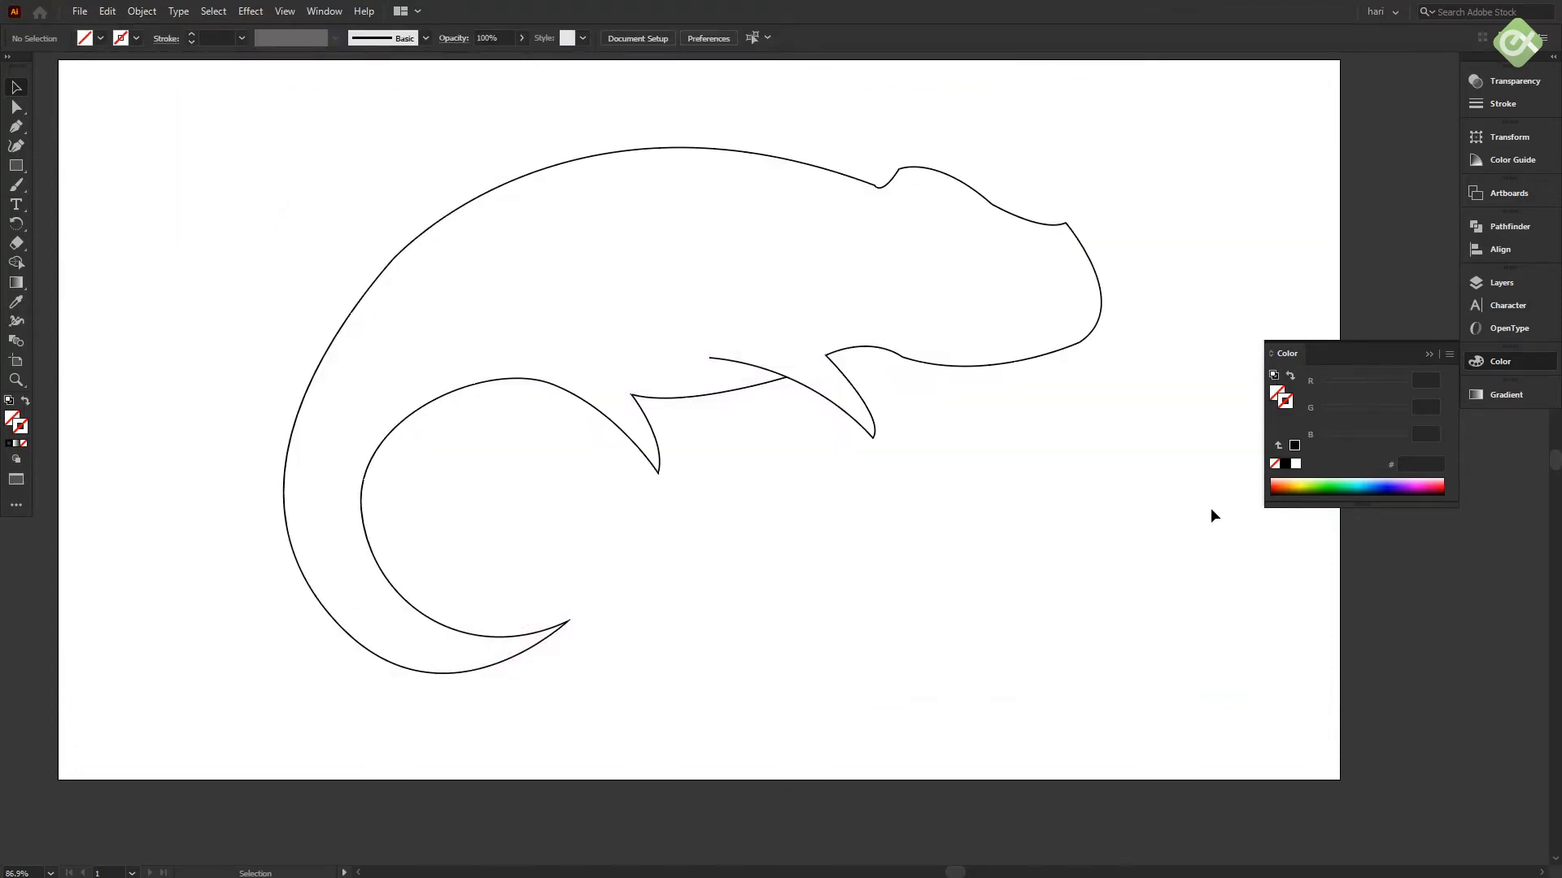
- Collapse the open colour settings and return the document to the normal screen mode
click(1430, 354)
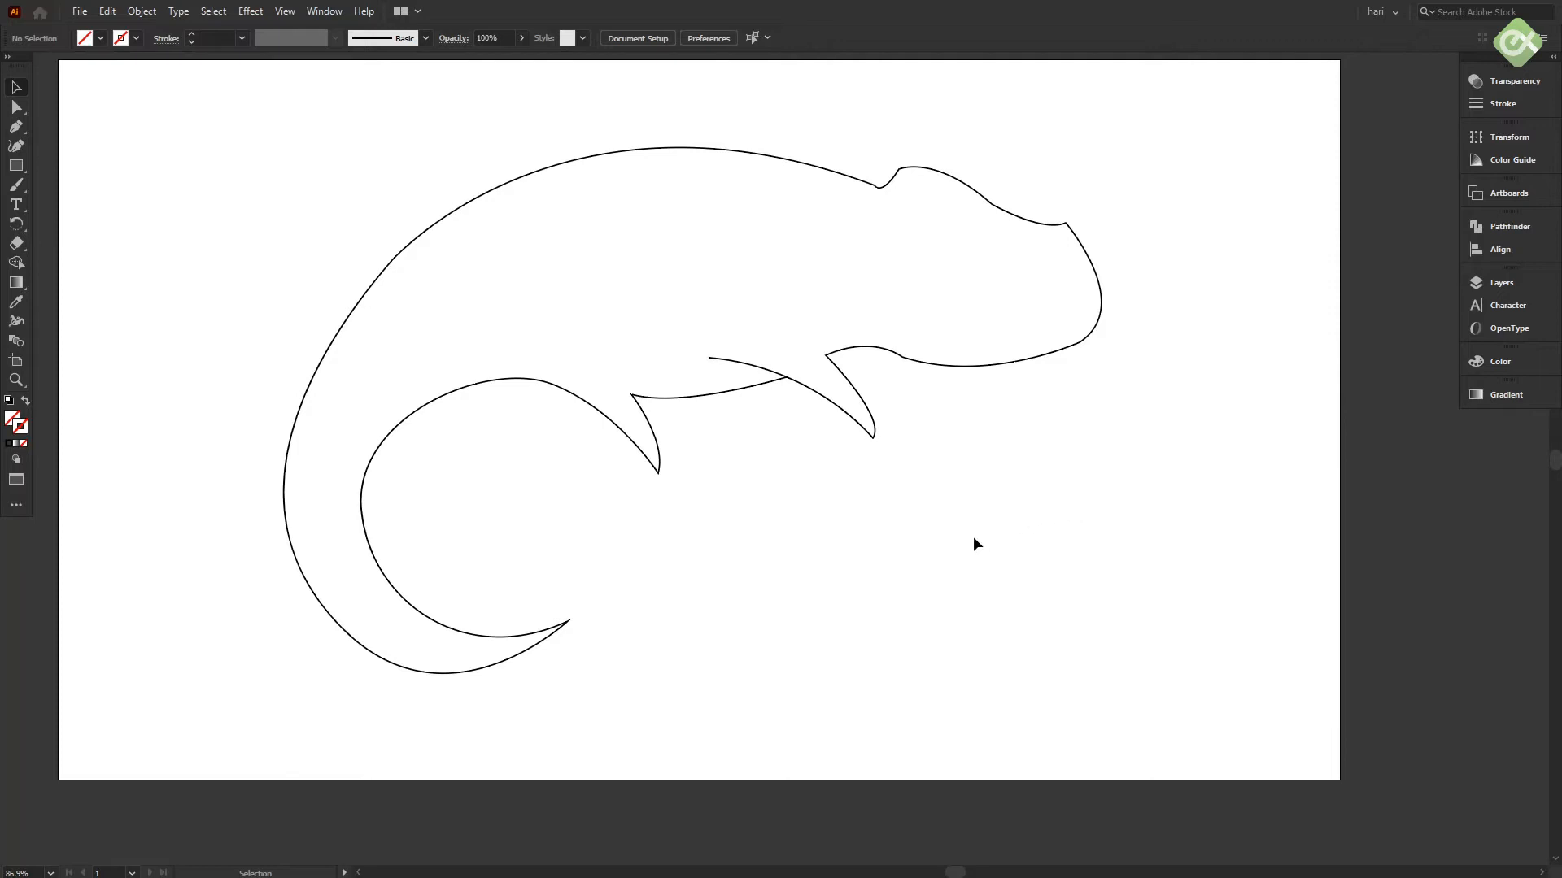
key(space)
drag(973, 540, 1005, 569)
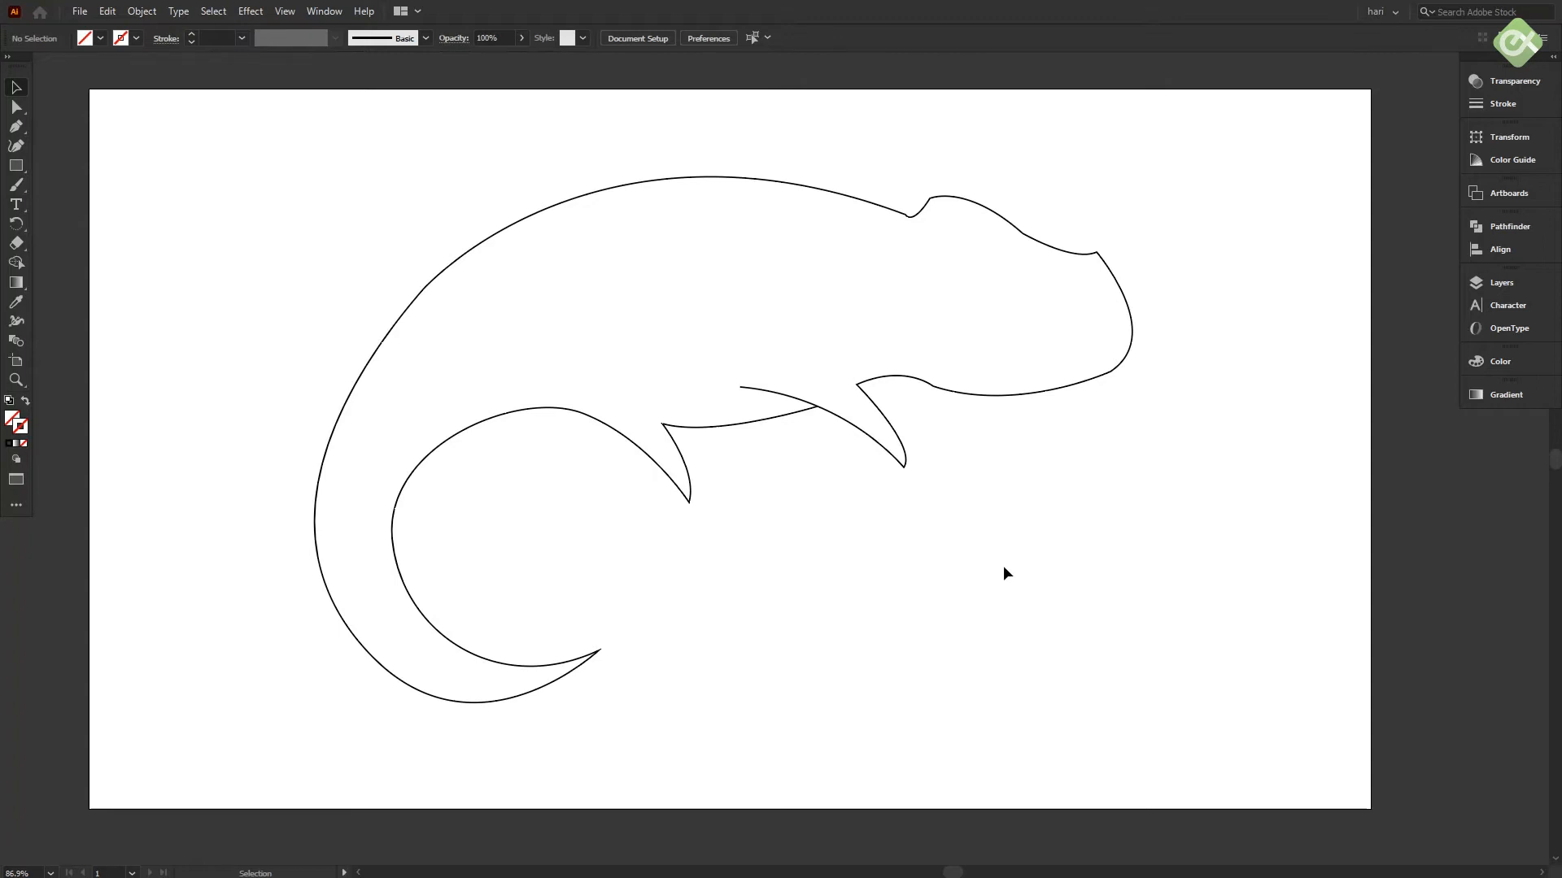
key(f)
key(f)
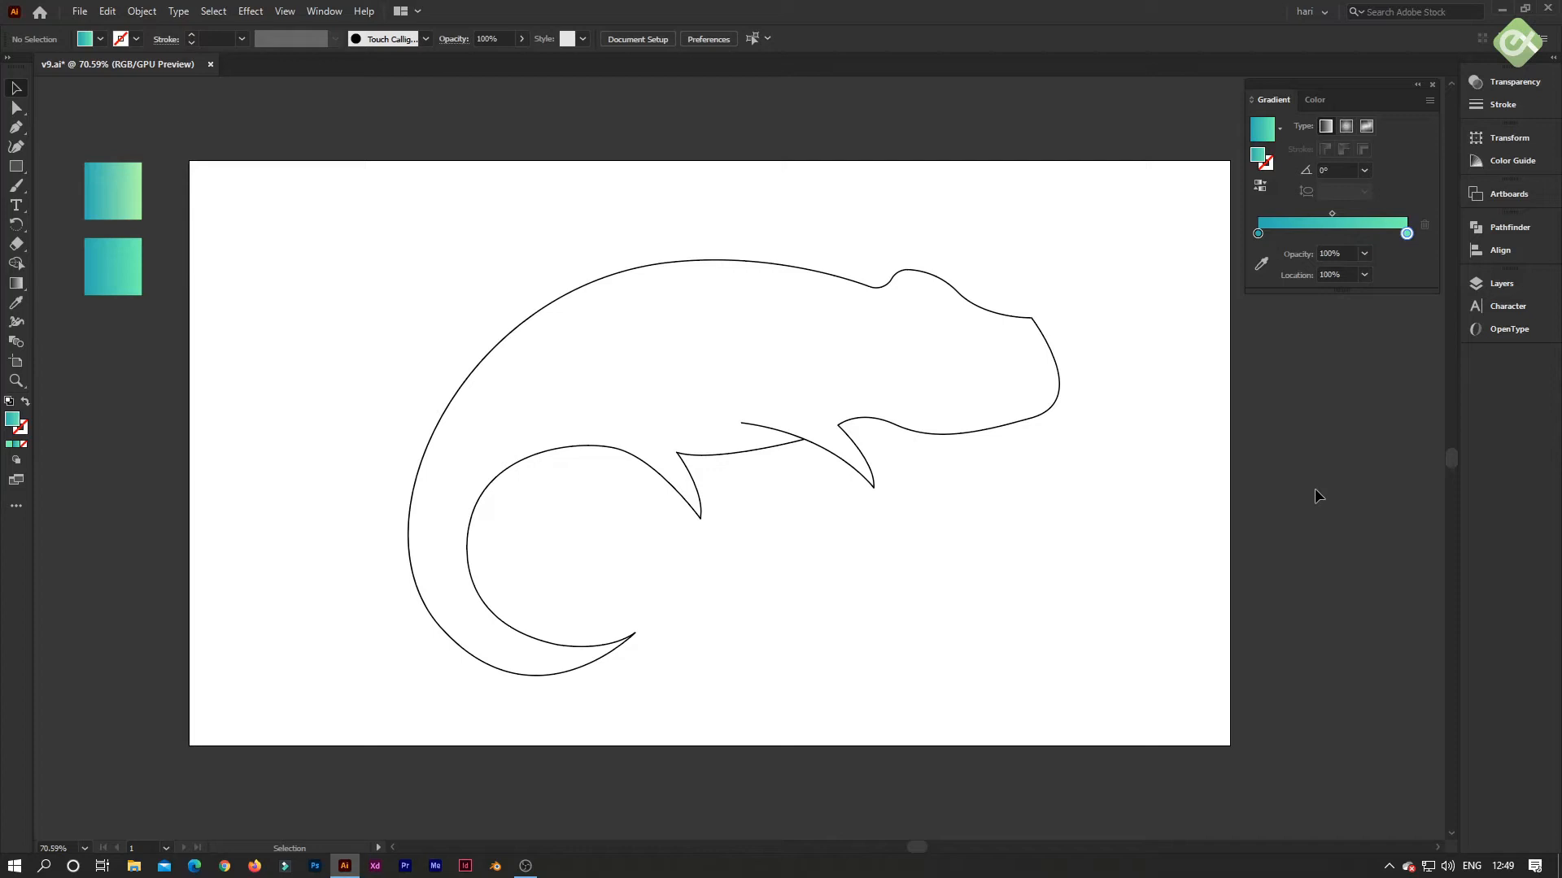
- Select all the outline paths, group them, and ungroup them again
drag(455, 243, 825, 498)
right_click(727, 385)
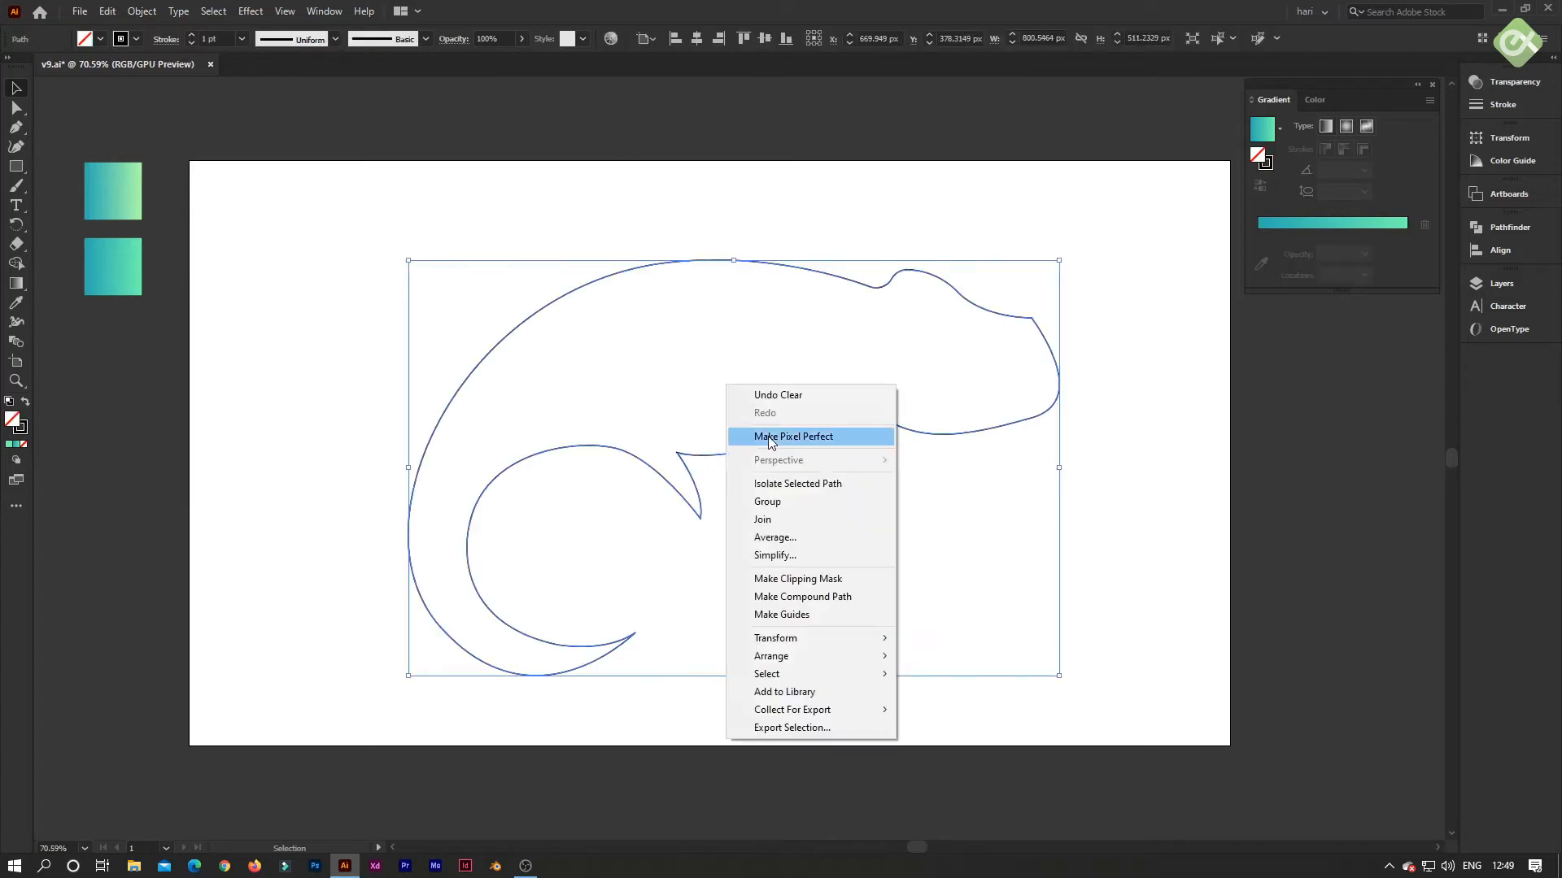
click(767, 499)
right_click(631, 314)
click(692, 446)
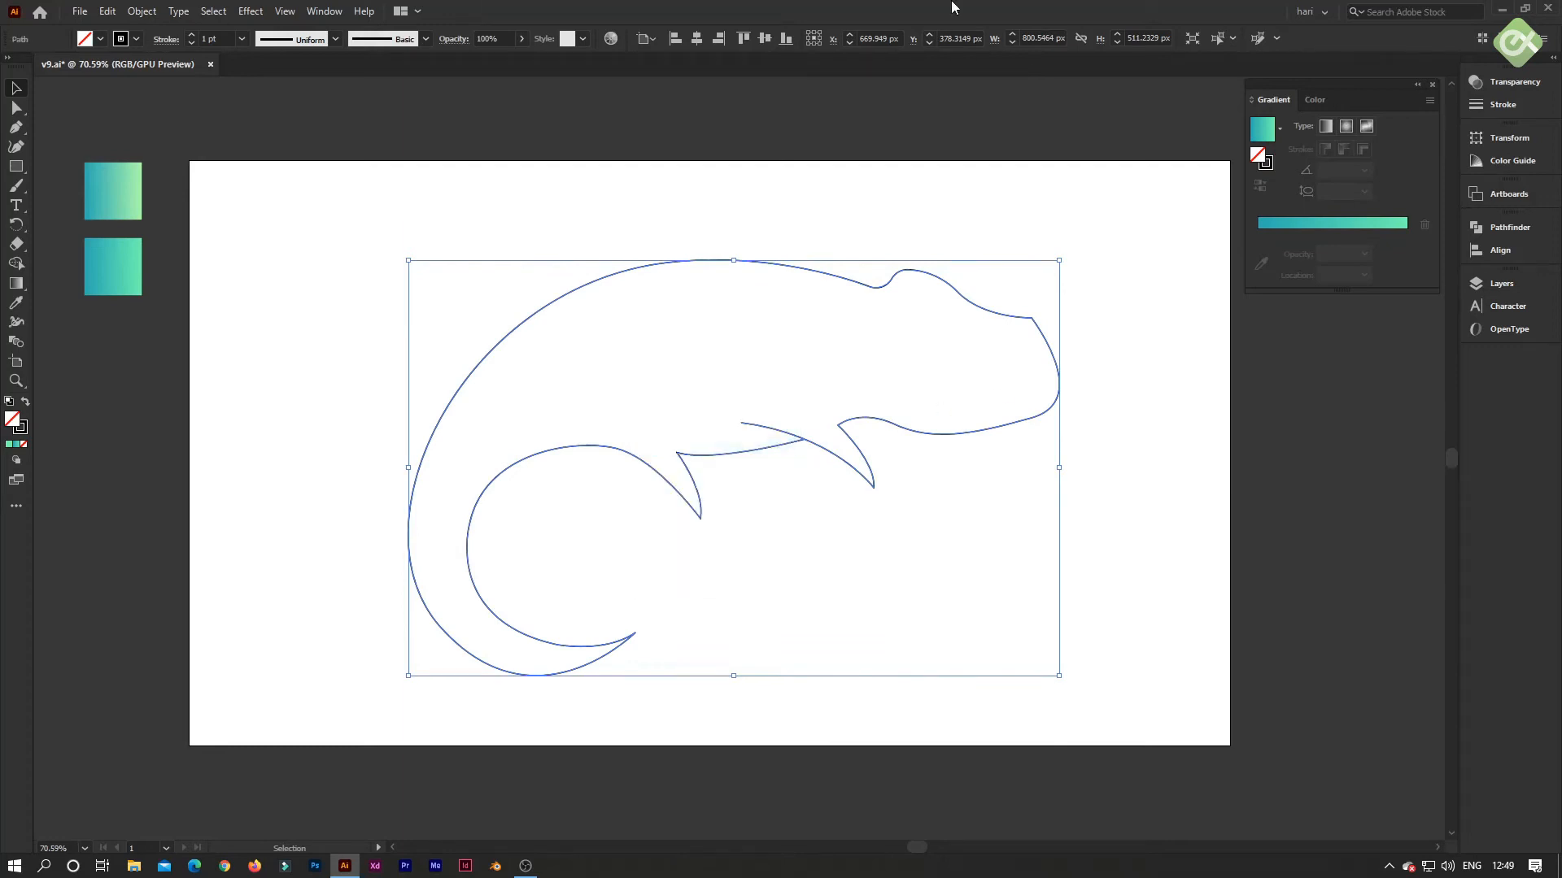
- Turn the area enclosed by the outline paths into one closed body shape with Shape Builder and deselect it
click(16, 263)
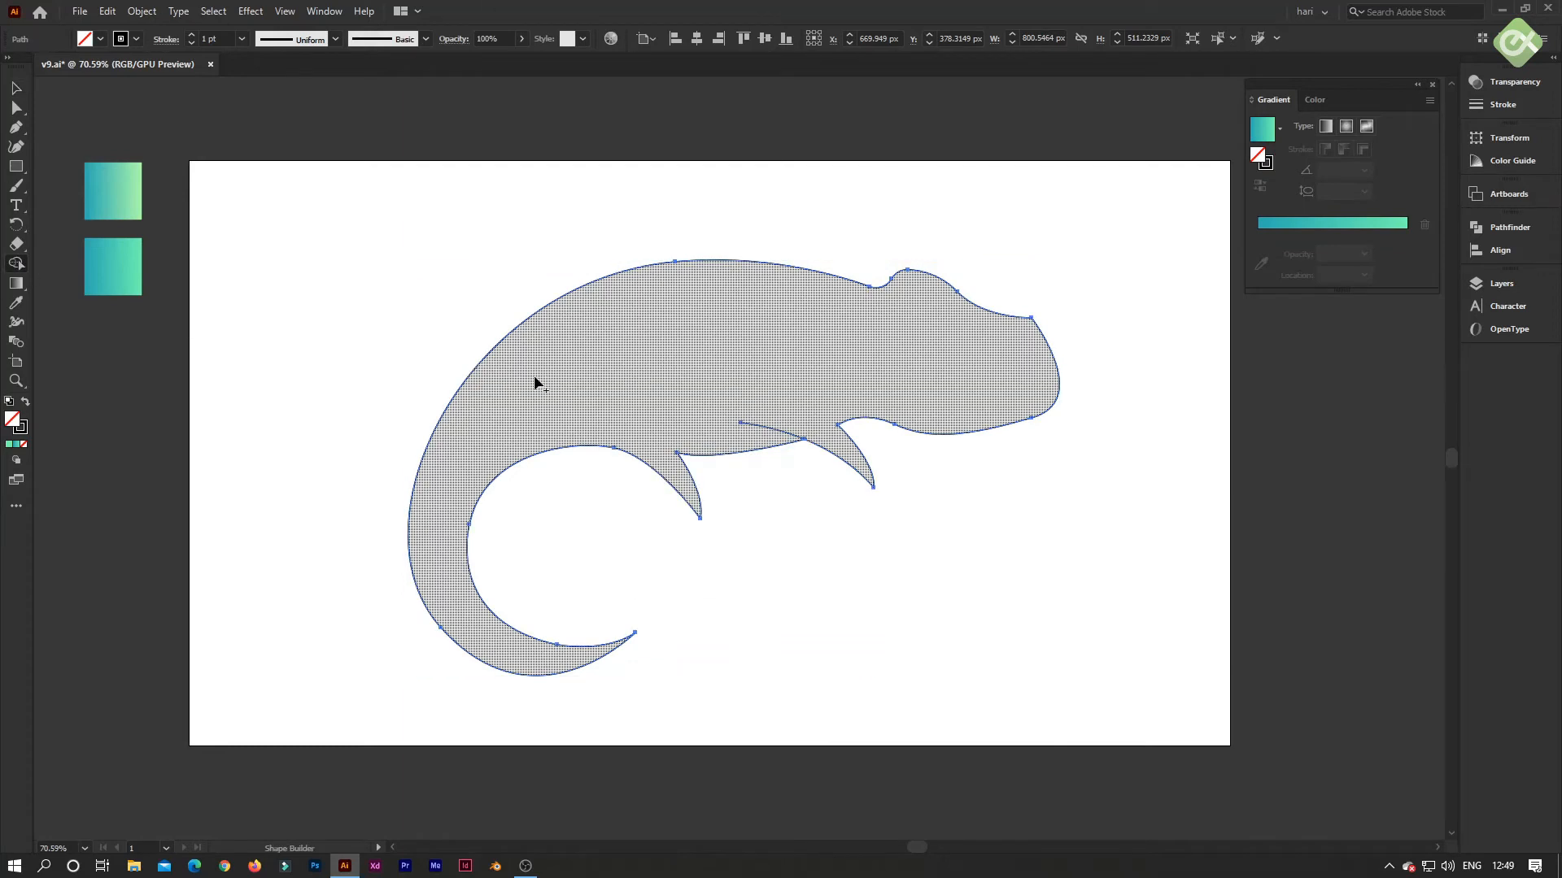
click(15, 87)
click(333, 259)
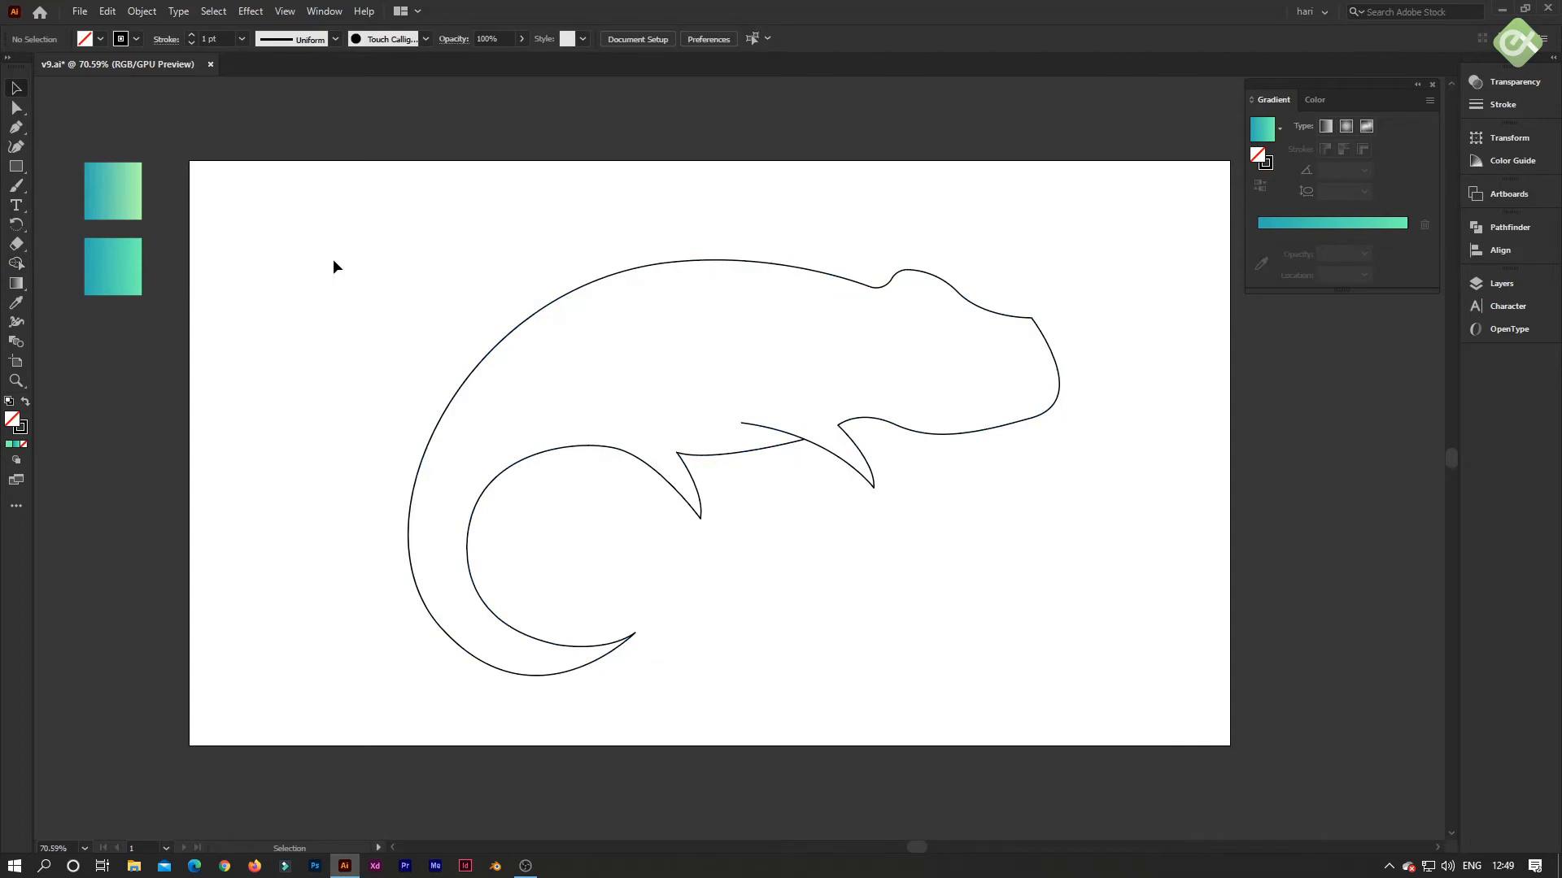
- Try both sample squares' gradients on the body with the Eyedropper and keep the upper square's blue-to-light-green one
click(525, 327)
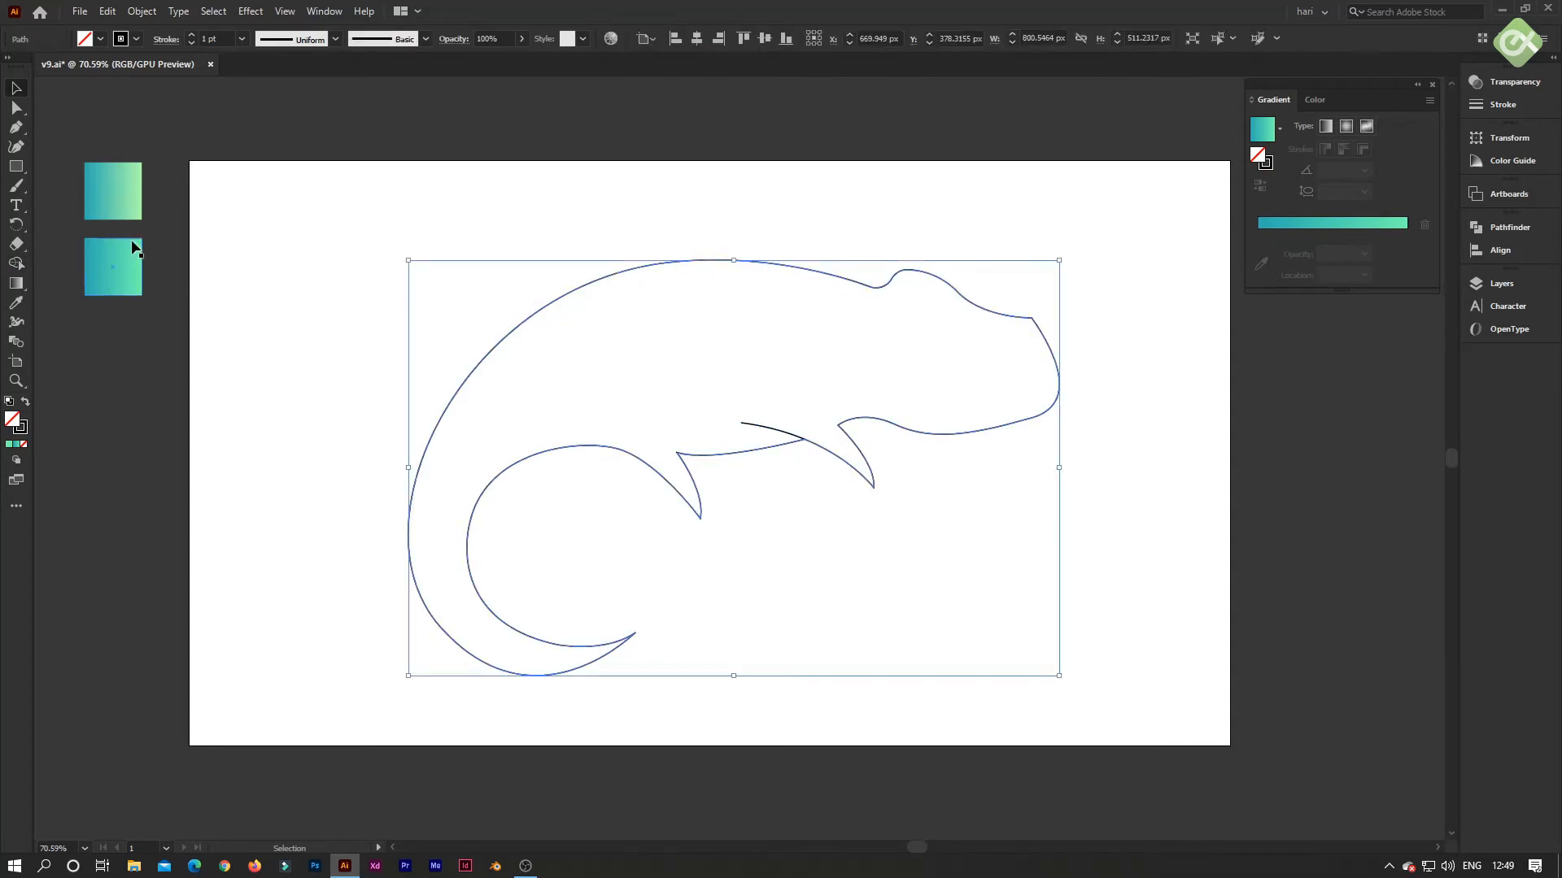
click(18, 303)
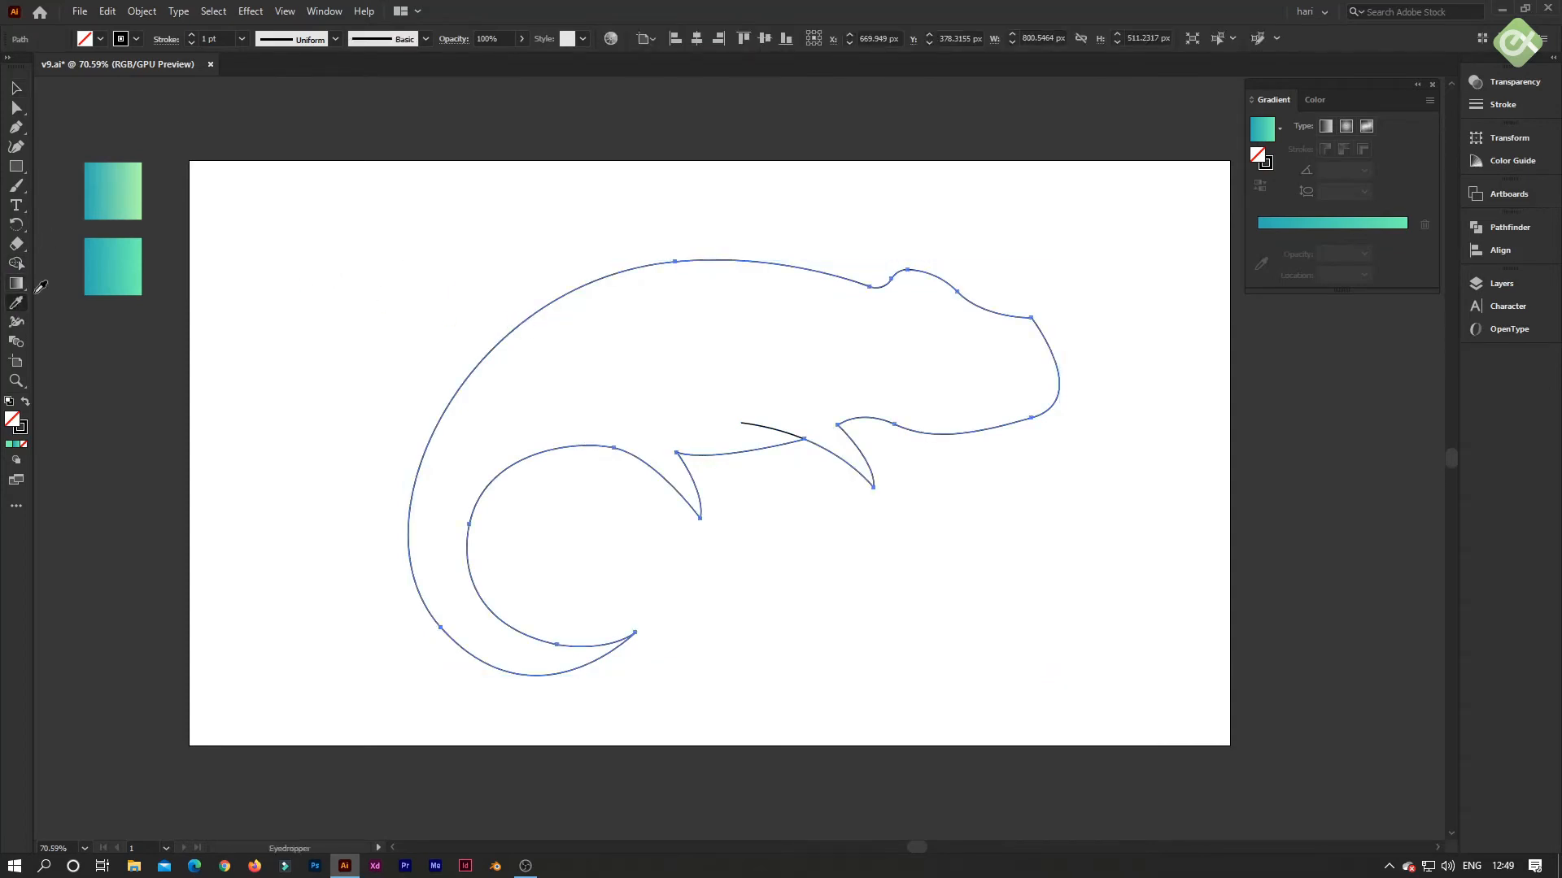
click(112, 262)
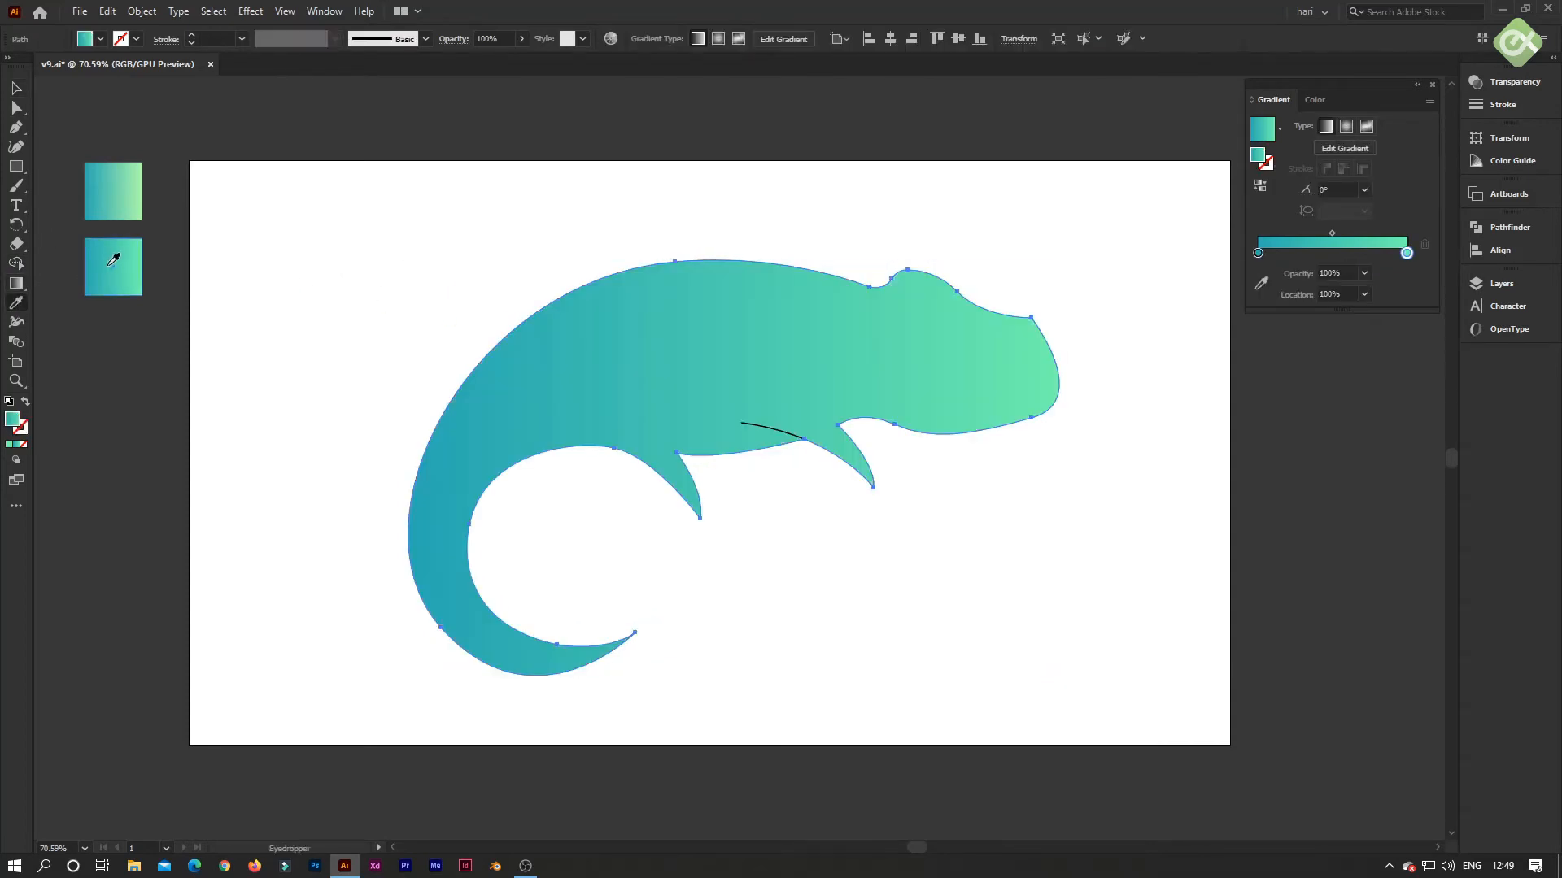
click(114, 188)
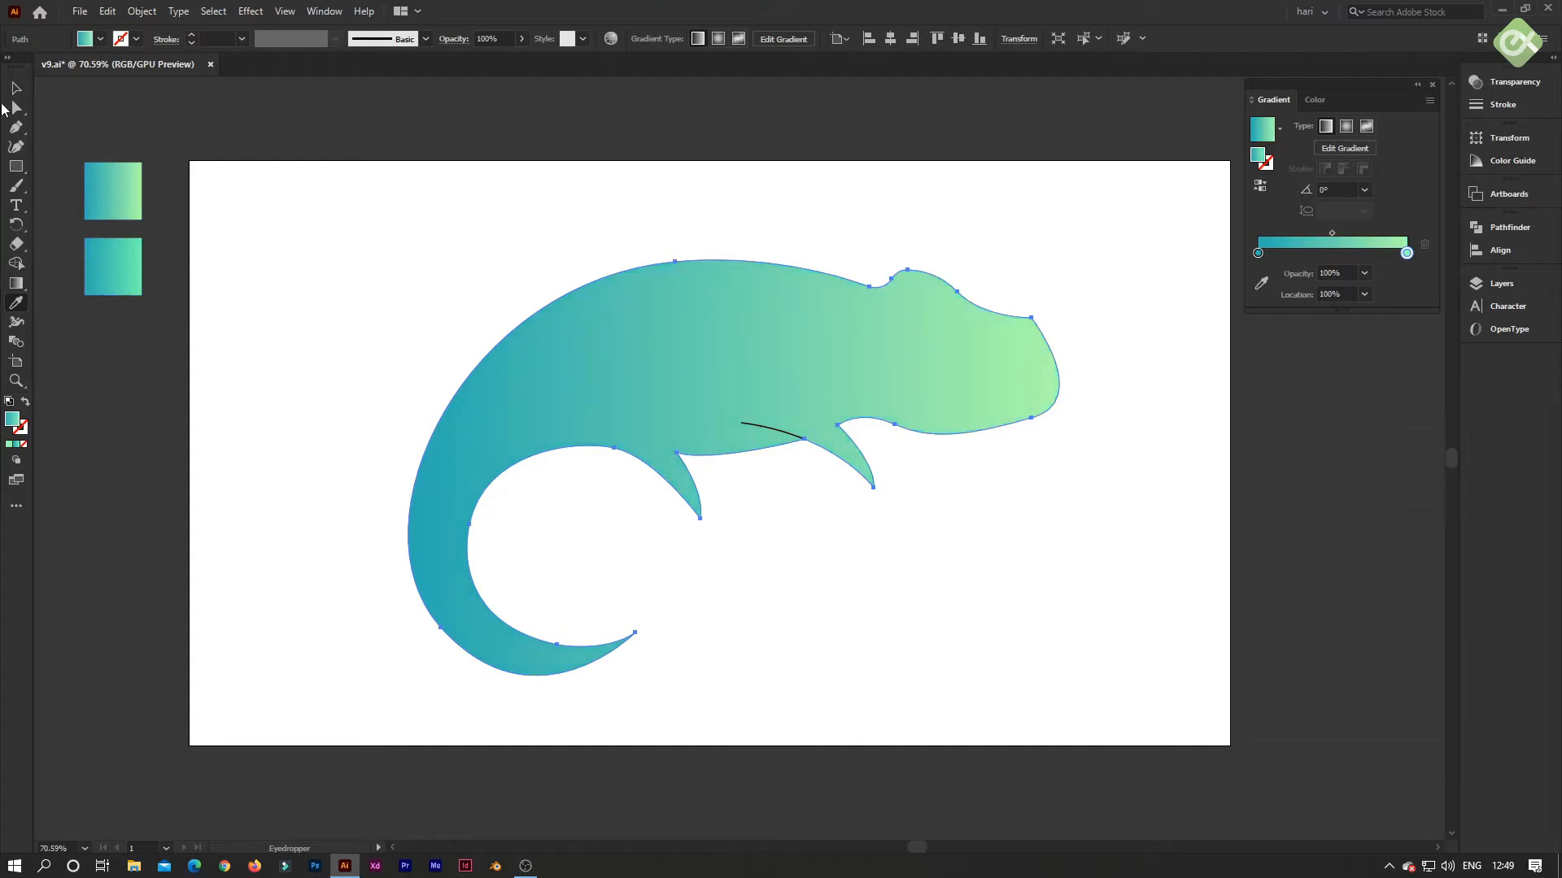
click(111, 255)
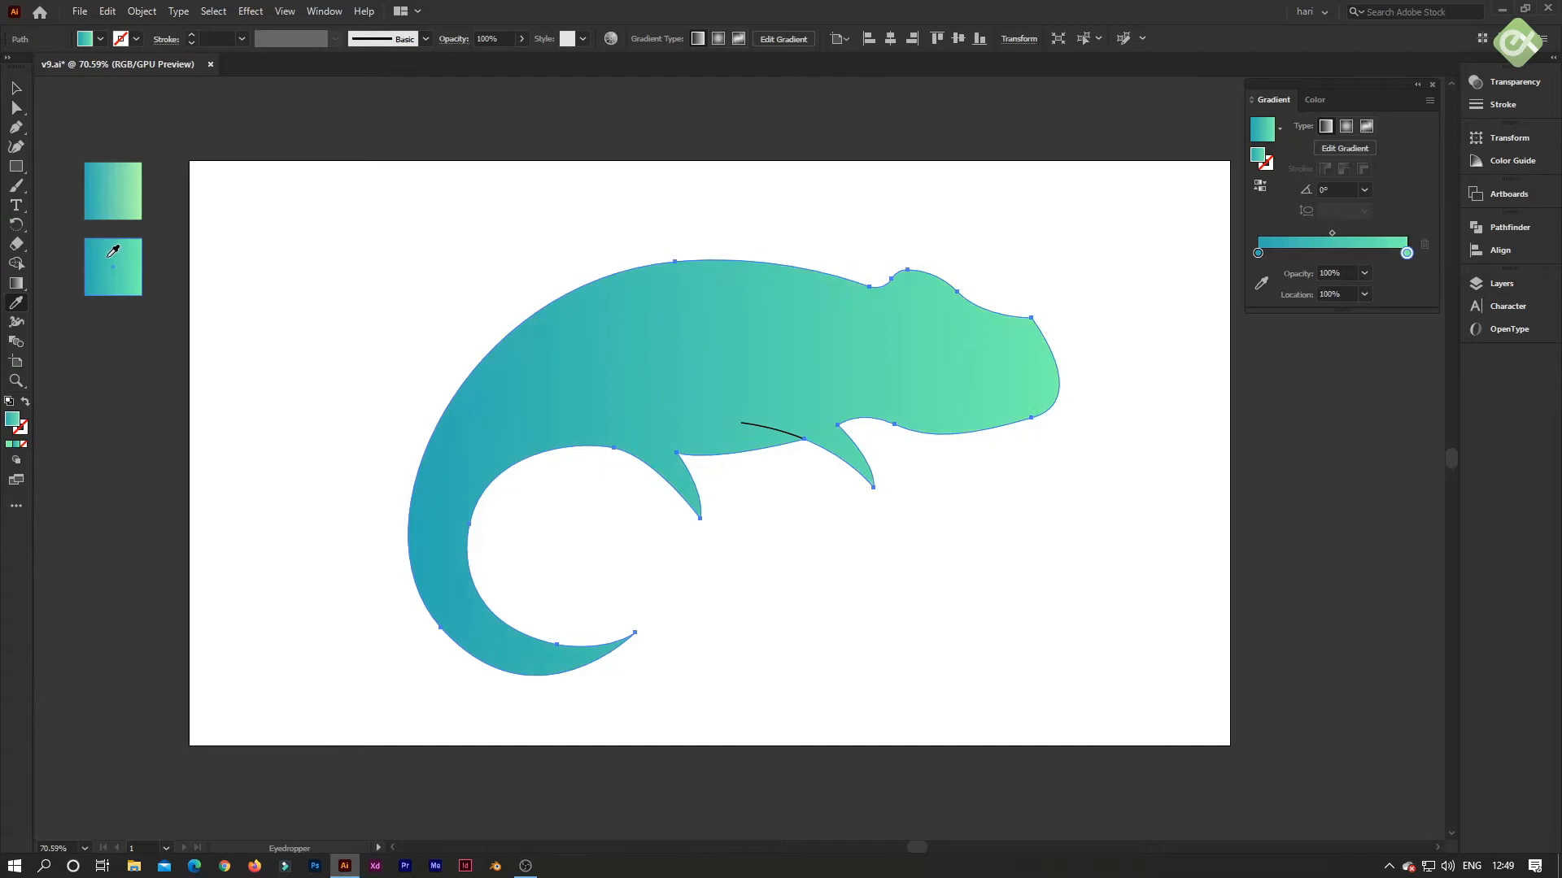
click(115, 202)
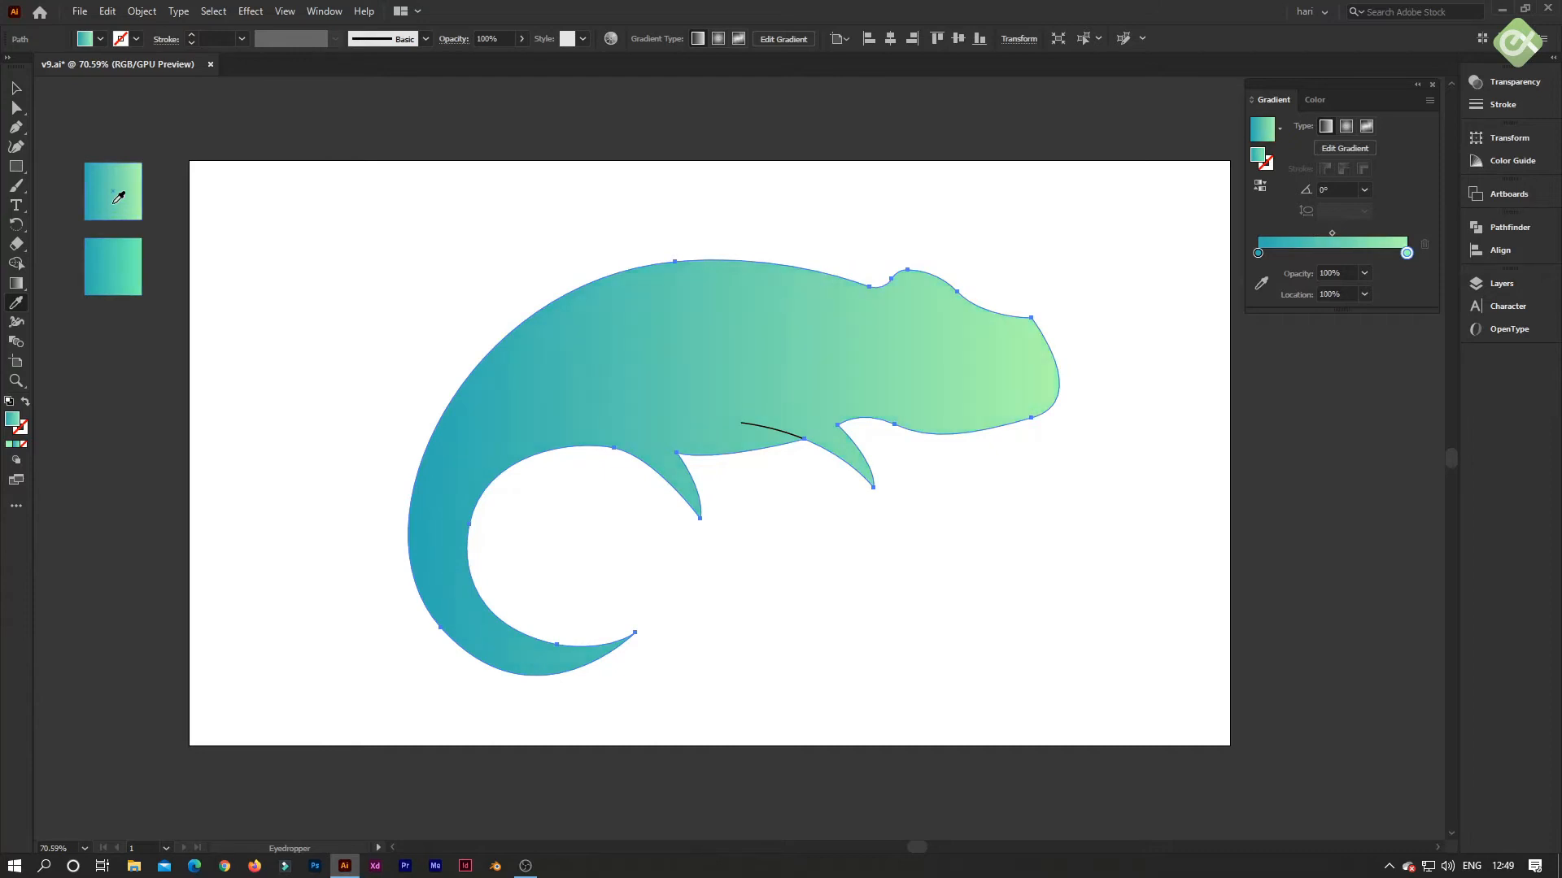
- Deselect the body and delete the leftover black line above the front leg
click(16, 89)
click(227, 217)
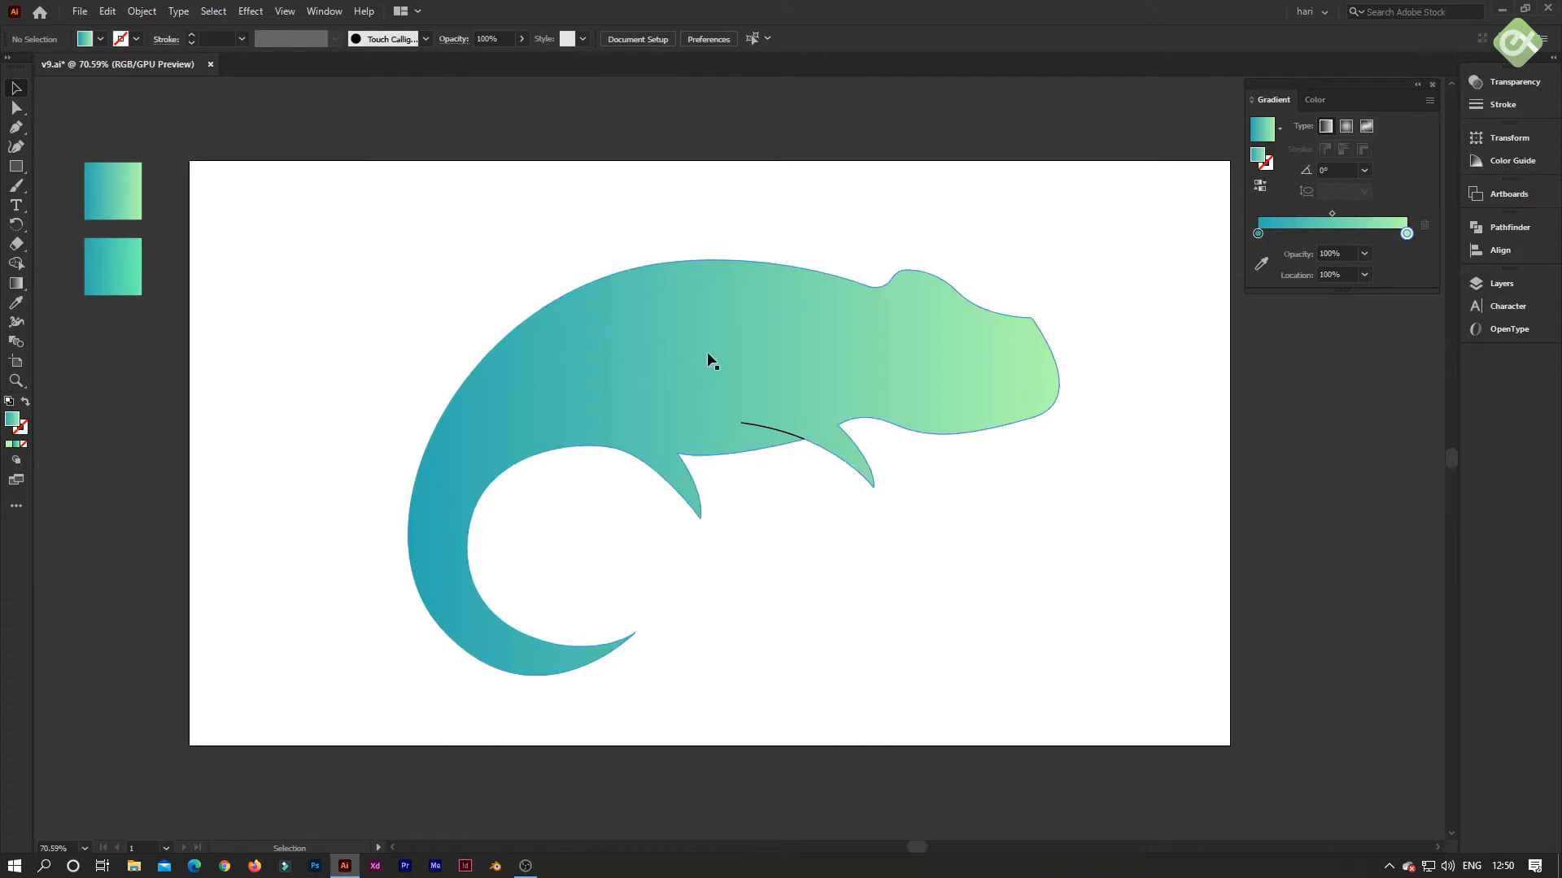
click(765, 427)
key(Delete)
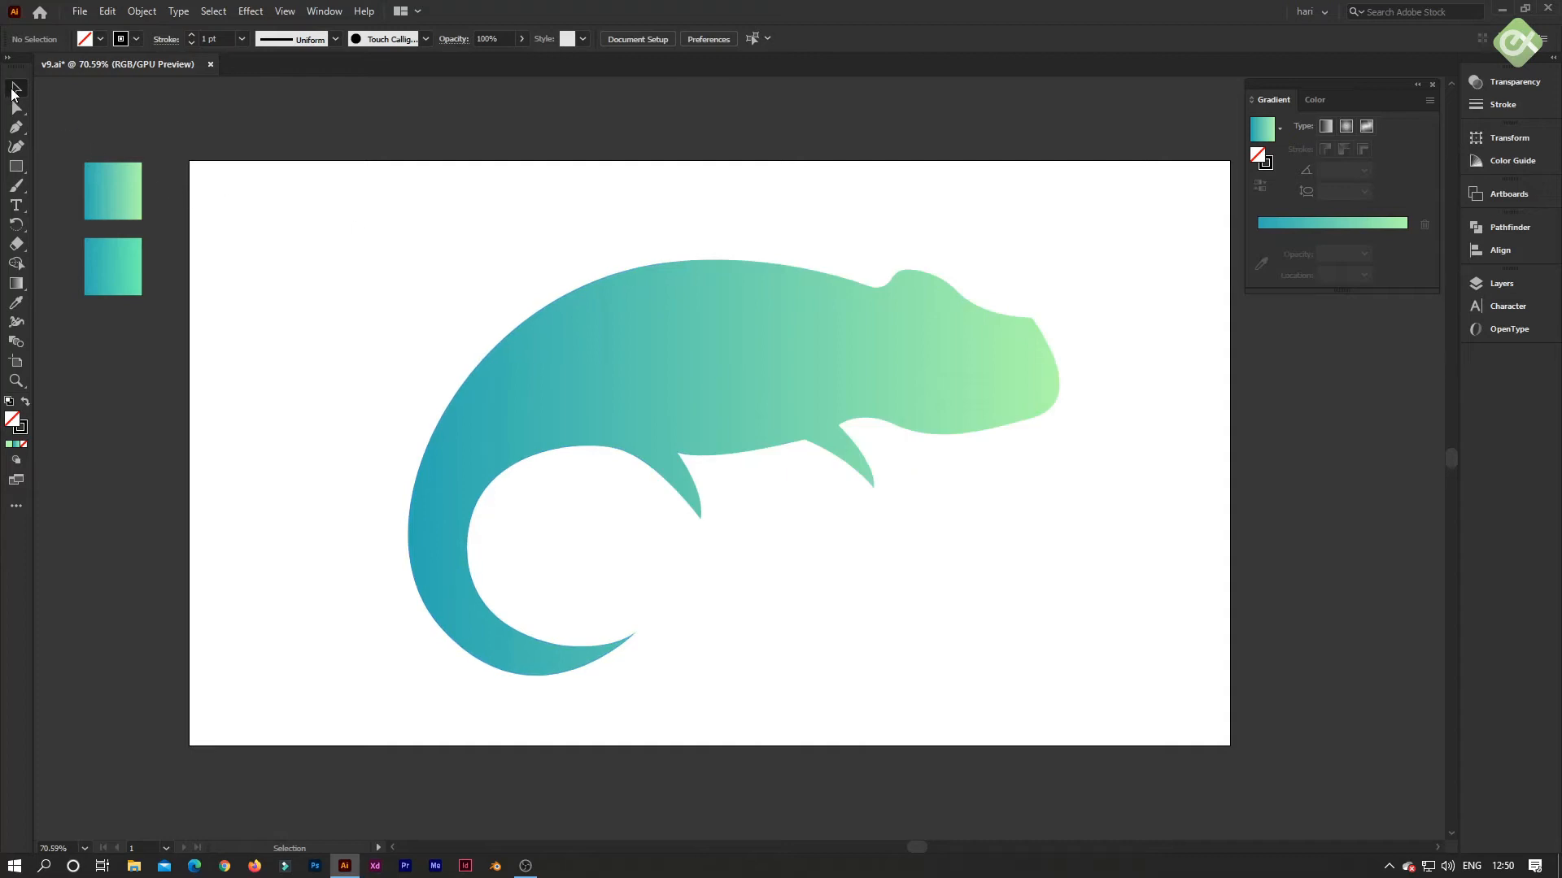
- Draw a narrow pointed closed shape with the Pen tool across the corner where the front leg meets the lower jaw
click(15, 127)
click(838, 424)
drag(819, 417, 815, 413)
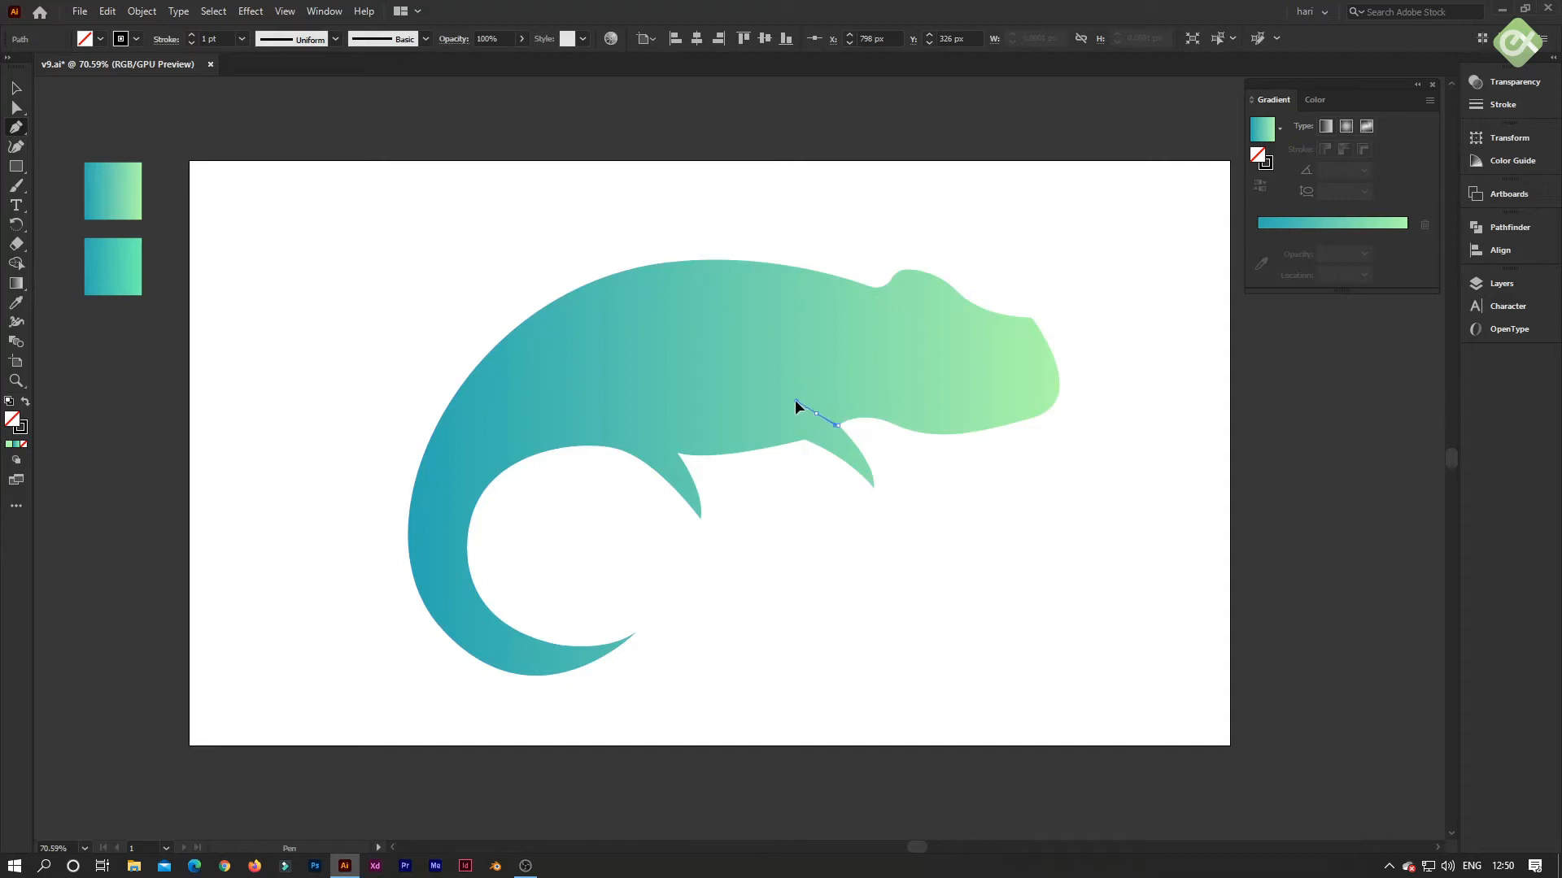
mouse_move(792, 399)
mouse_down()
mouse_move(771, 402)
mouse_move(779, 392)
mouse_up()
drag(802, 402, 855, 433)
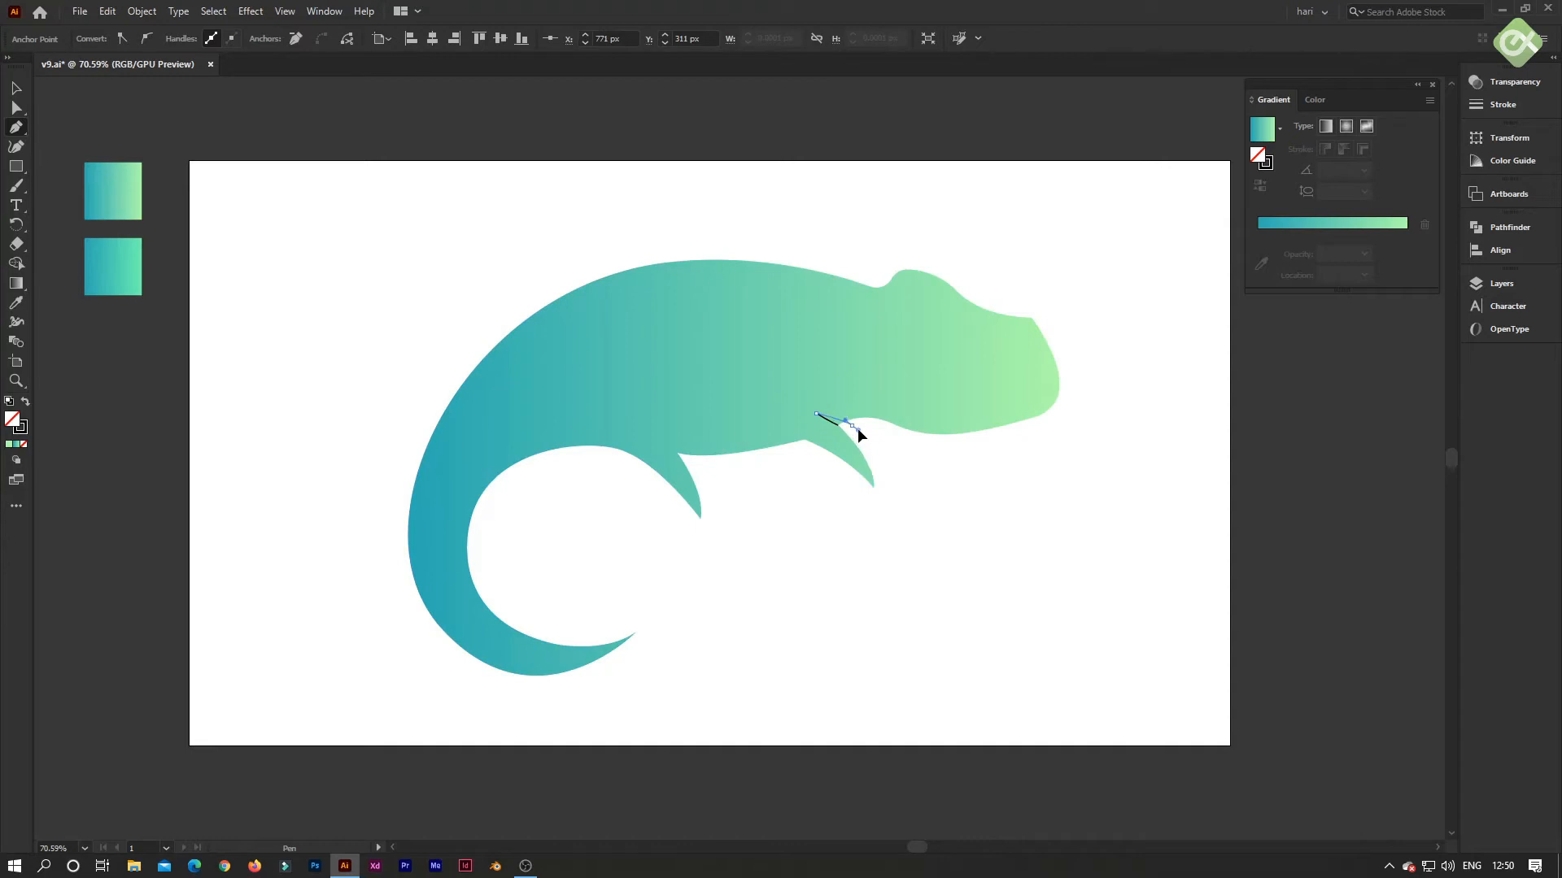
click(857, 427)
- Select the body and the narrow wedge, and split the wedge along the body's edge with Shape Builder
click(15, 91)
drag(1018, 279, 797, 530)
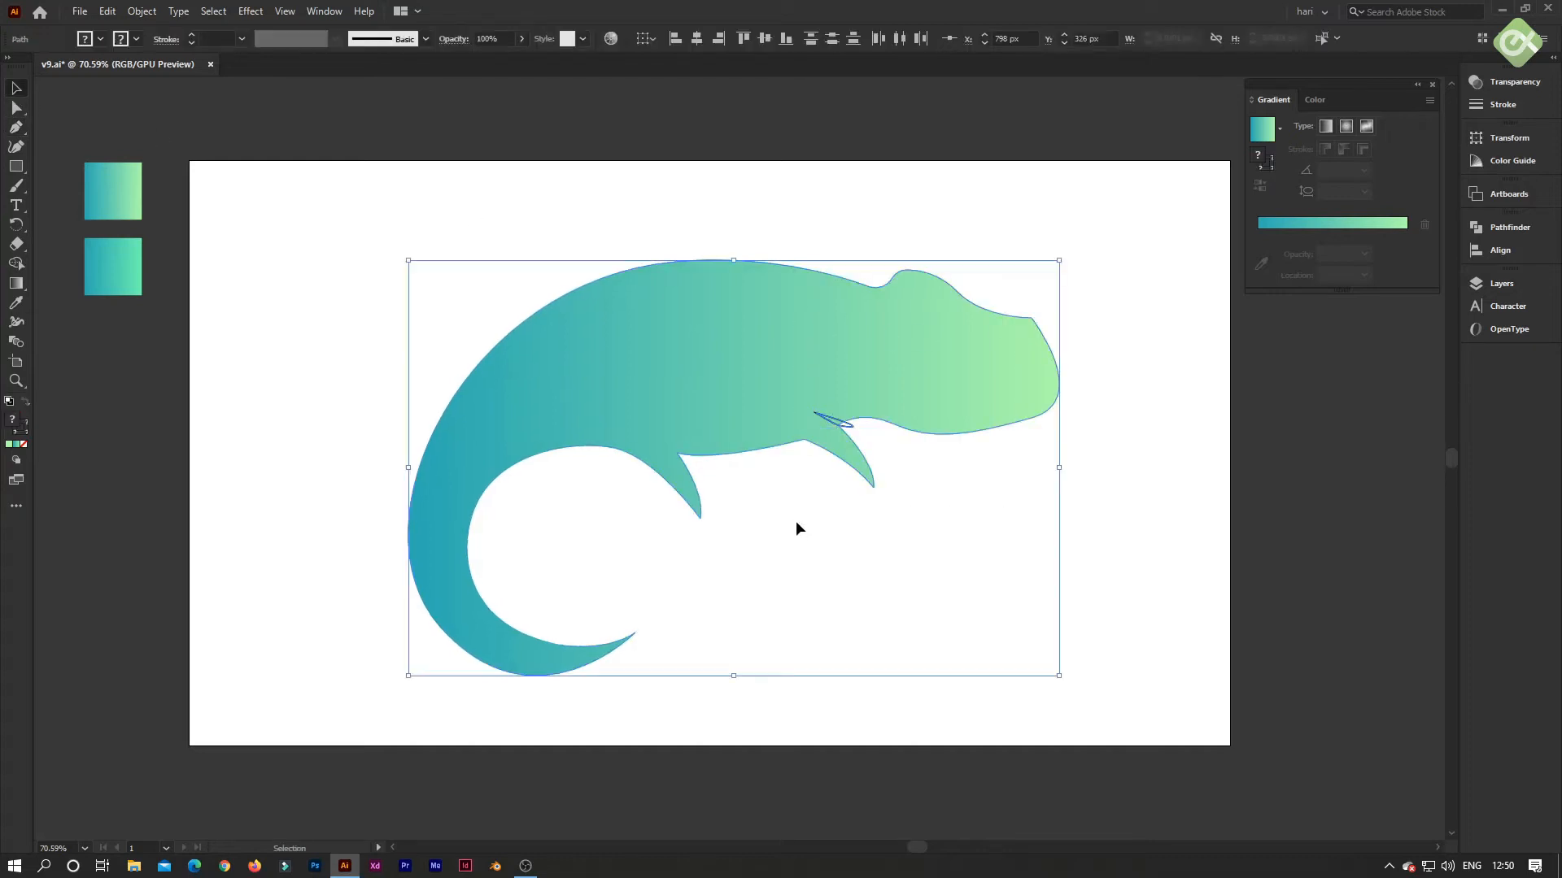
click(18, 264)
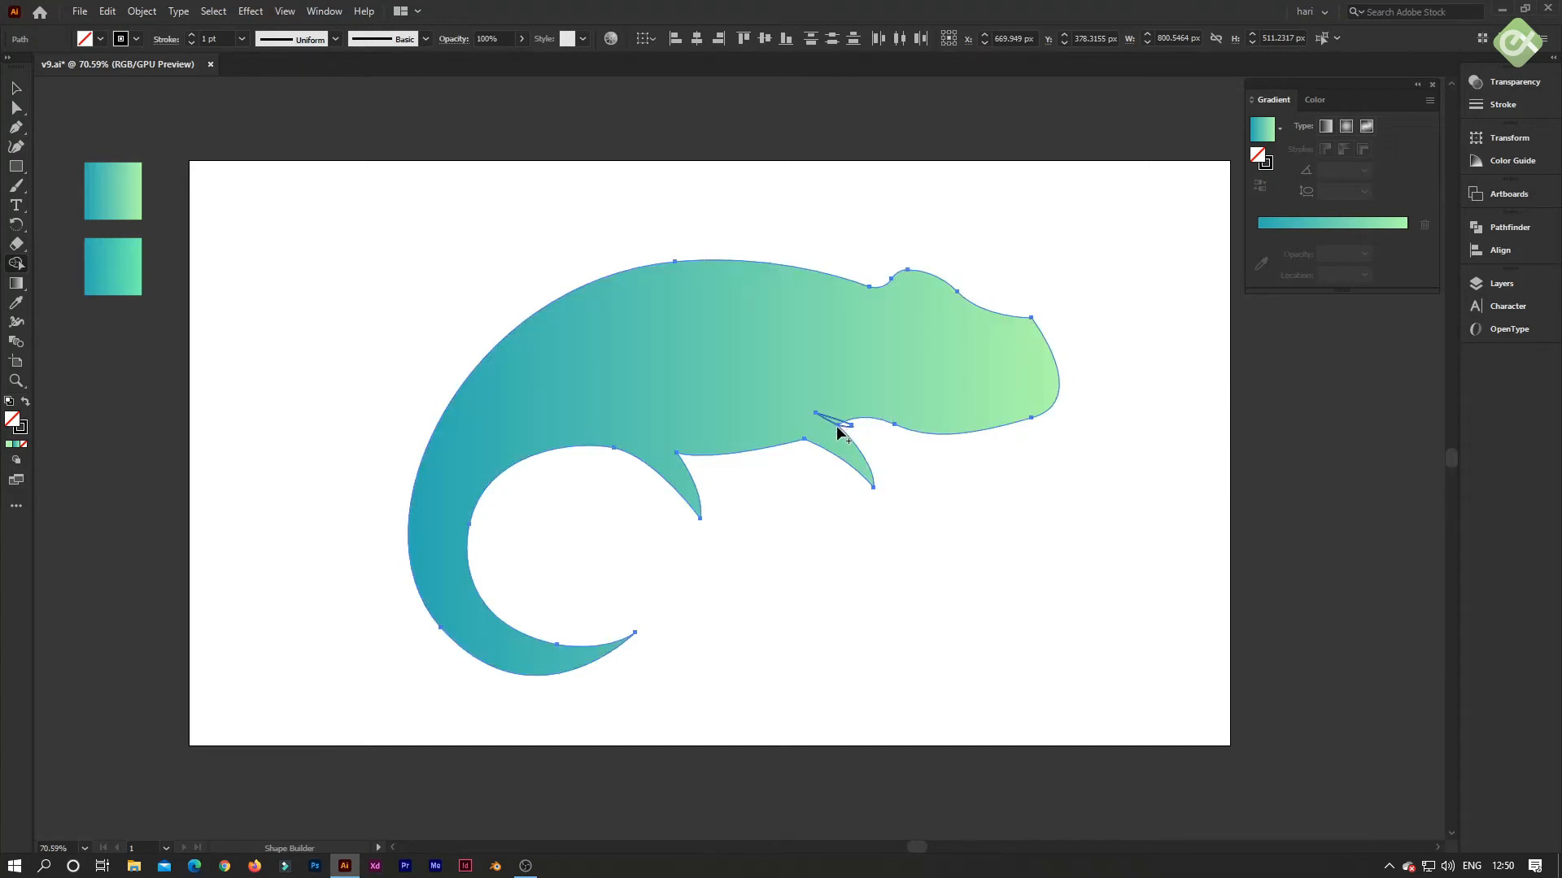
key(ctrl+space)
drag(895, 371, 984, 432)
click(737, 478)
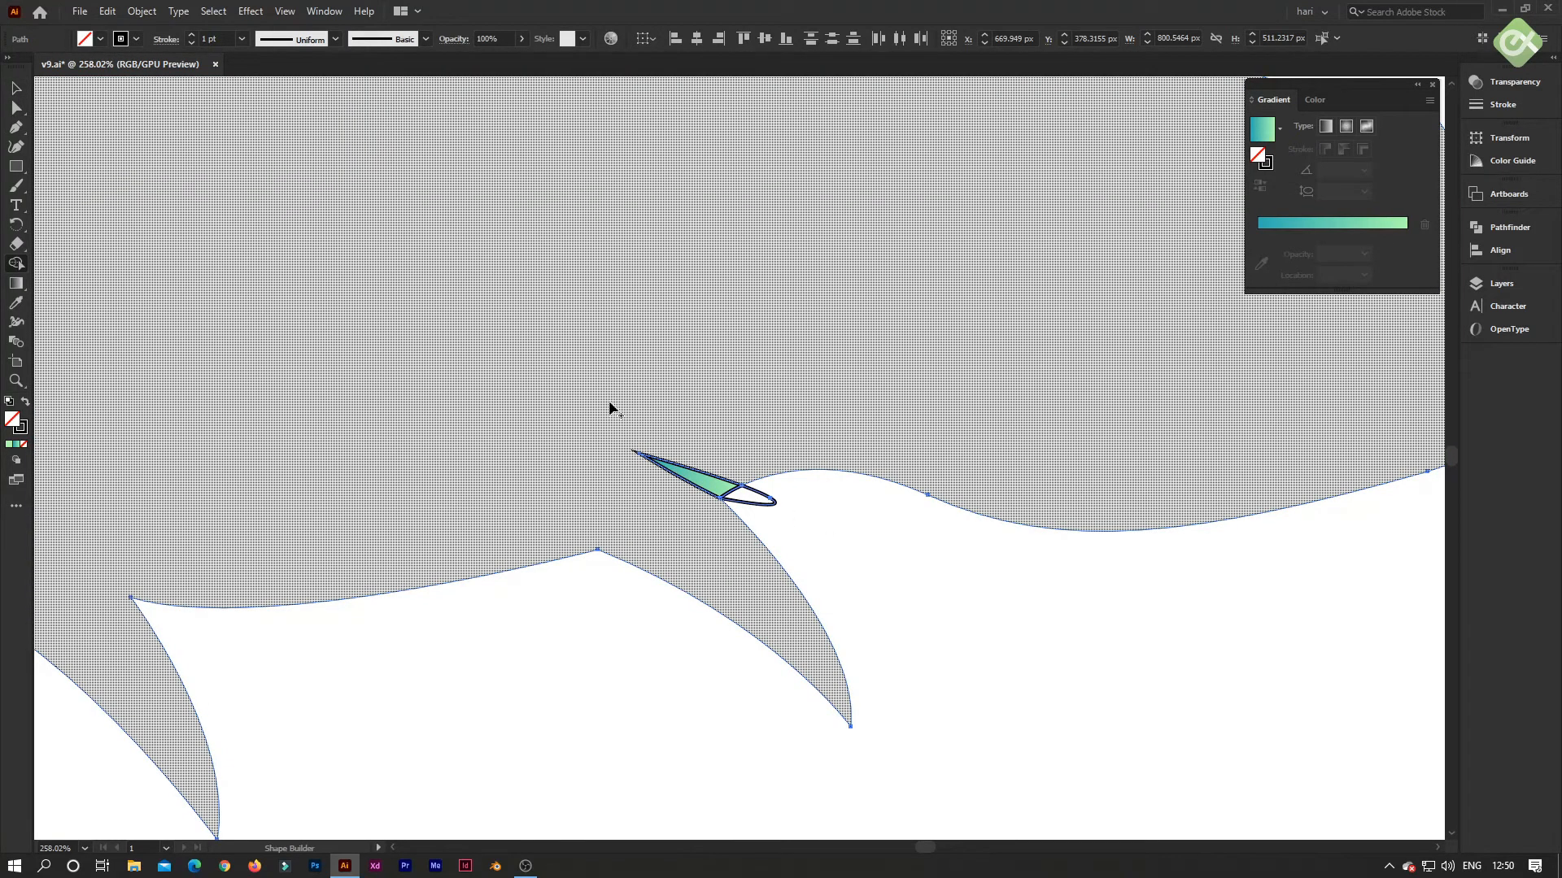
key(period)
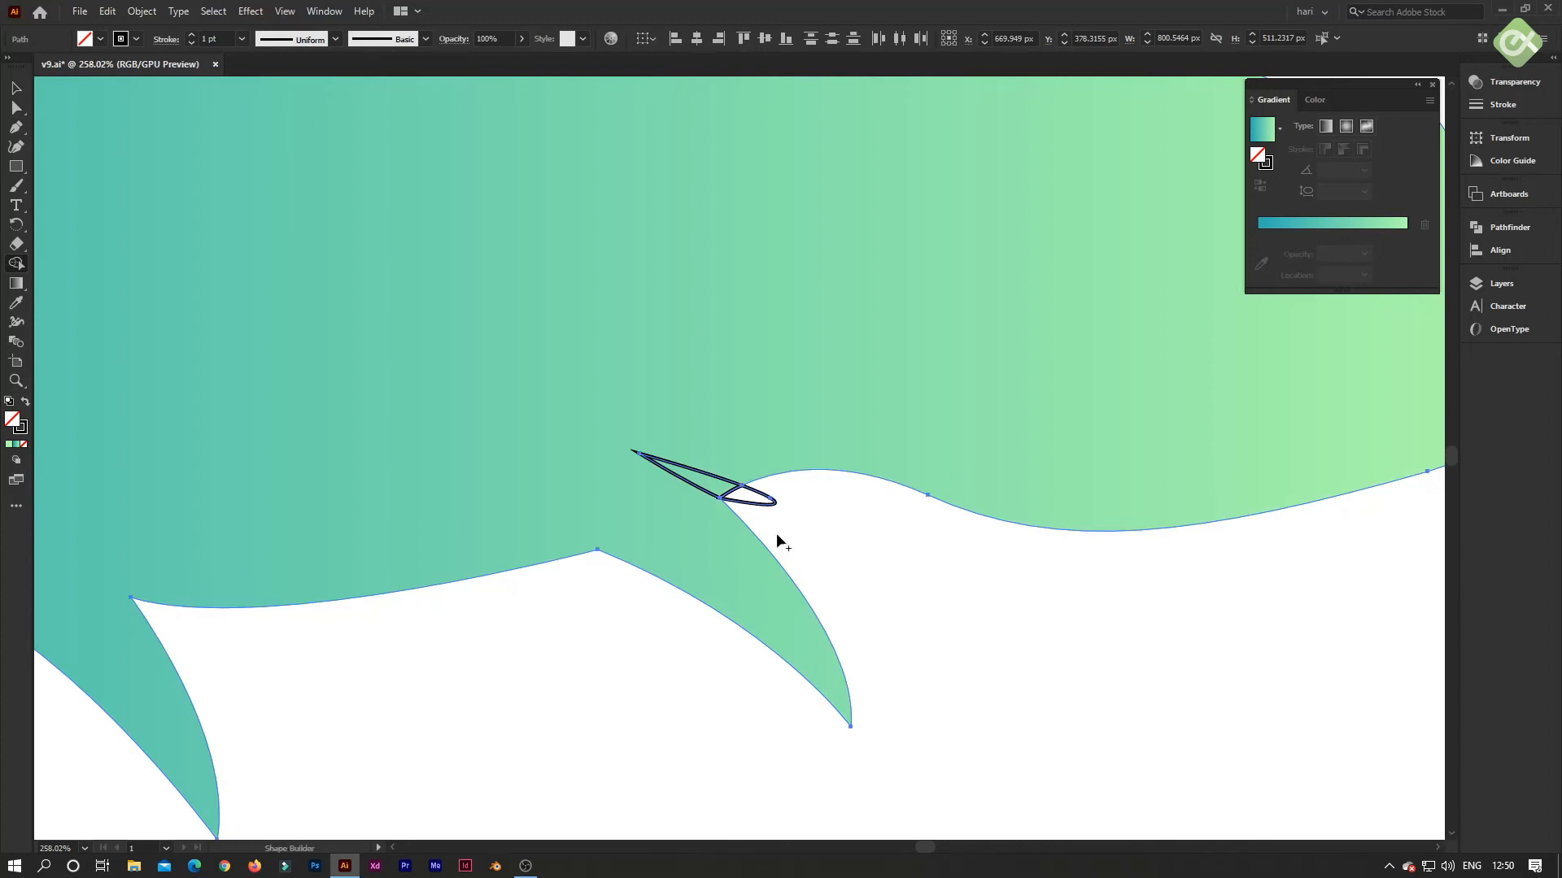
- Delete the wedge piece that sticks out beyond the body's edge
click(16, 88)
click(881, 593)
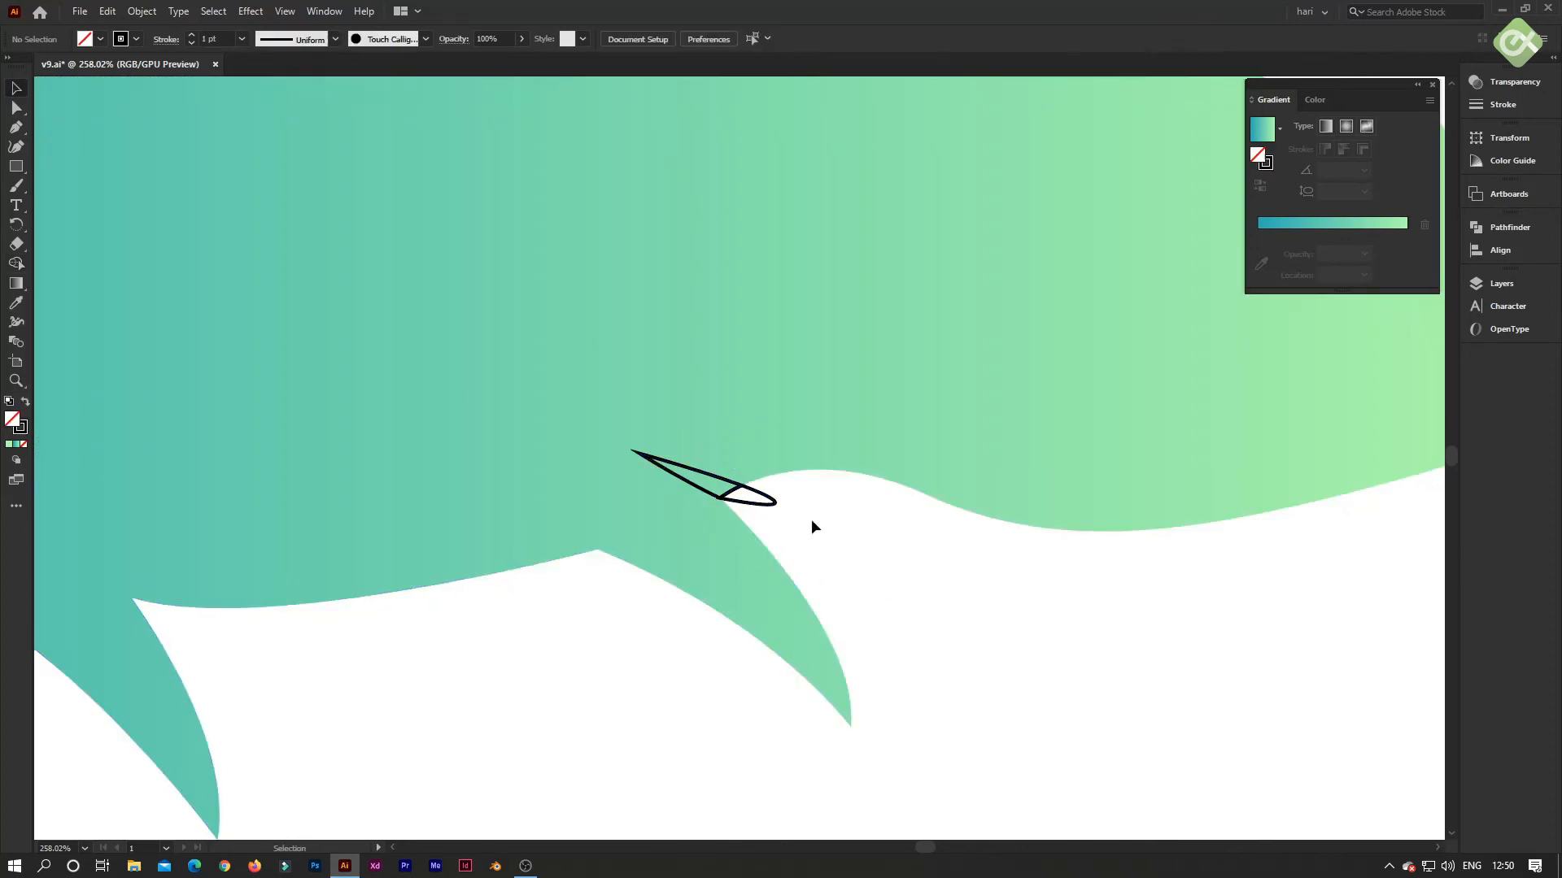
click(775, 504)
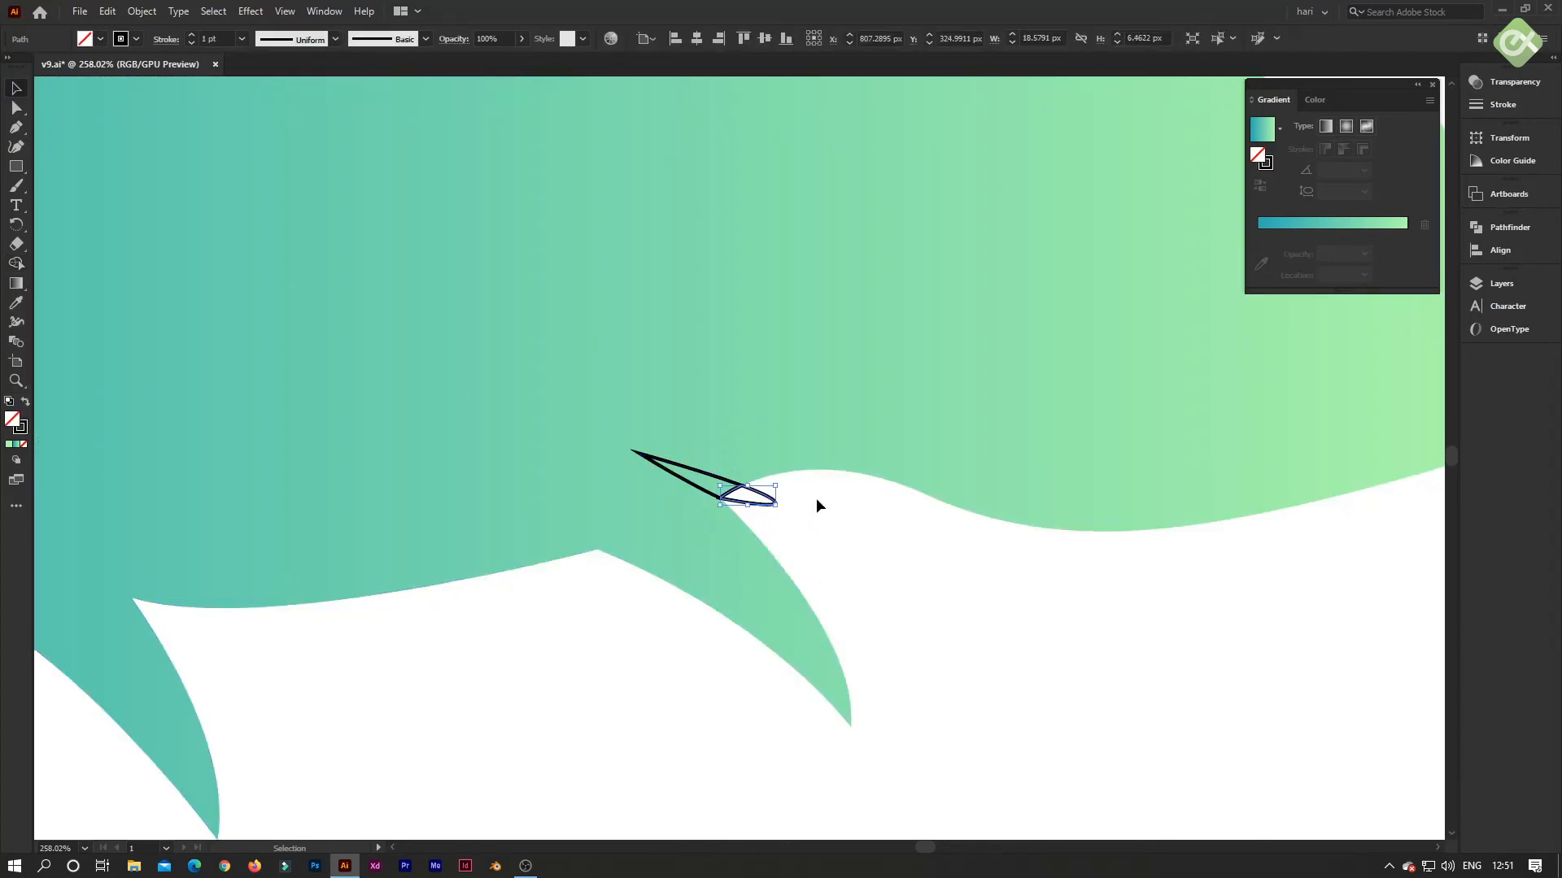
key(Delete)
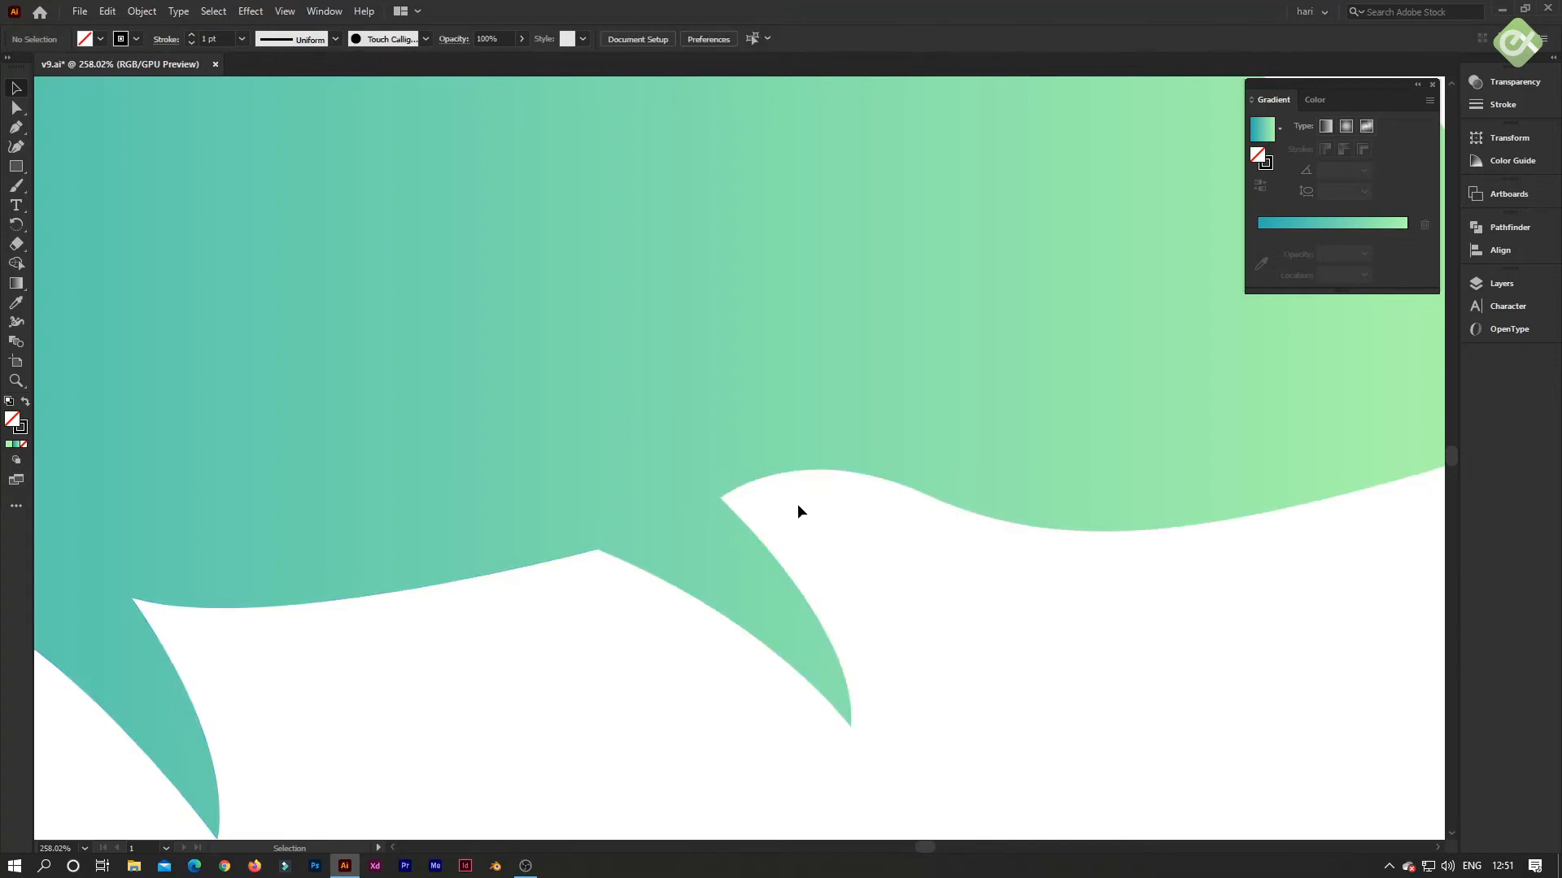
- Try to process the remaining wedge piece inside the body with Shape Builder
click(740, 490)
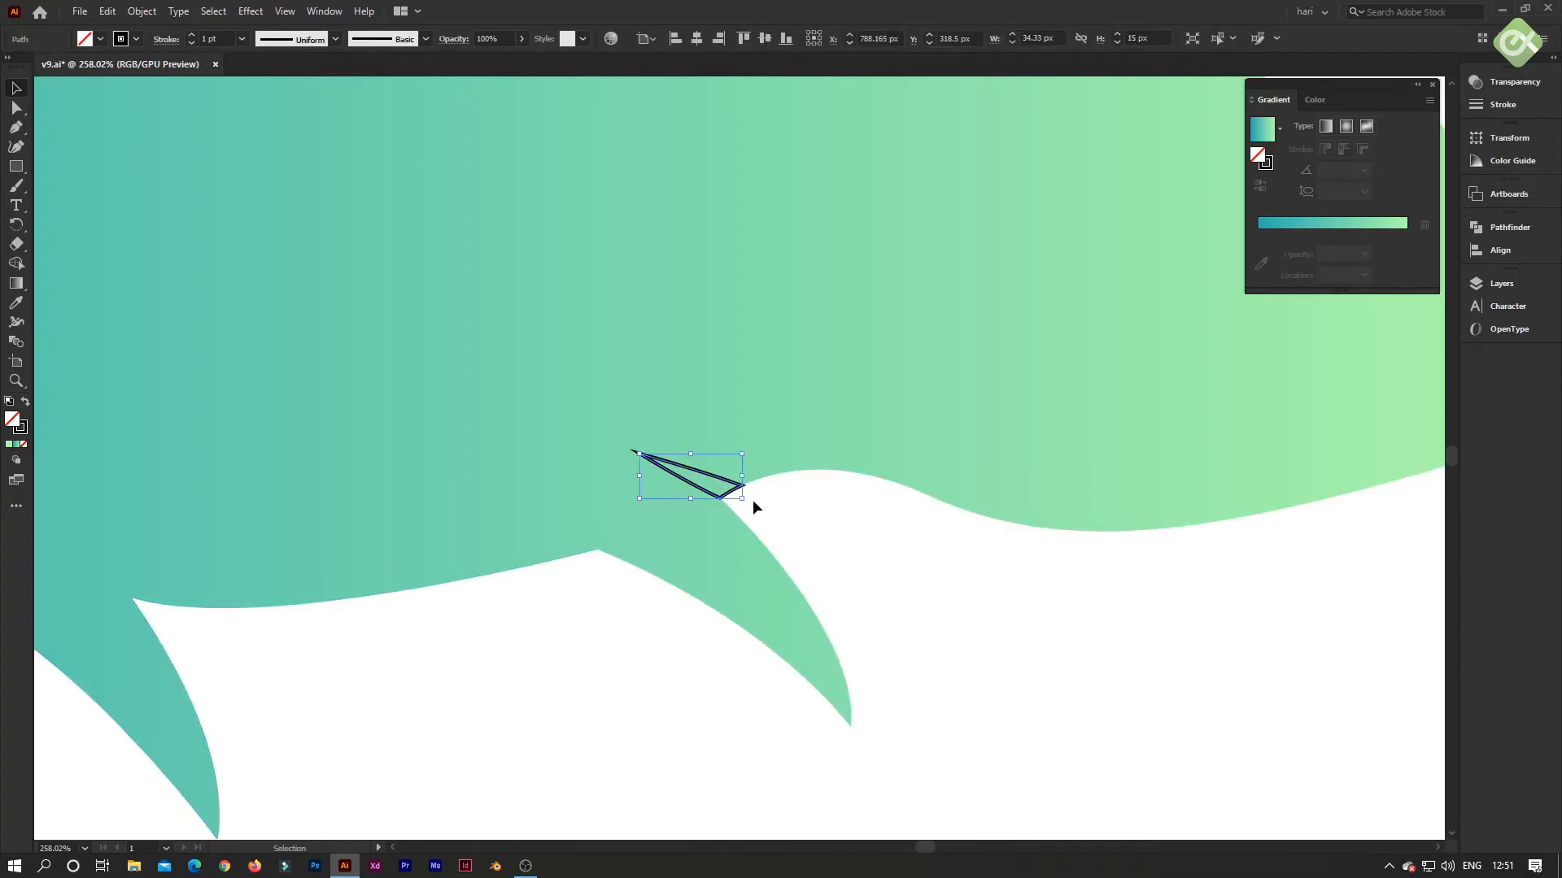
click(16, 263)
click(713, 472)
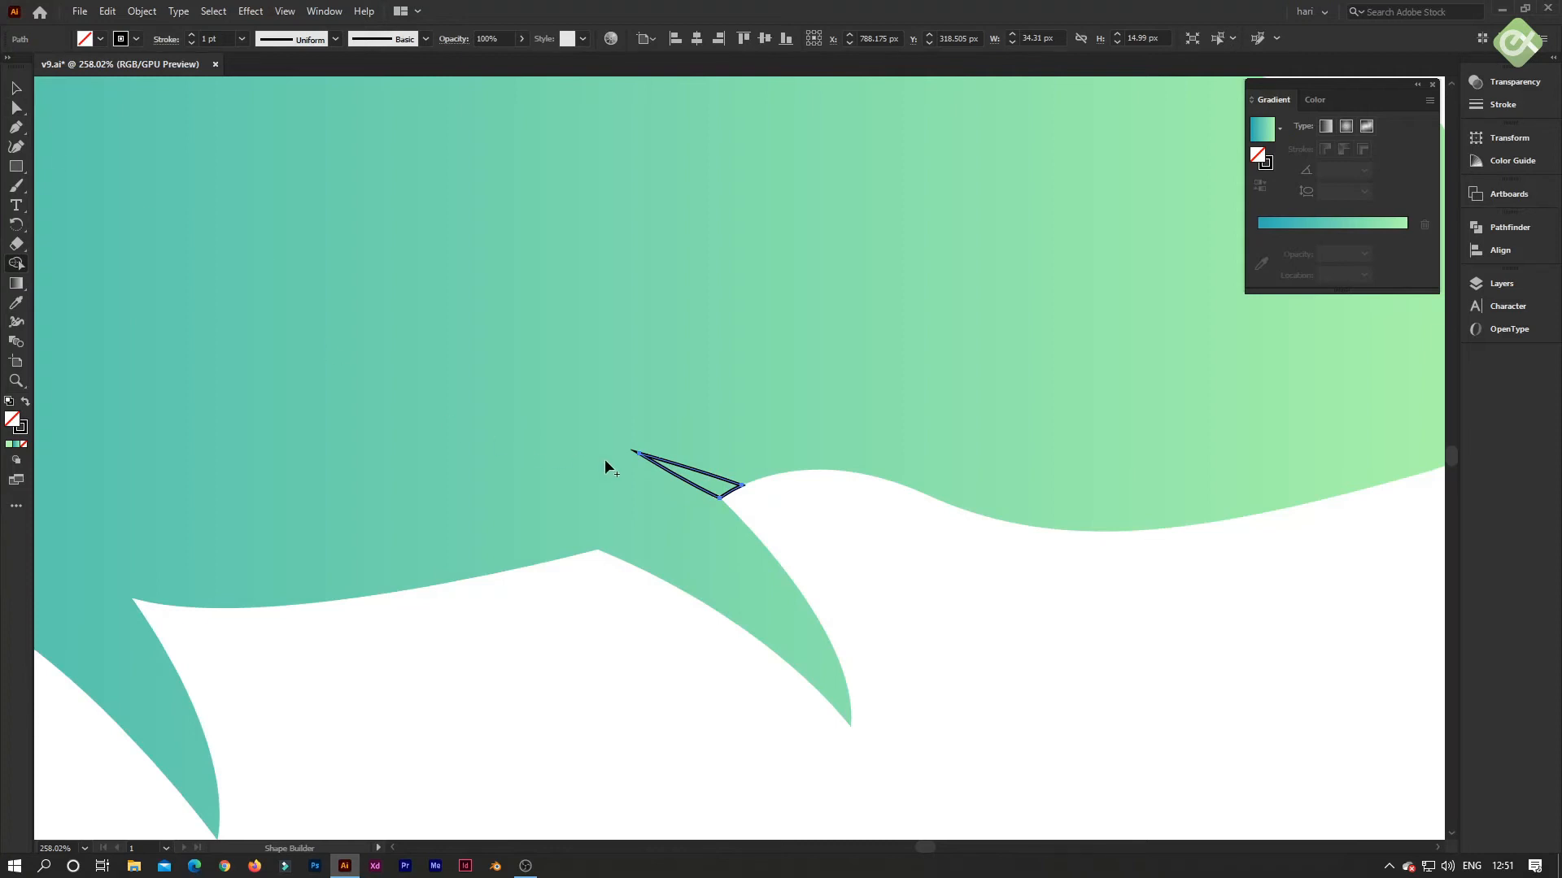
click(17, 90)
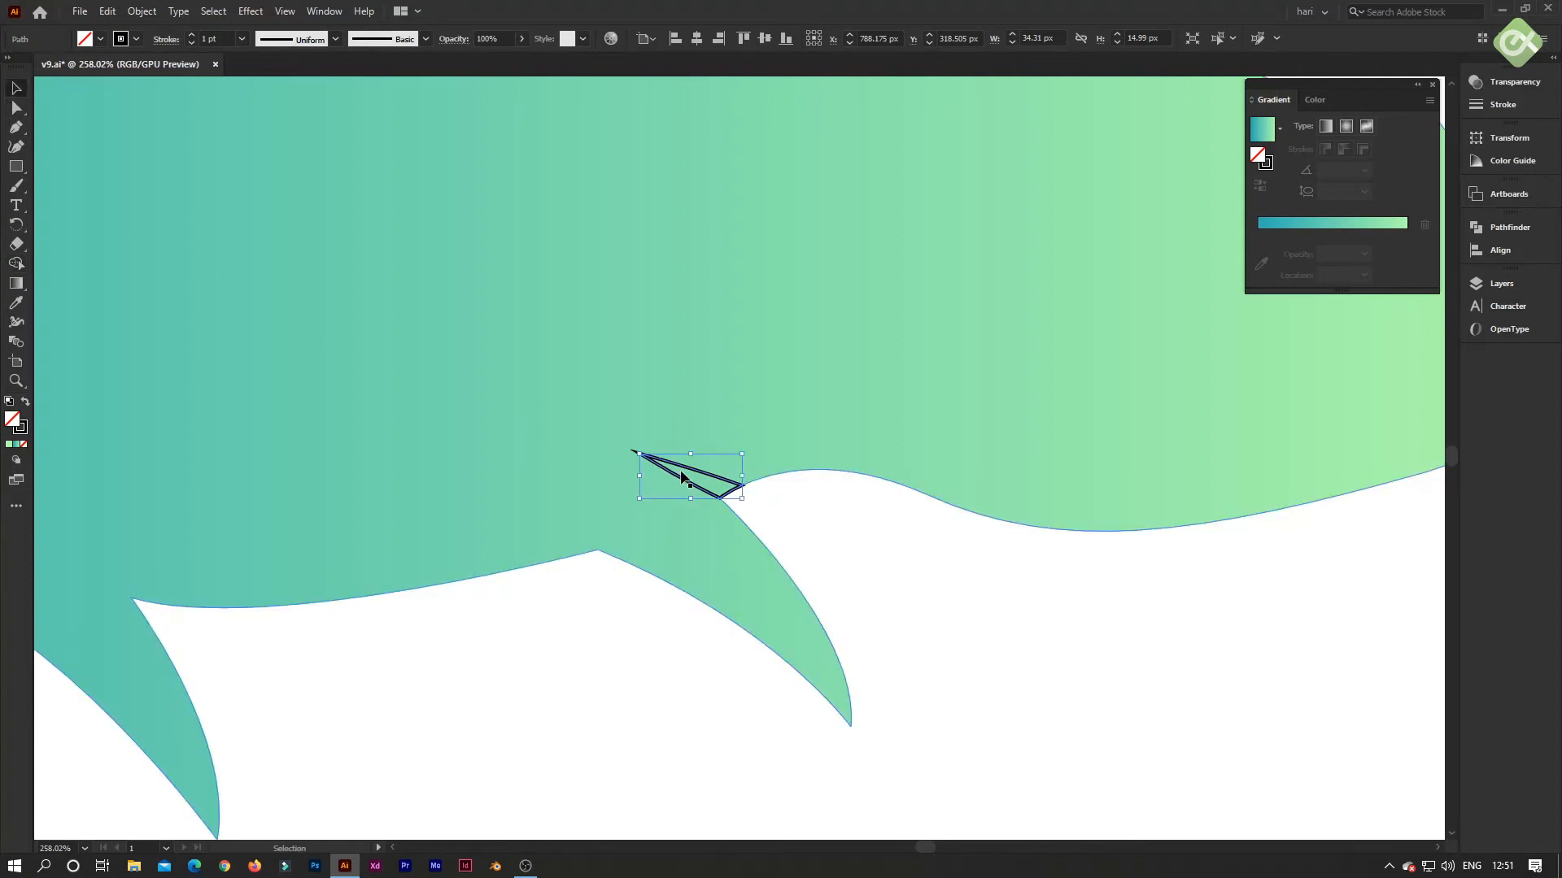
click(705, 493)
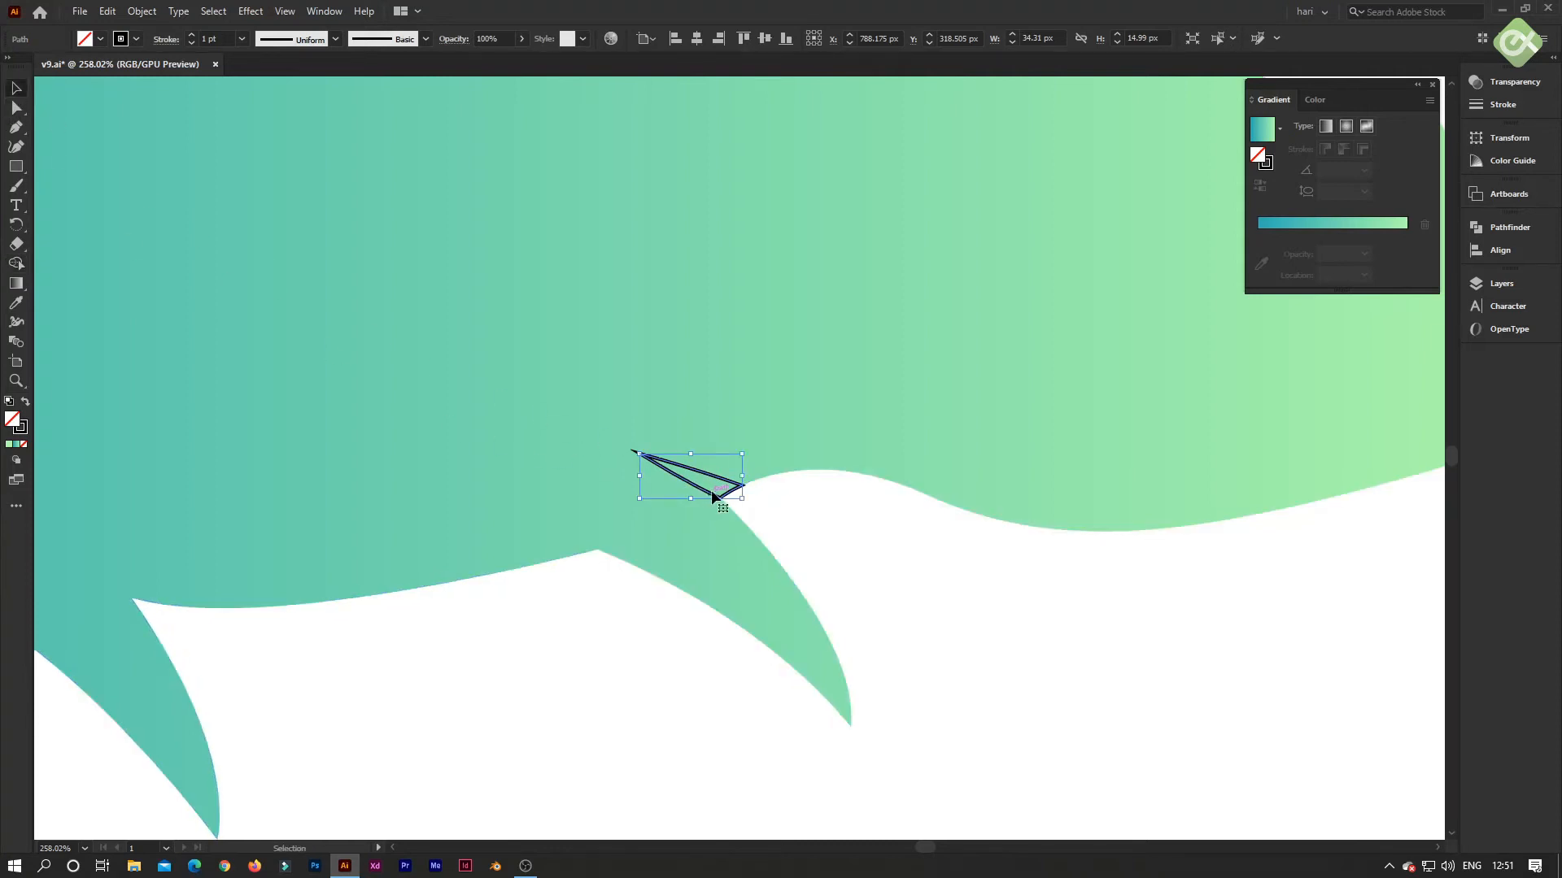
drag(711, 486, 798, 505)
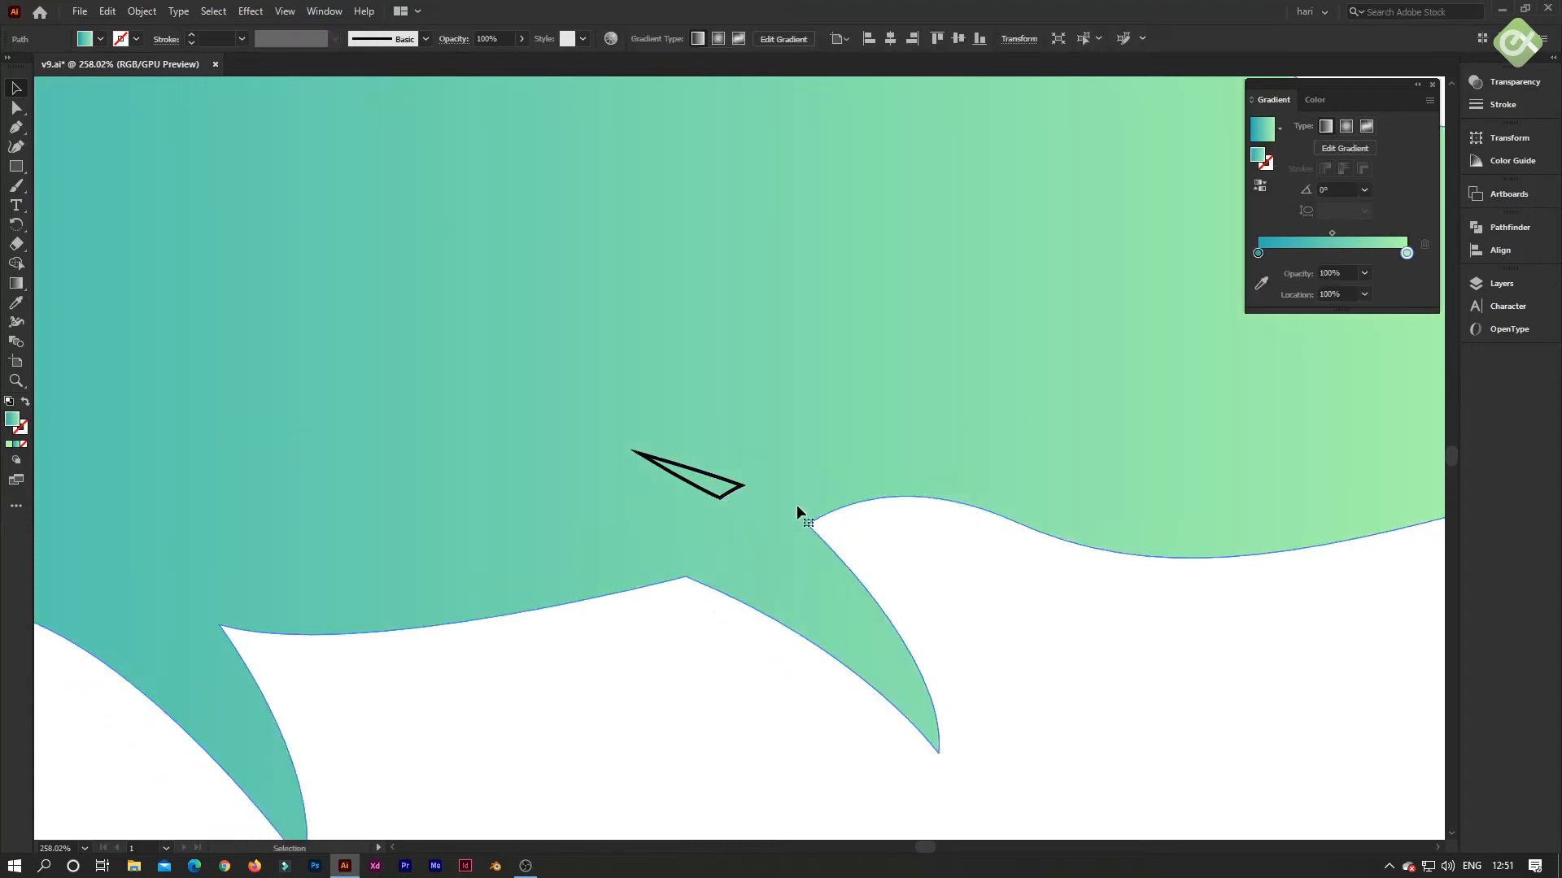
key(ctrl+z)
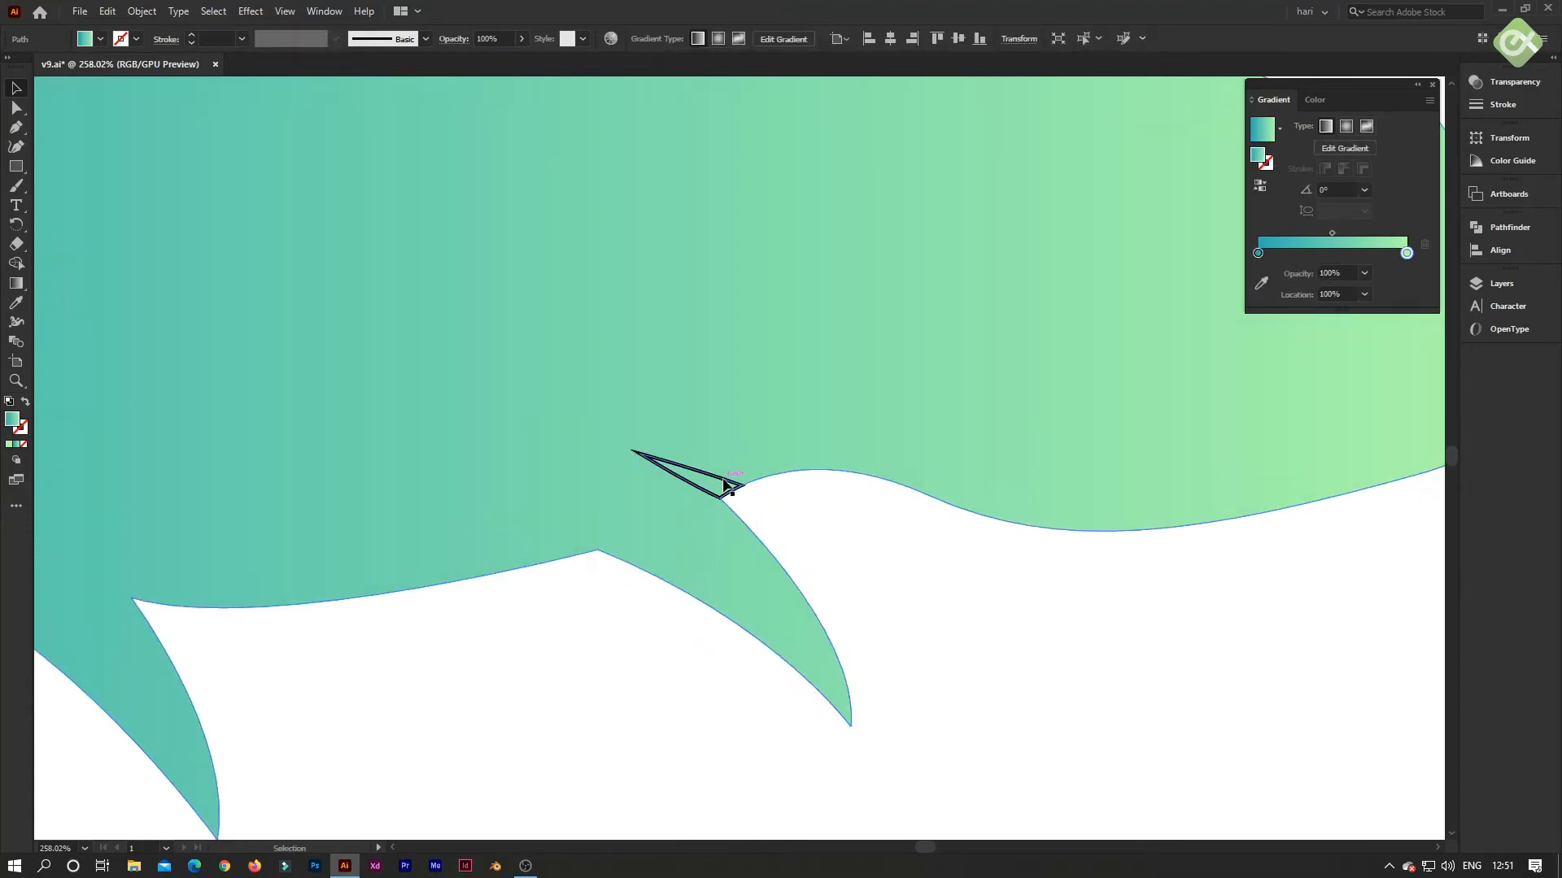
- Select the body and the narrow wedge, and subtract the wedge's area from the body with Shape Builder
click(724, 485)
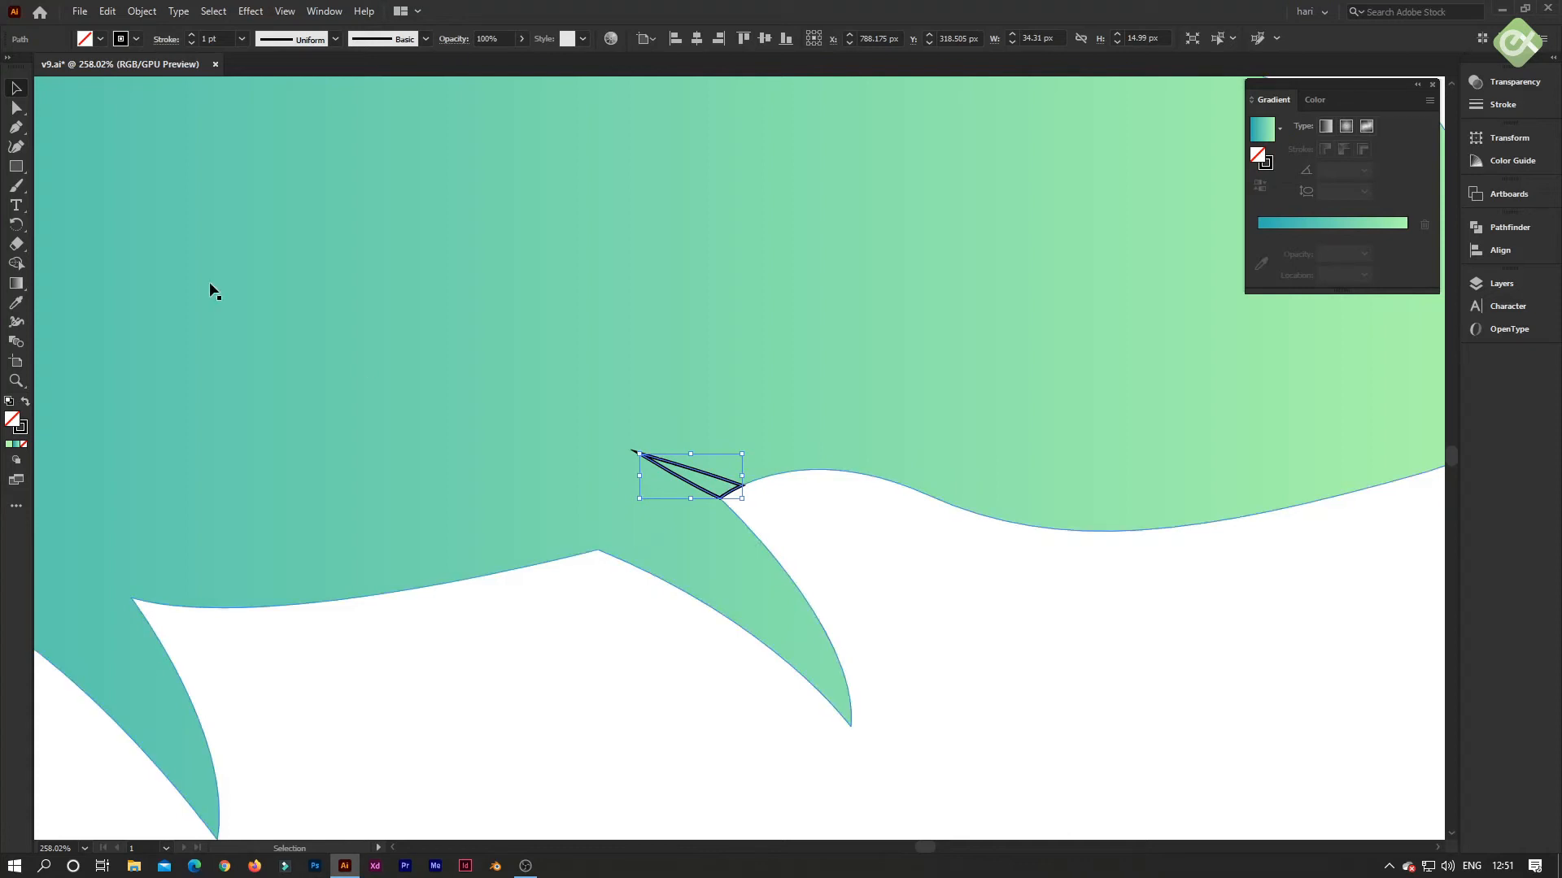
drag(877, 528, 478, 375)
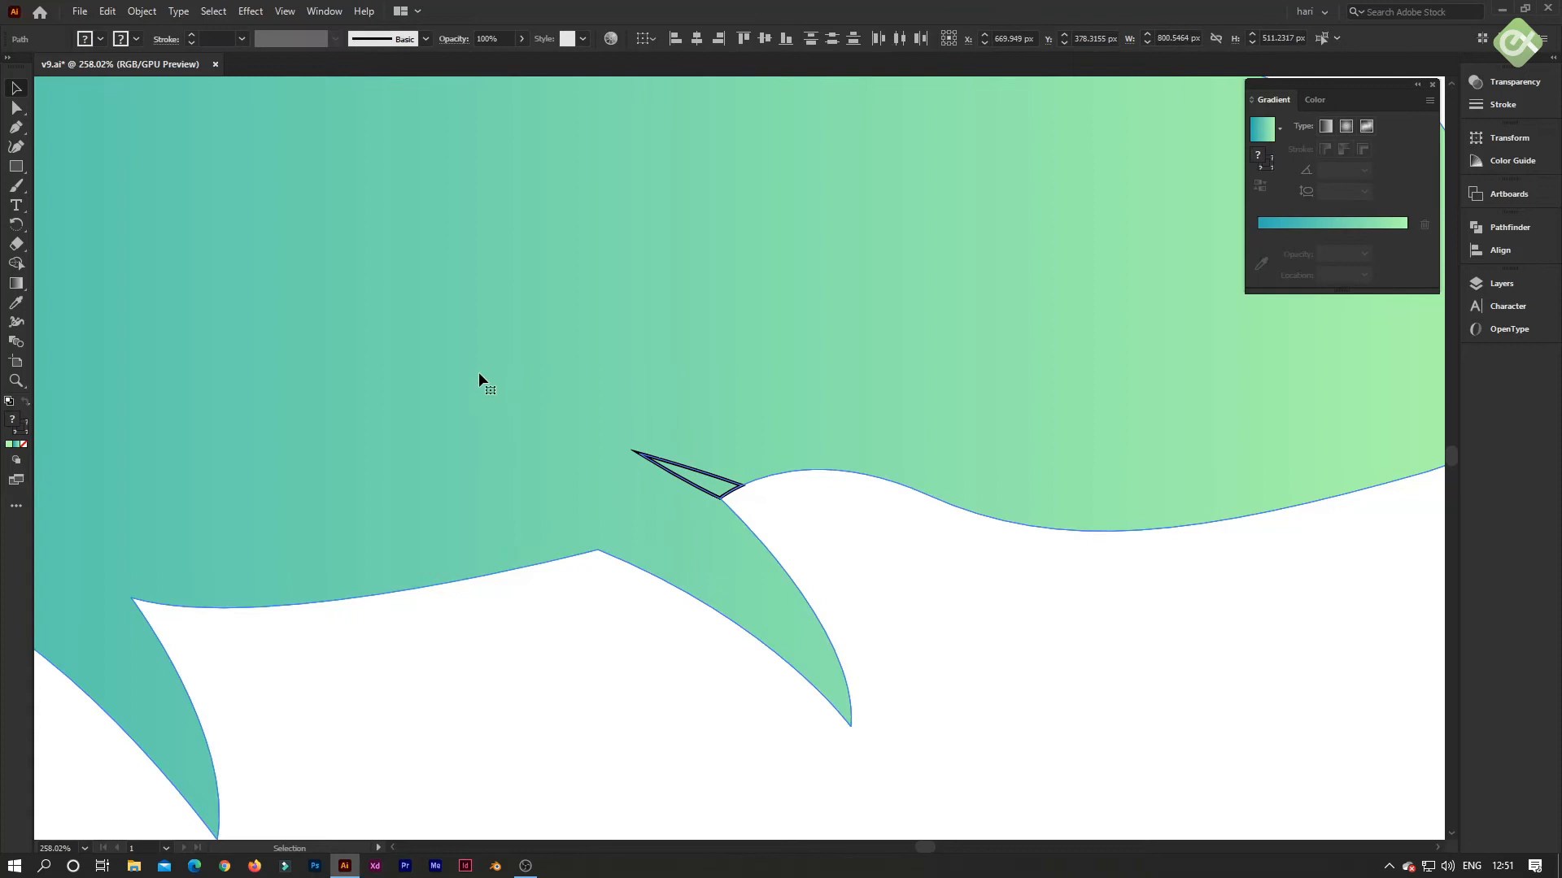
click(16, 263)
alt+click(716, 486)
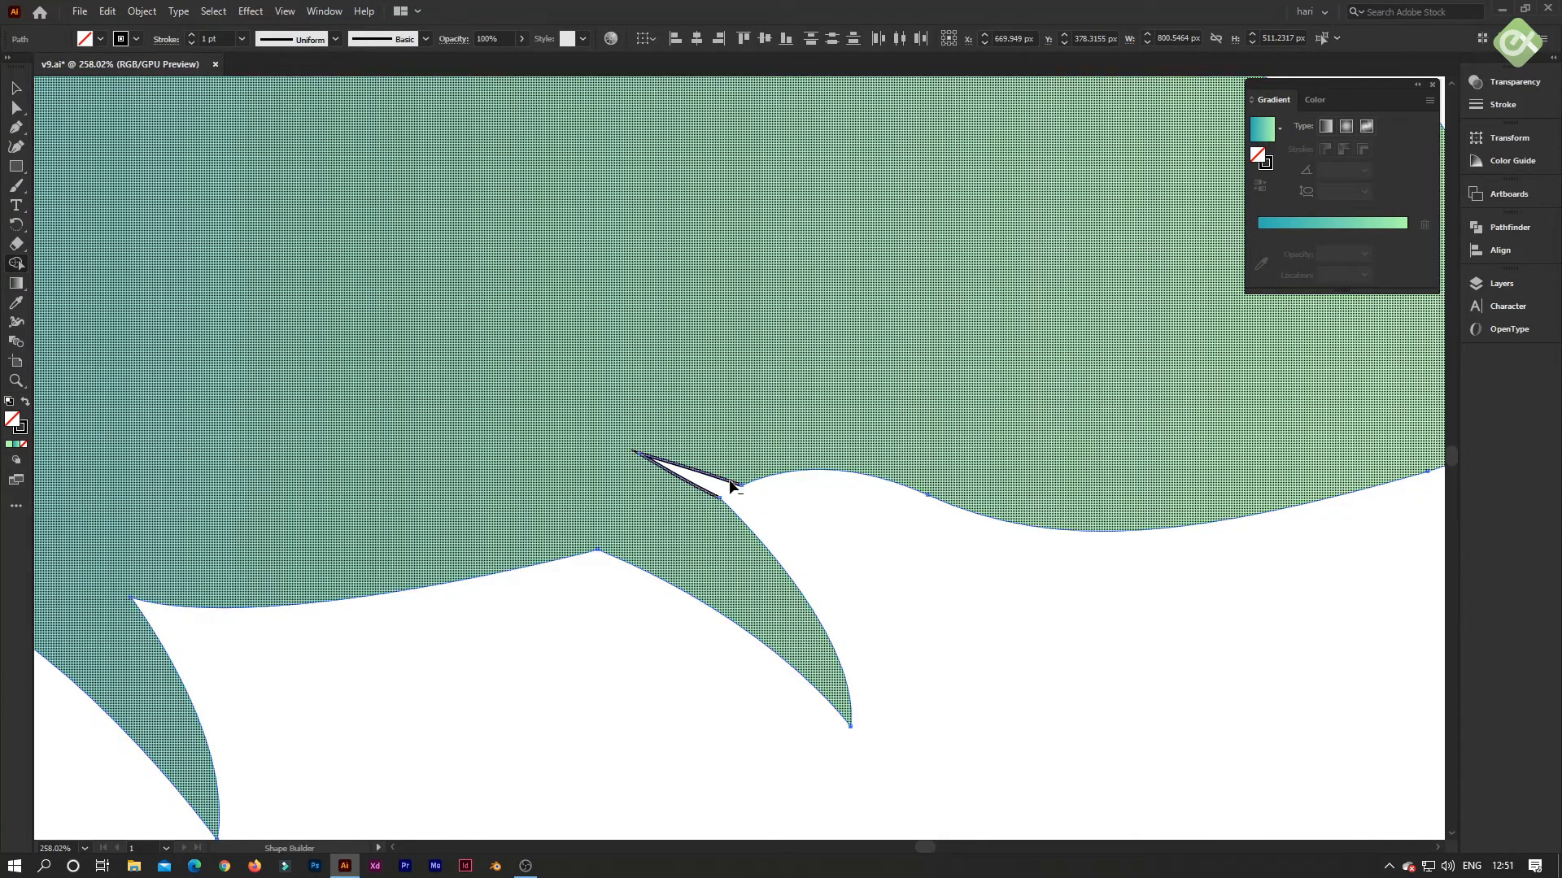
click(727, 491)
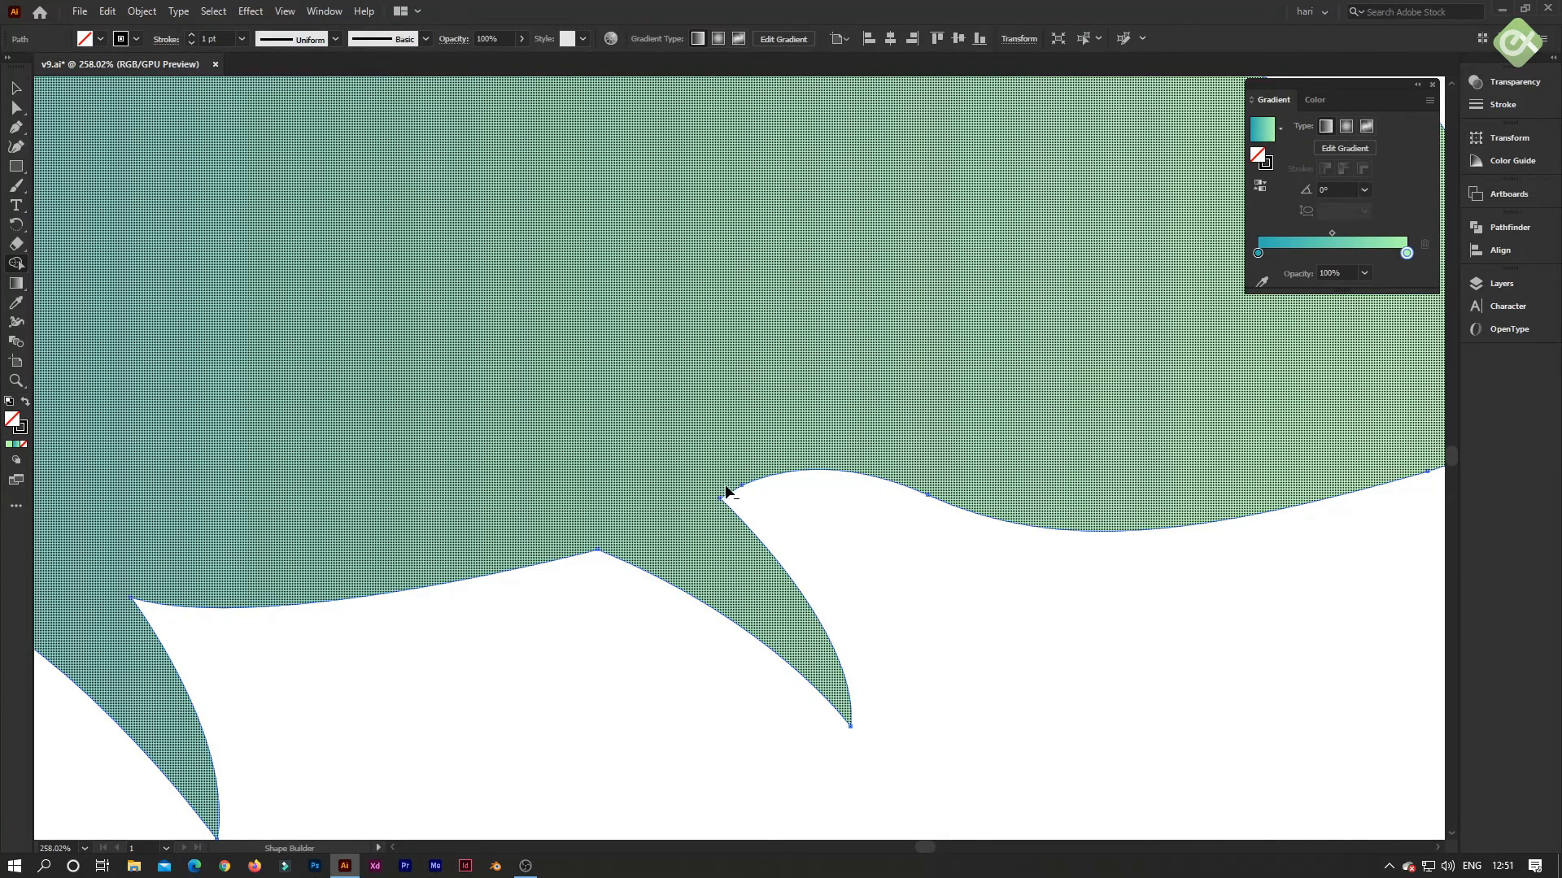
key(ctrl+z)
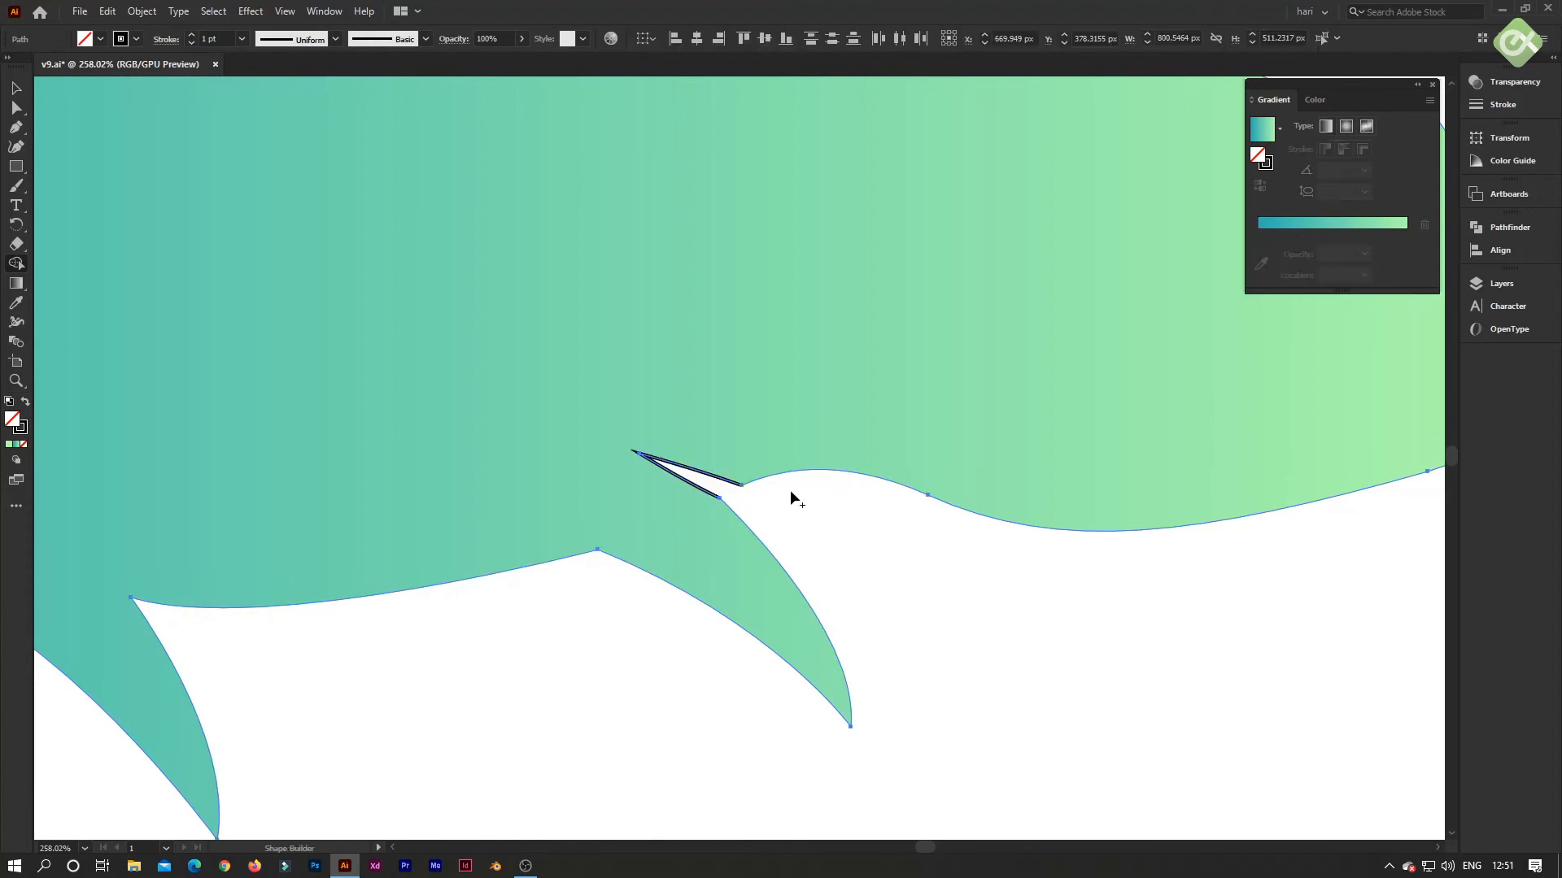
- Move the leftover wedge outline out of the notch and delete it
click(17, 88)
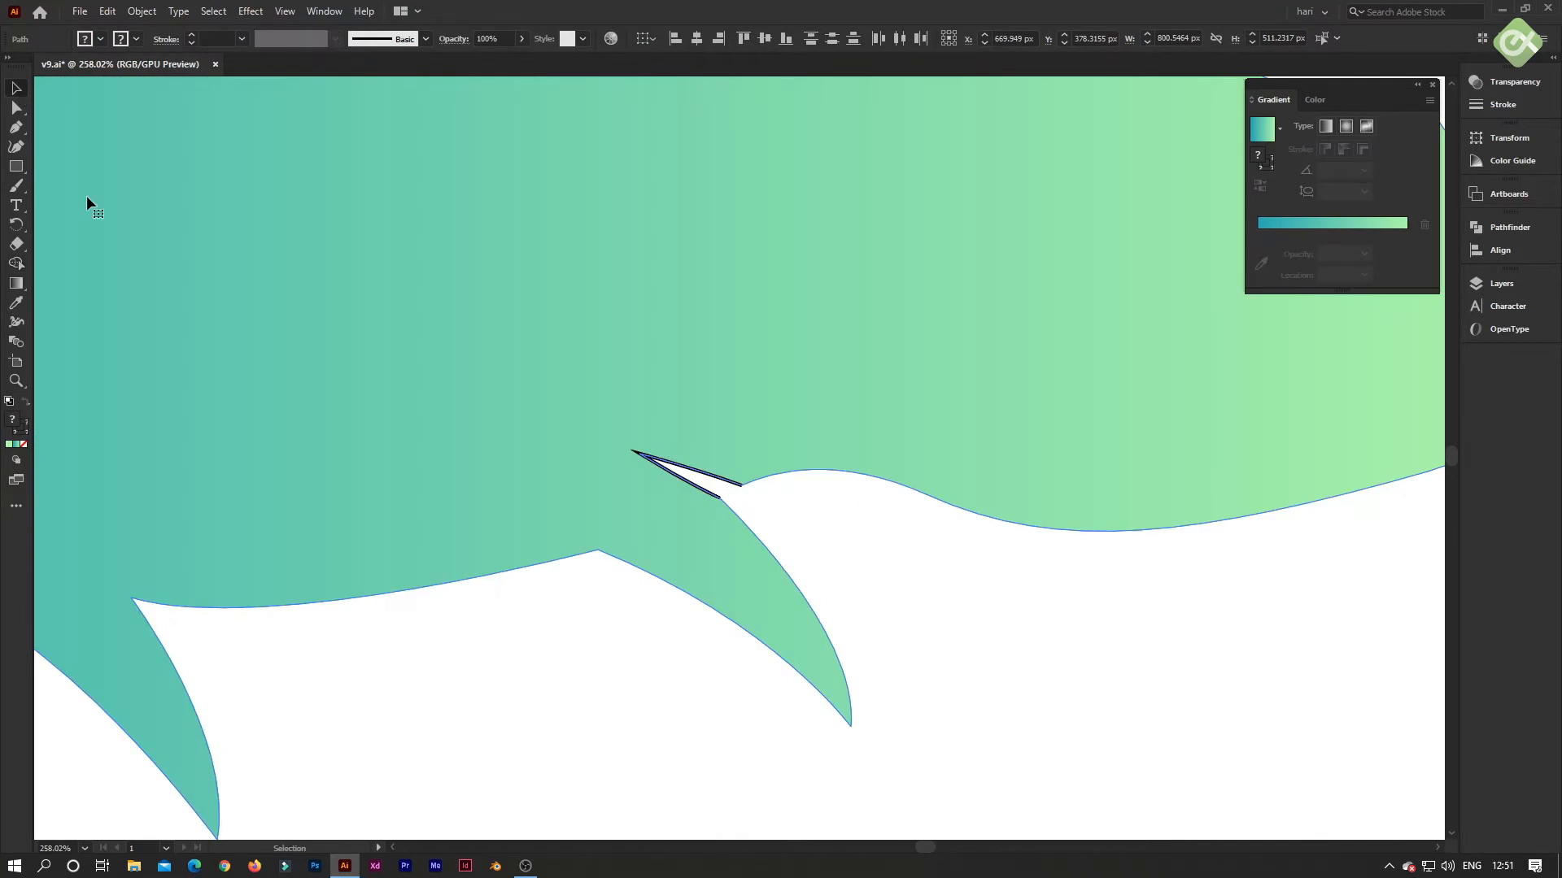
click(623, 687)
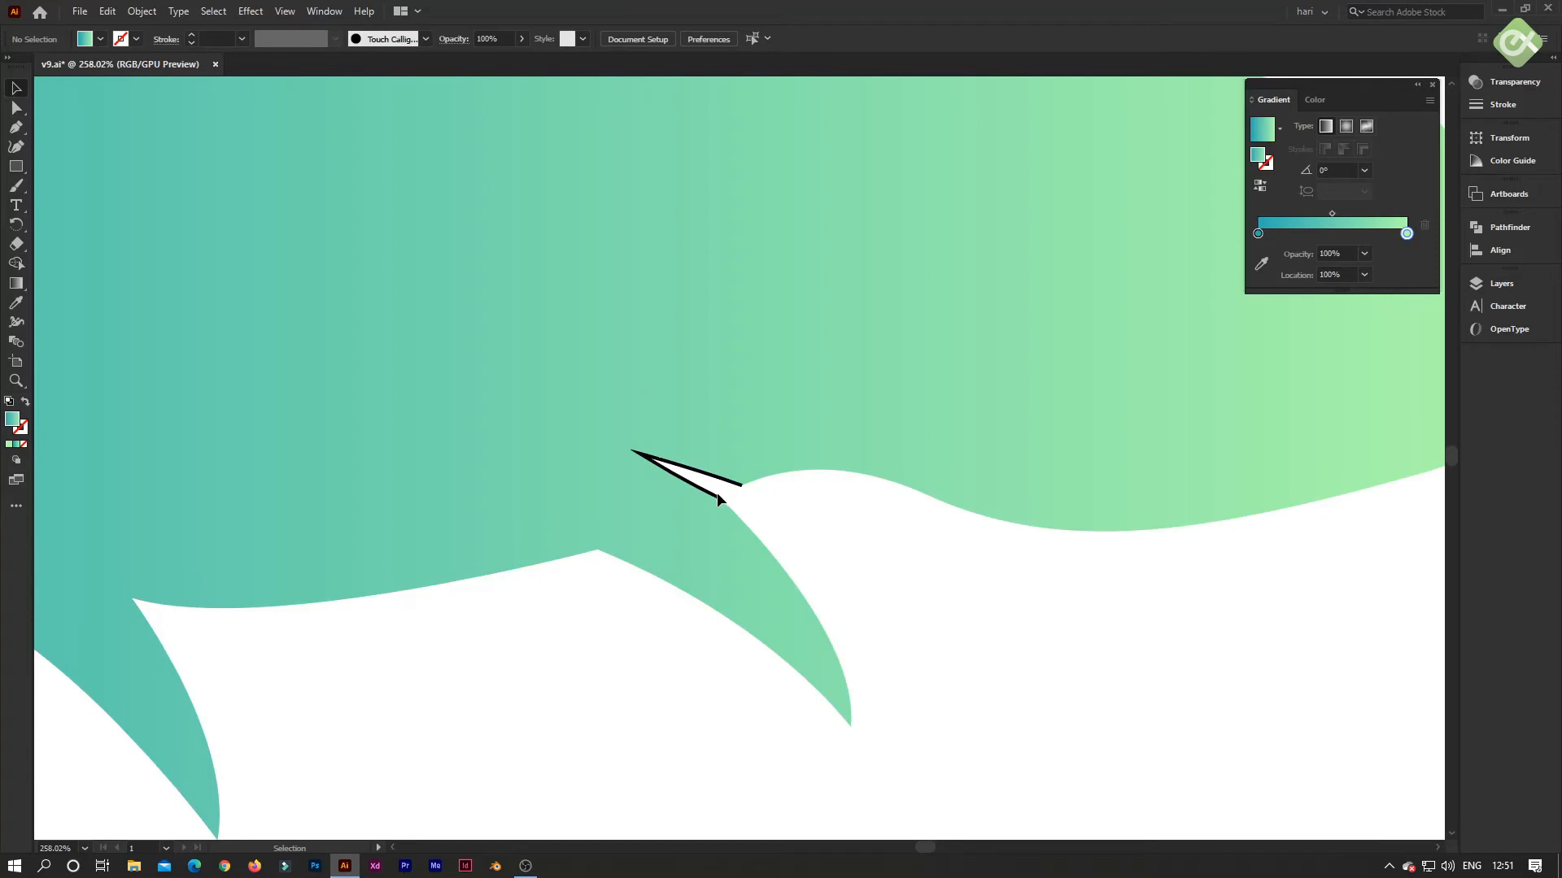
drag(715, 493, 929, 616)
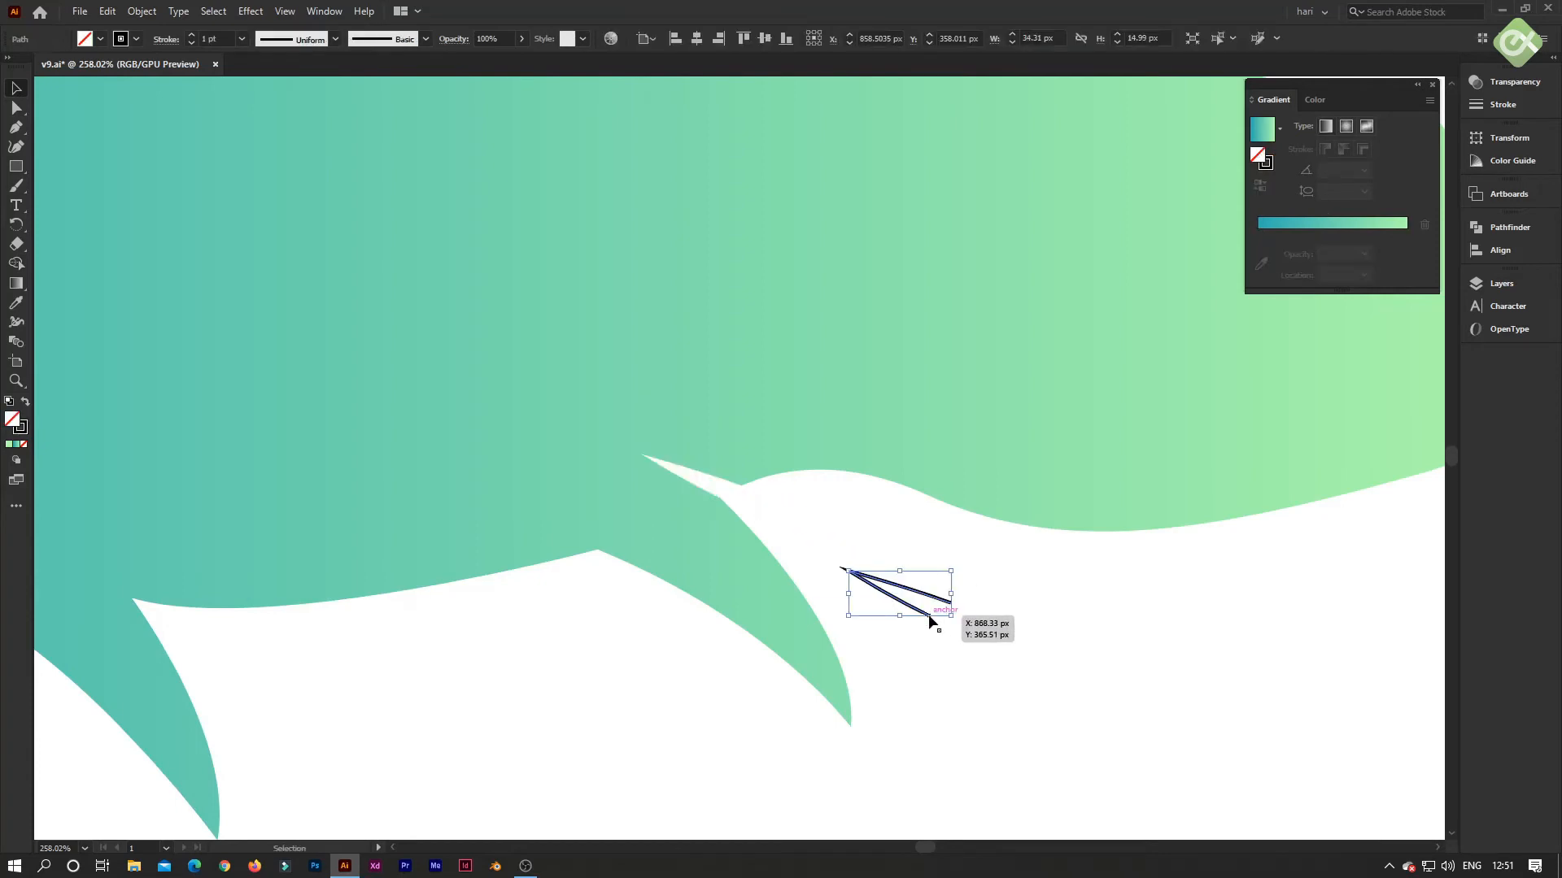
key(Delete)
- Draw a closed, curved mouth shape with the Pen tool from the snout's edge back into the cheek and out past the chin
key(z)
drag(667, 388, 493, 548)
drag(551, 397, 704, 361)
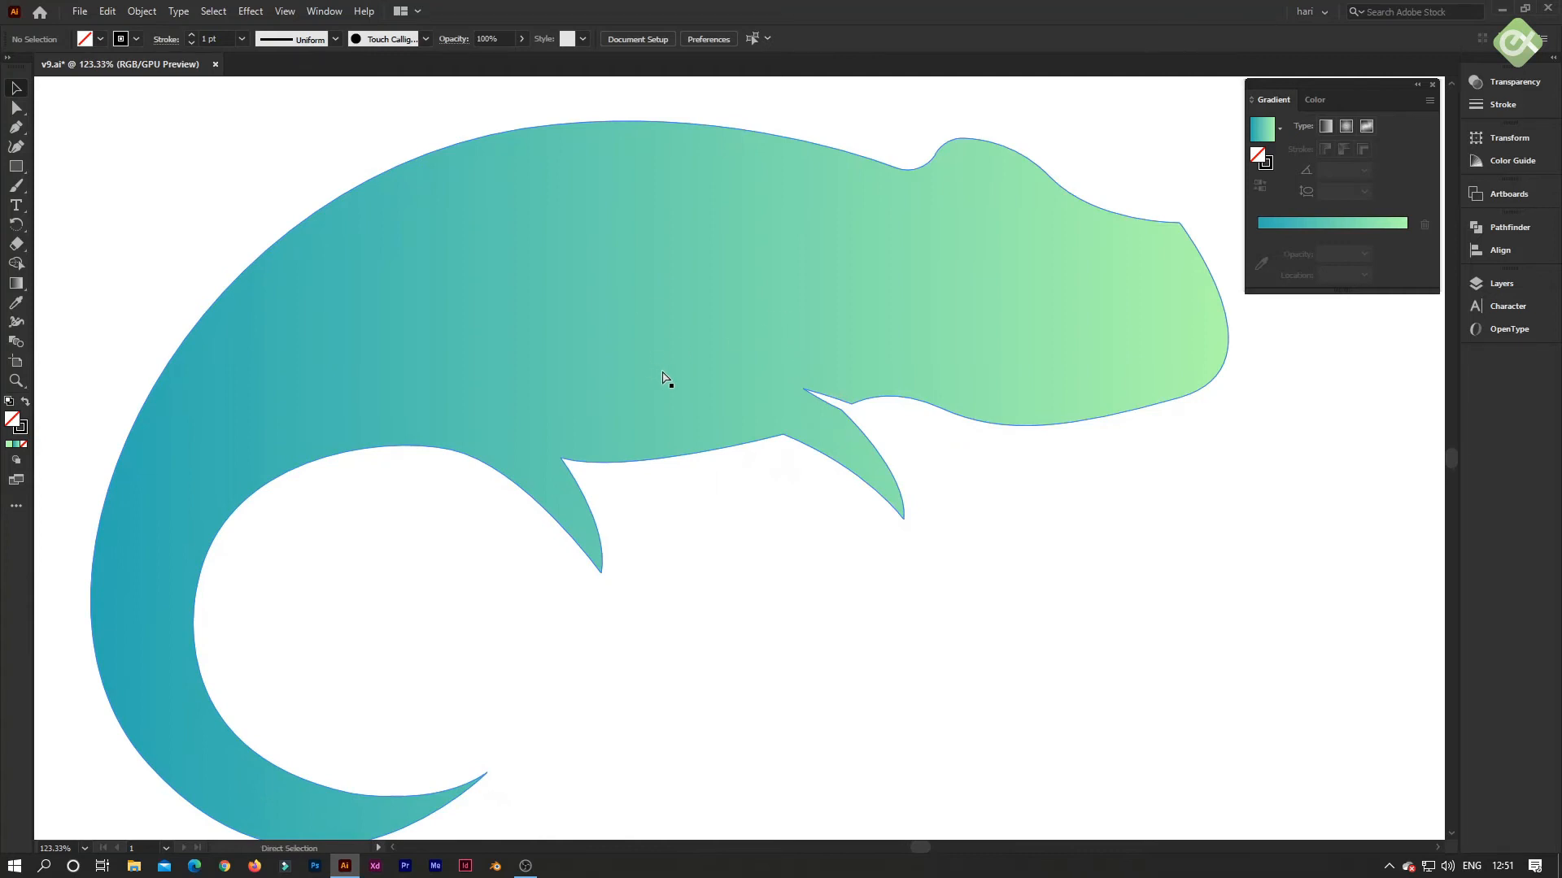
scroll(655, 370, down, 3)
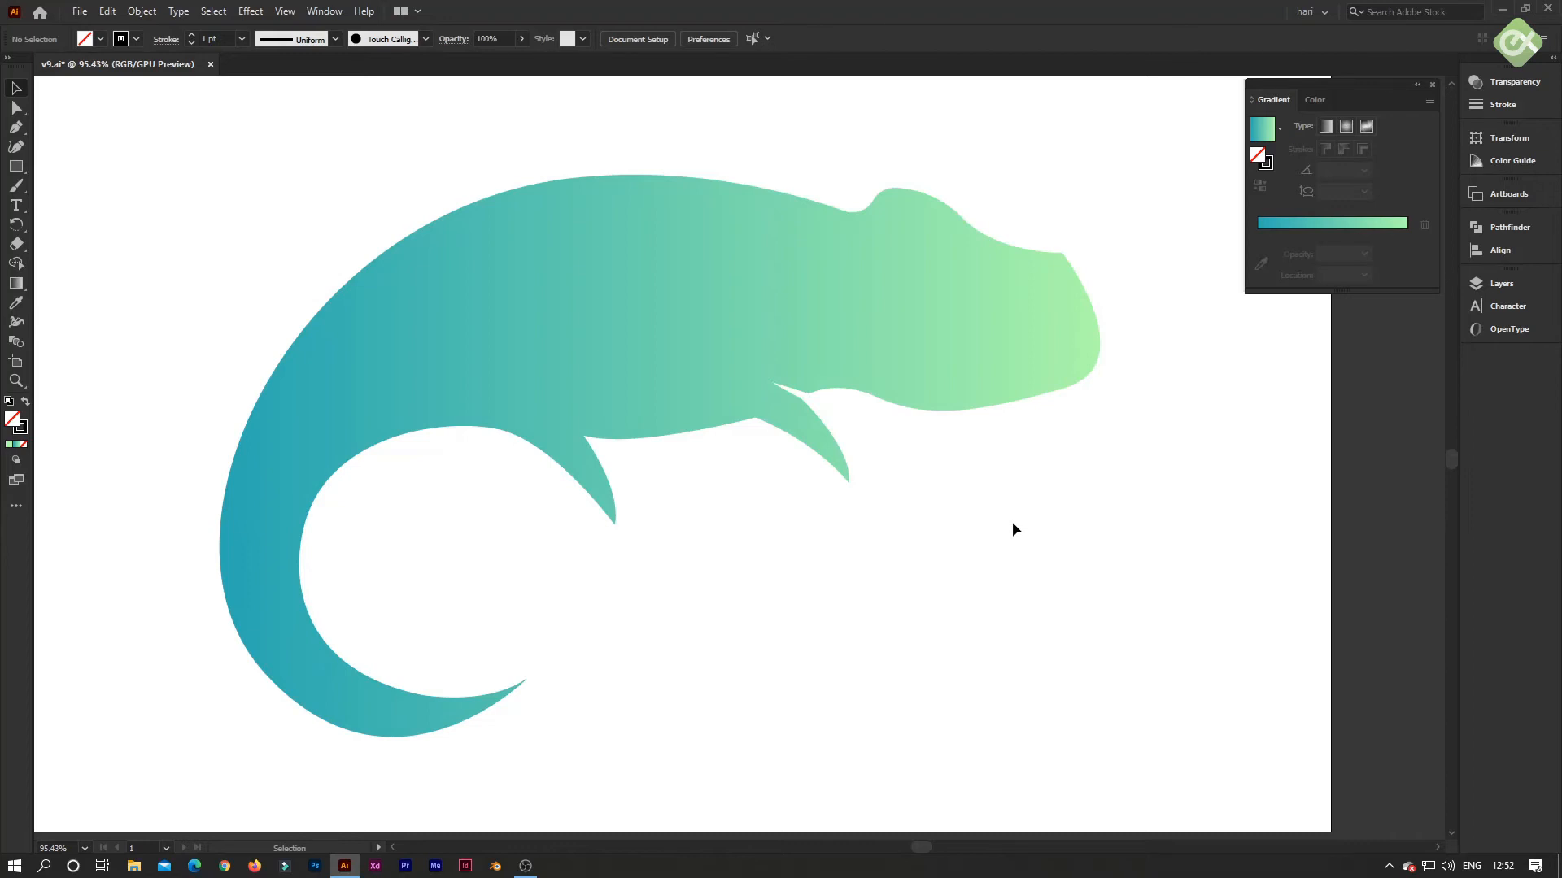
click(18, 128)
click(1099, 347)
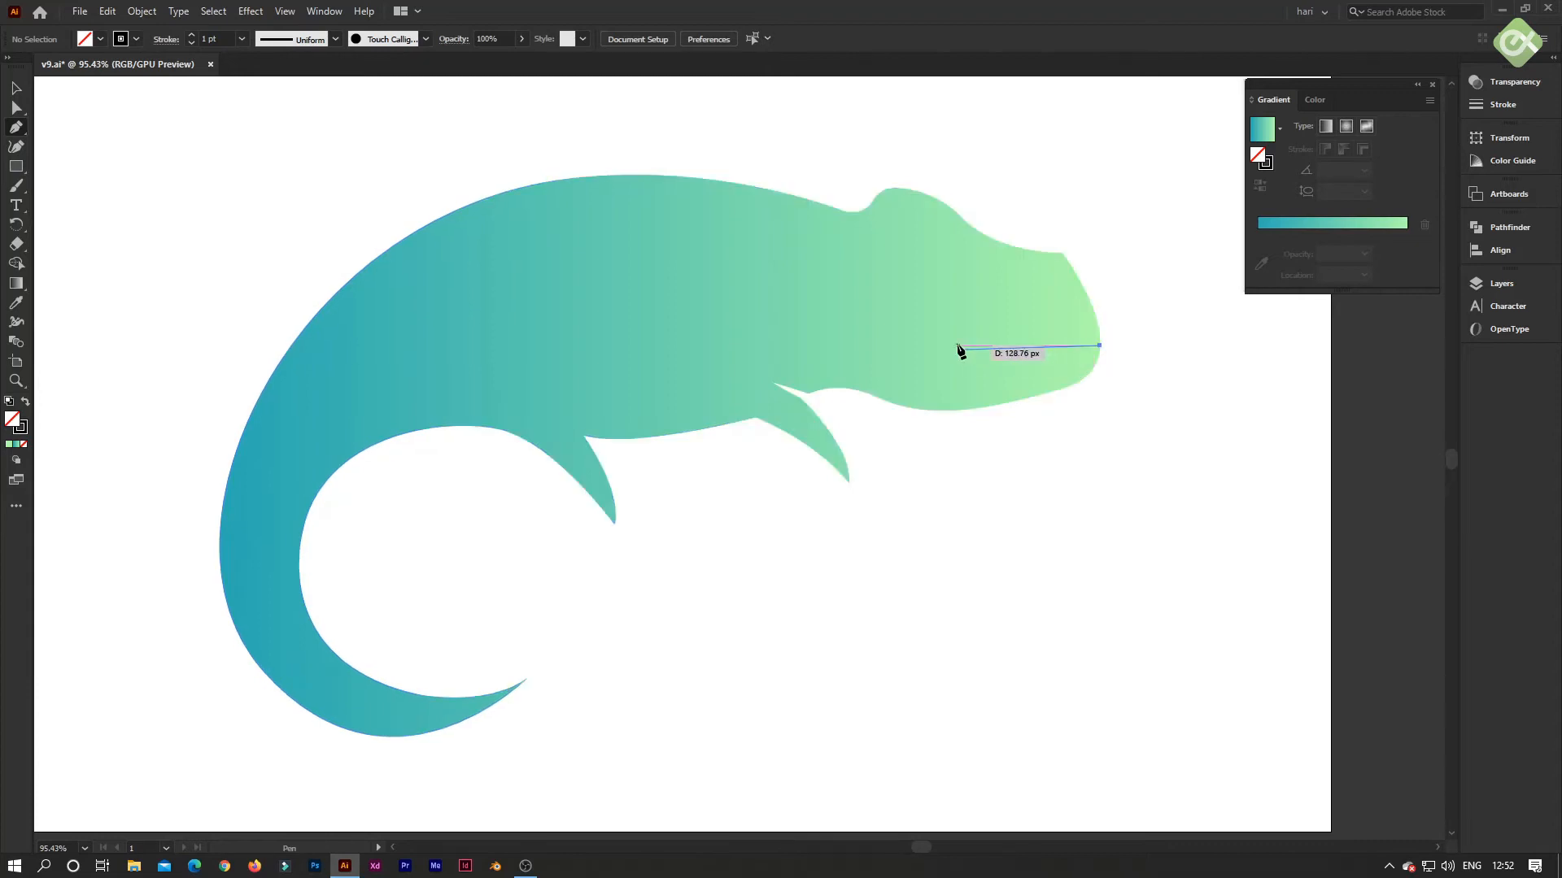
drag(970, 343, 933, 325)
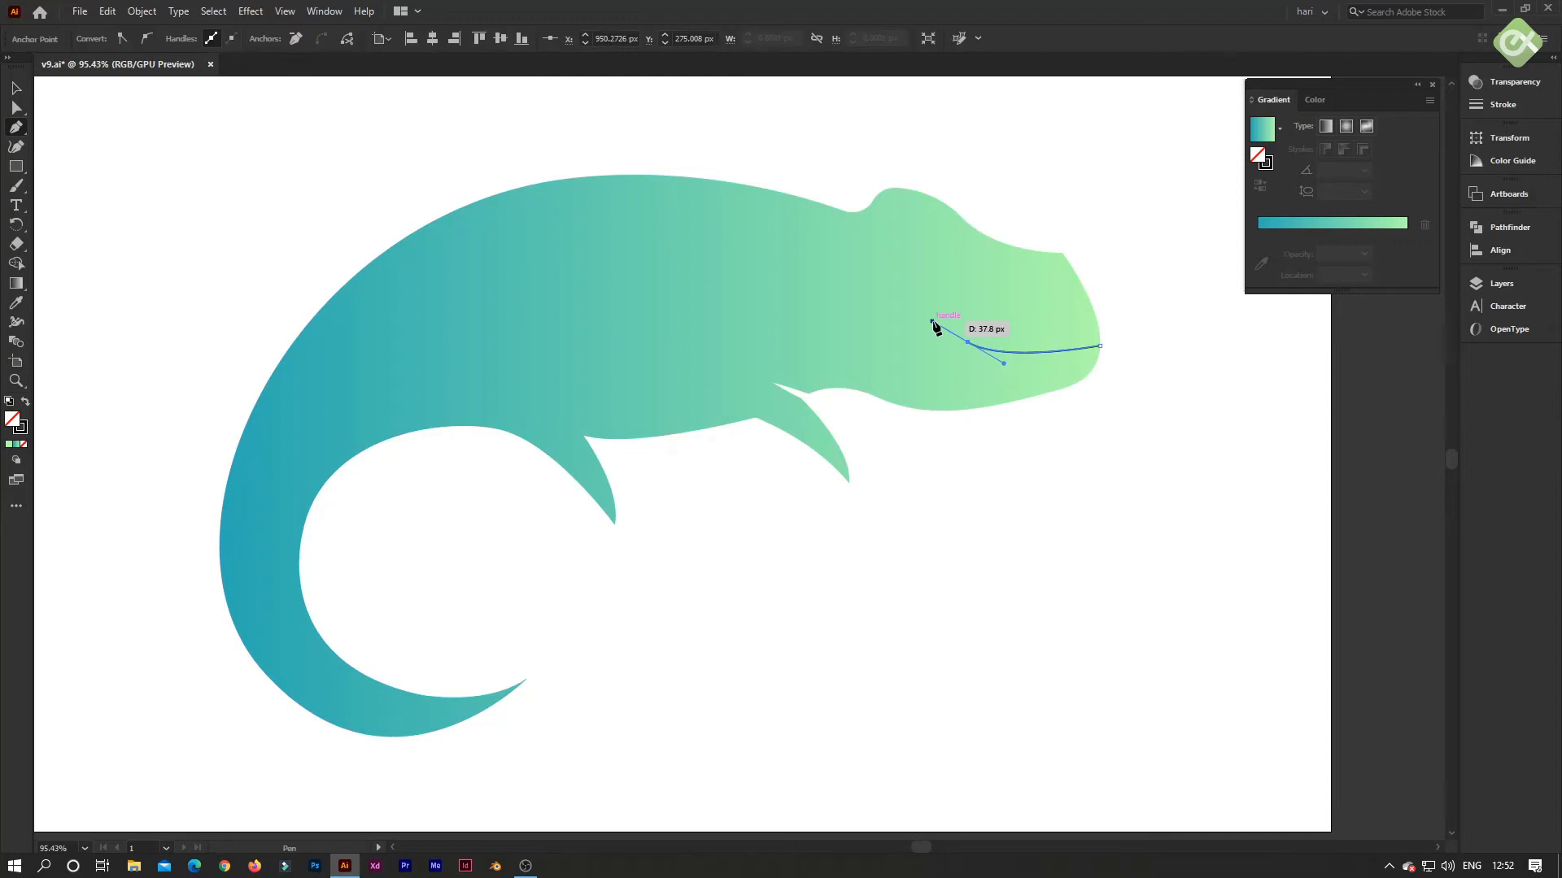
key(ctrl+z)
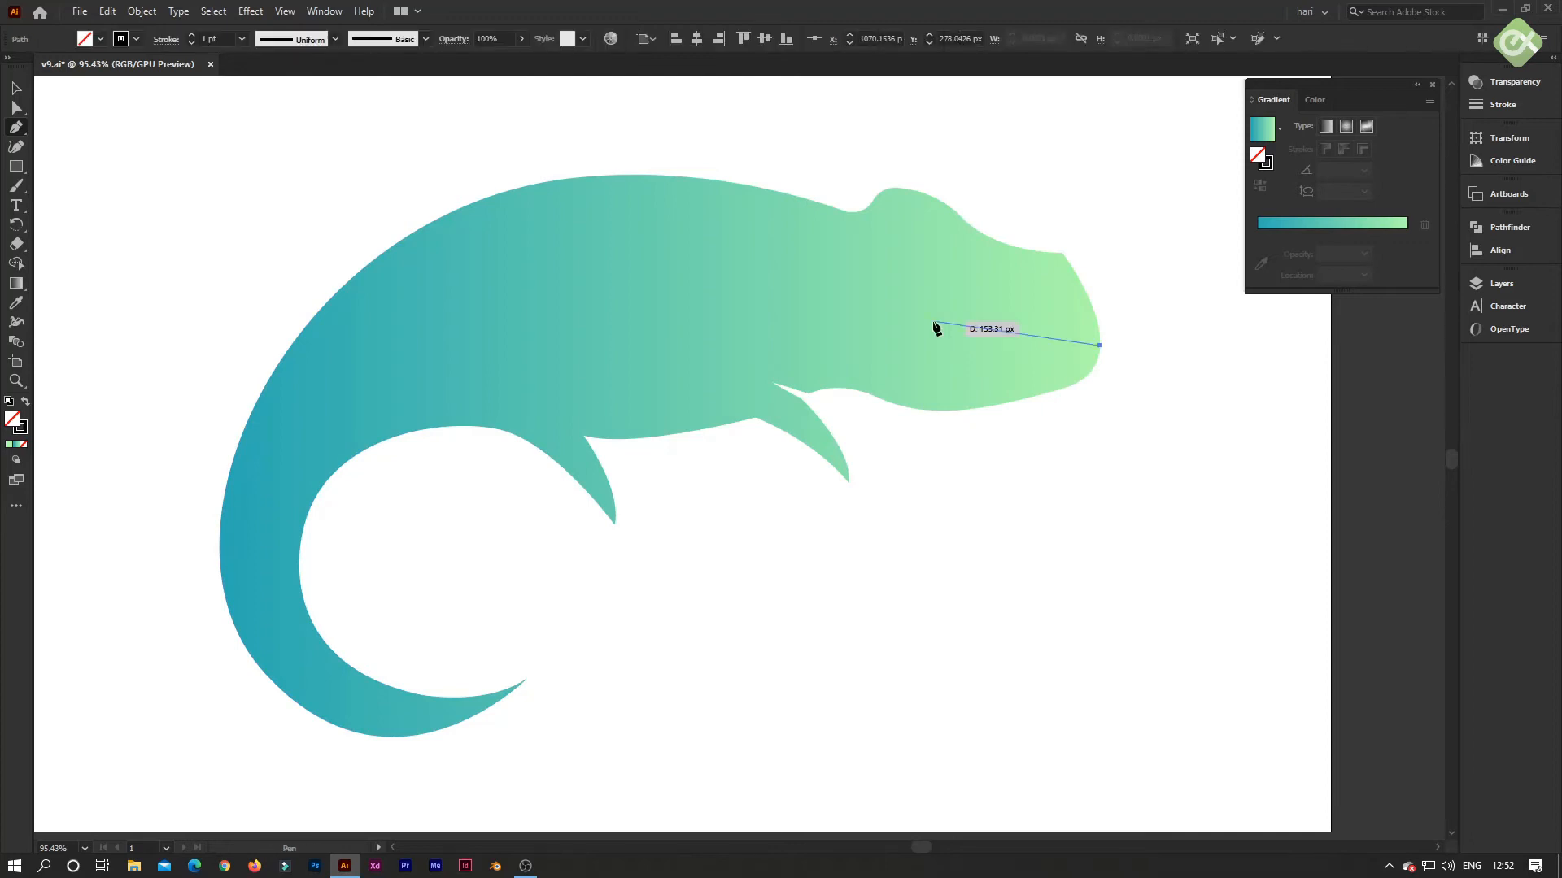
drag(939, 333, 1199, 374)
key(ctrl+z)
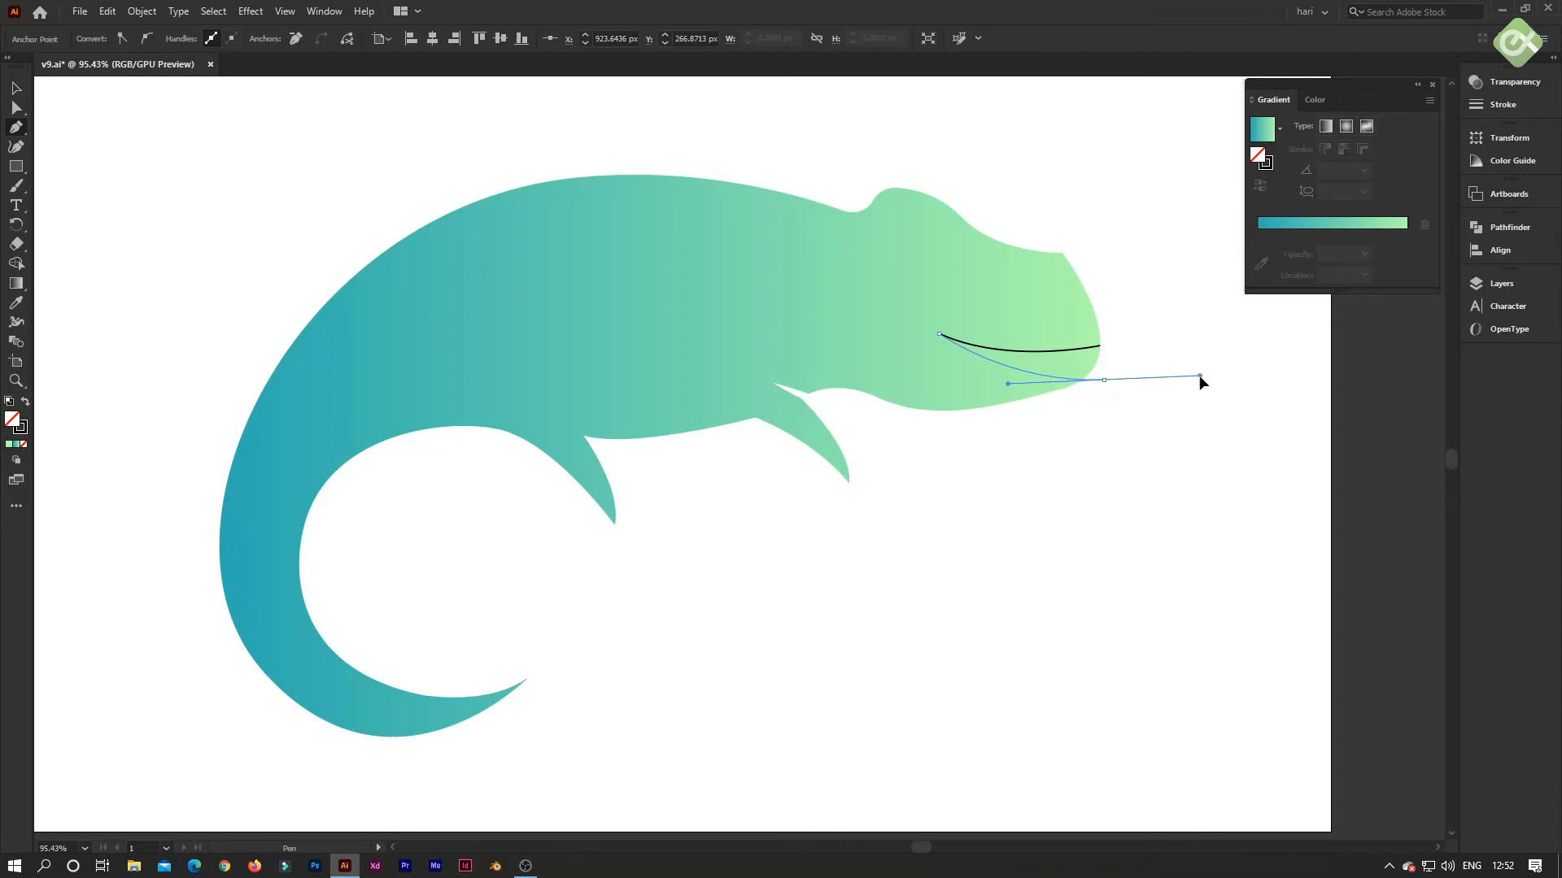
click(1100, 348)
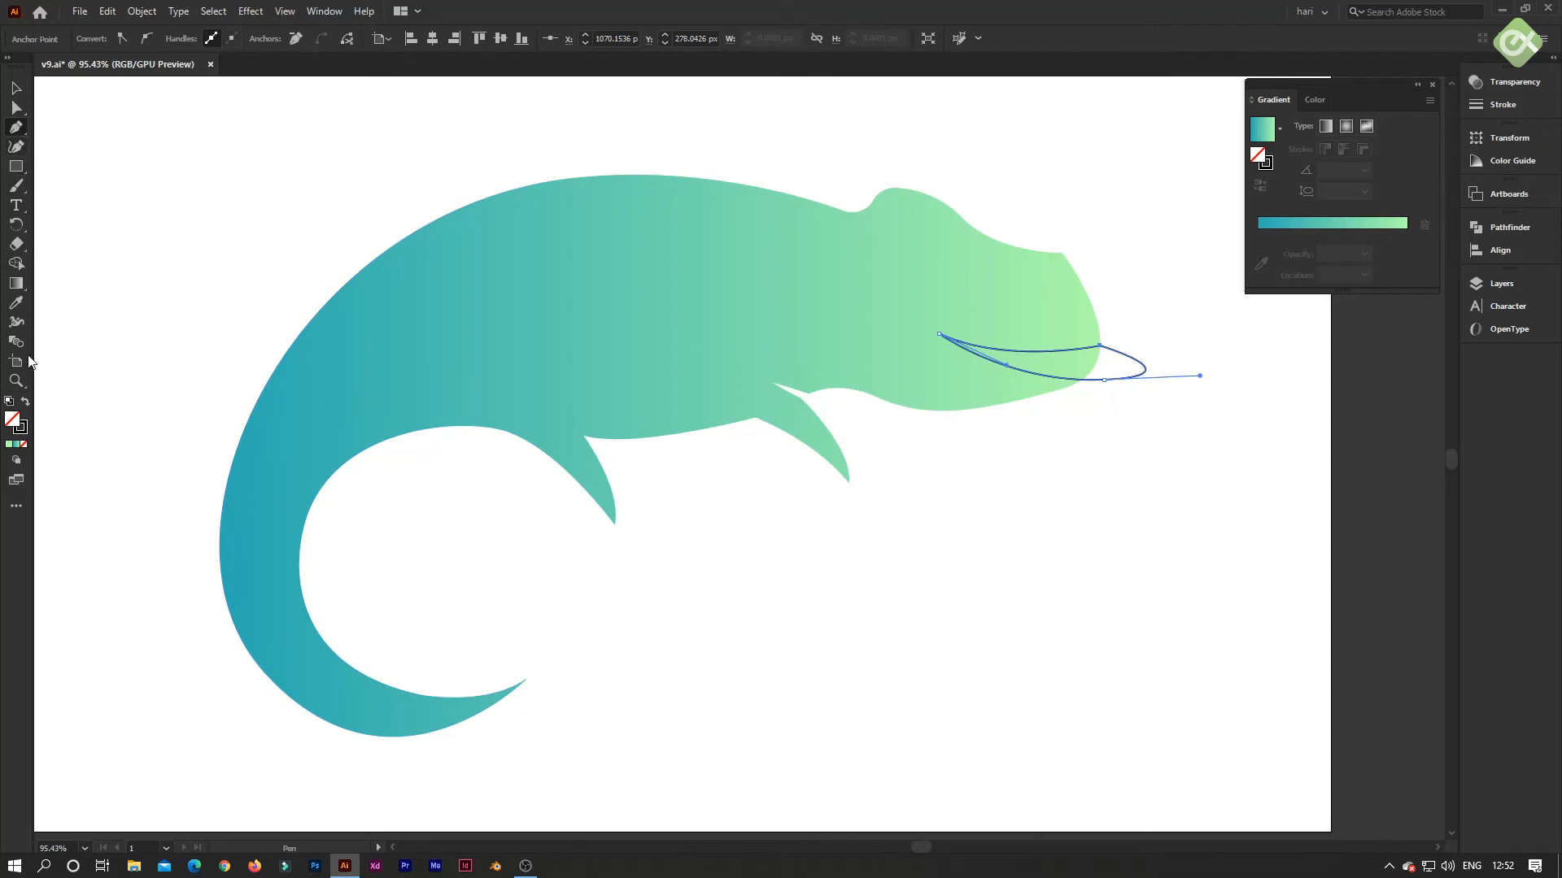
click(25, 403)
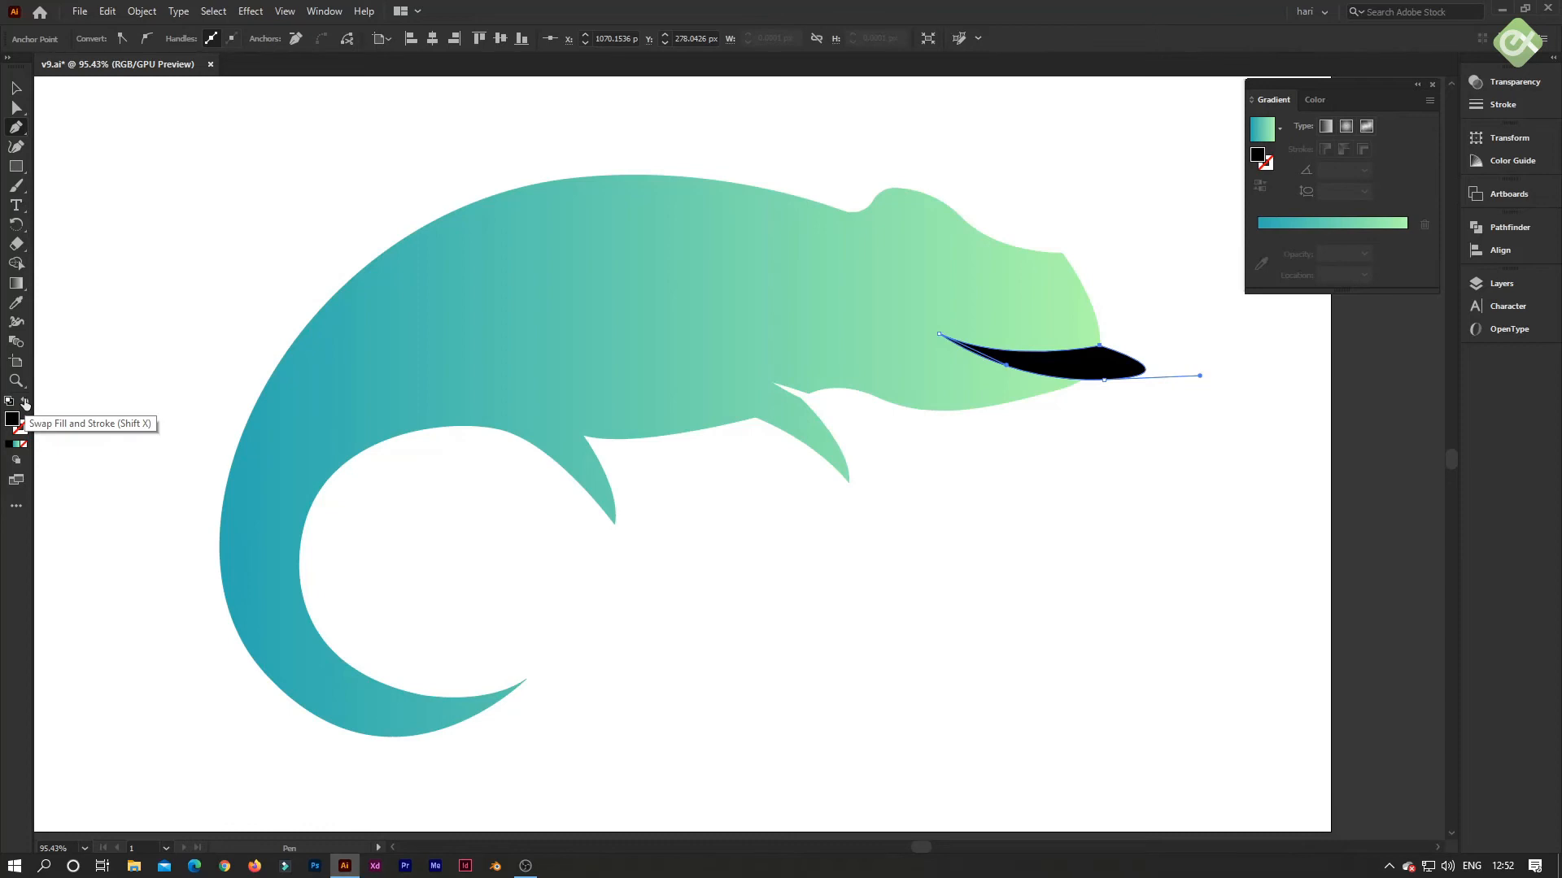
click(25, 403)
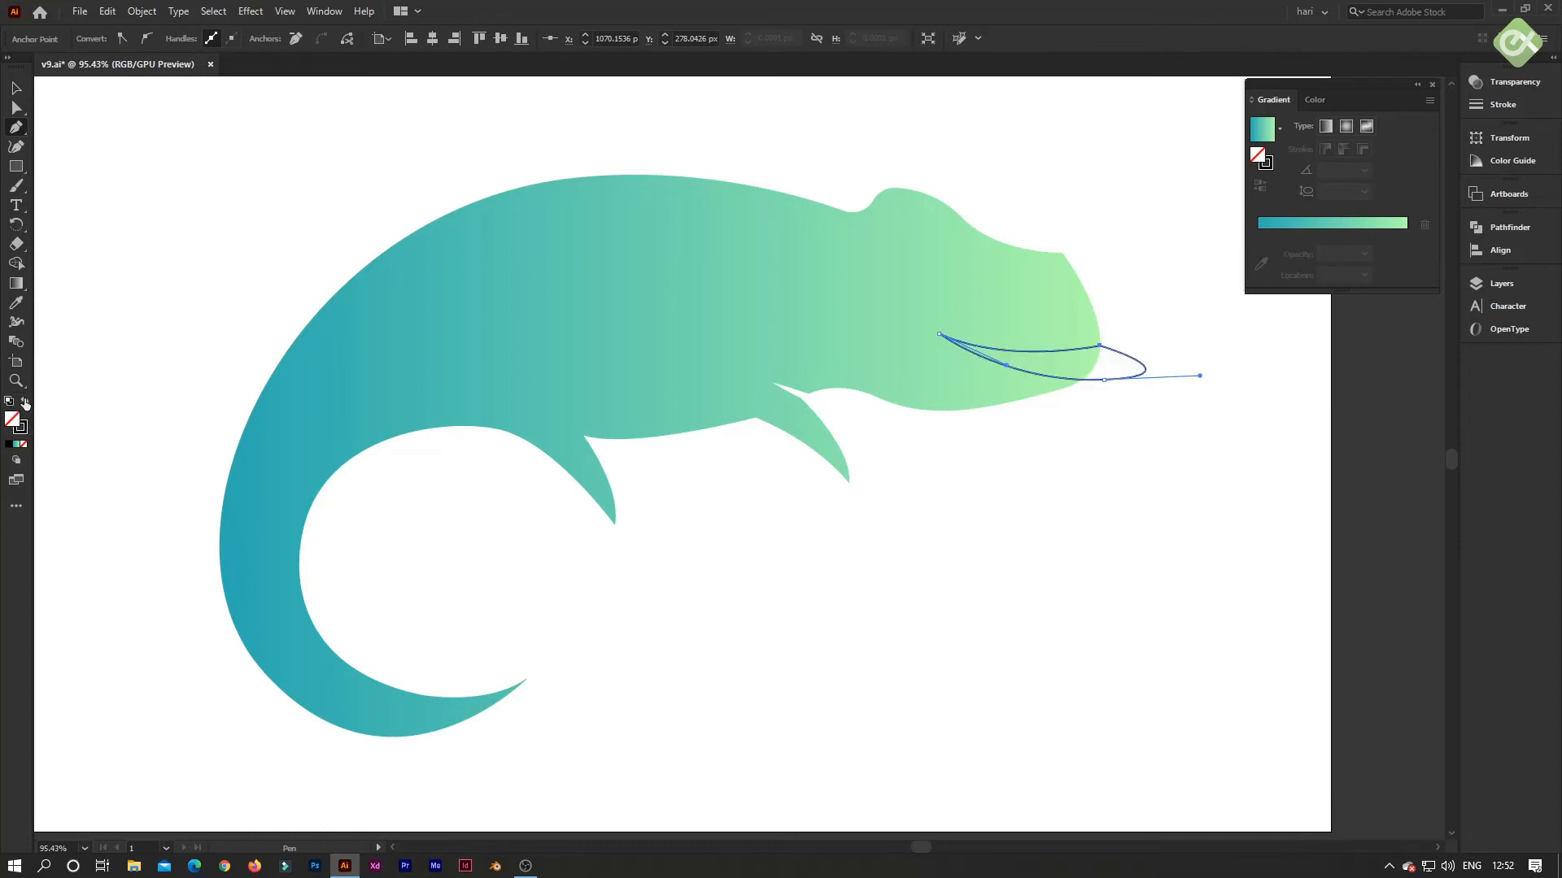
- Select the body and the mouth shape, and remove the part of the mouth protruding beyond the snout with Shape Builder
click(15, 88)
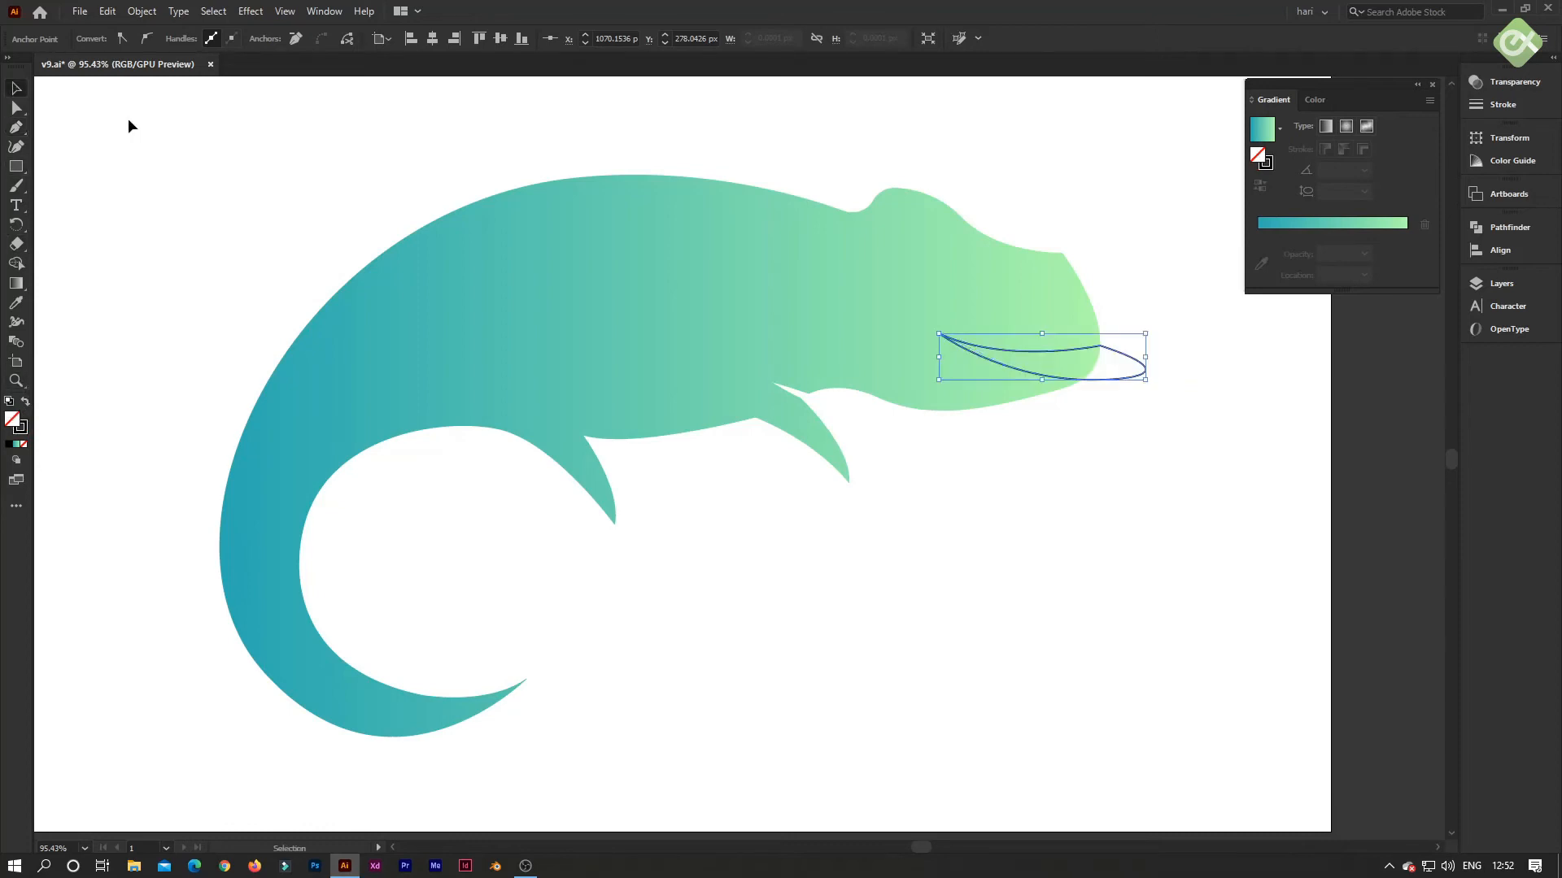
drag(1150, 371, 958, 453)
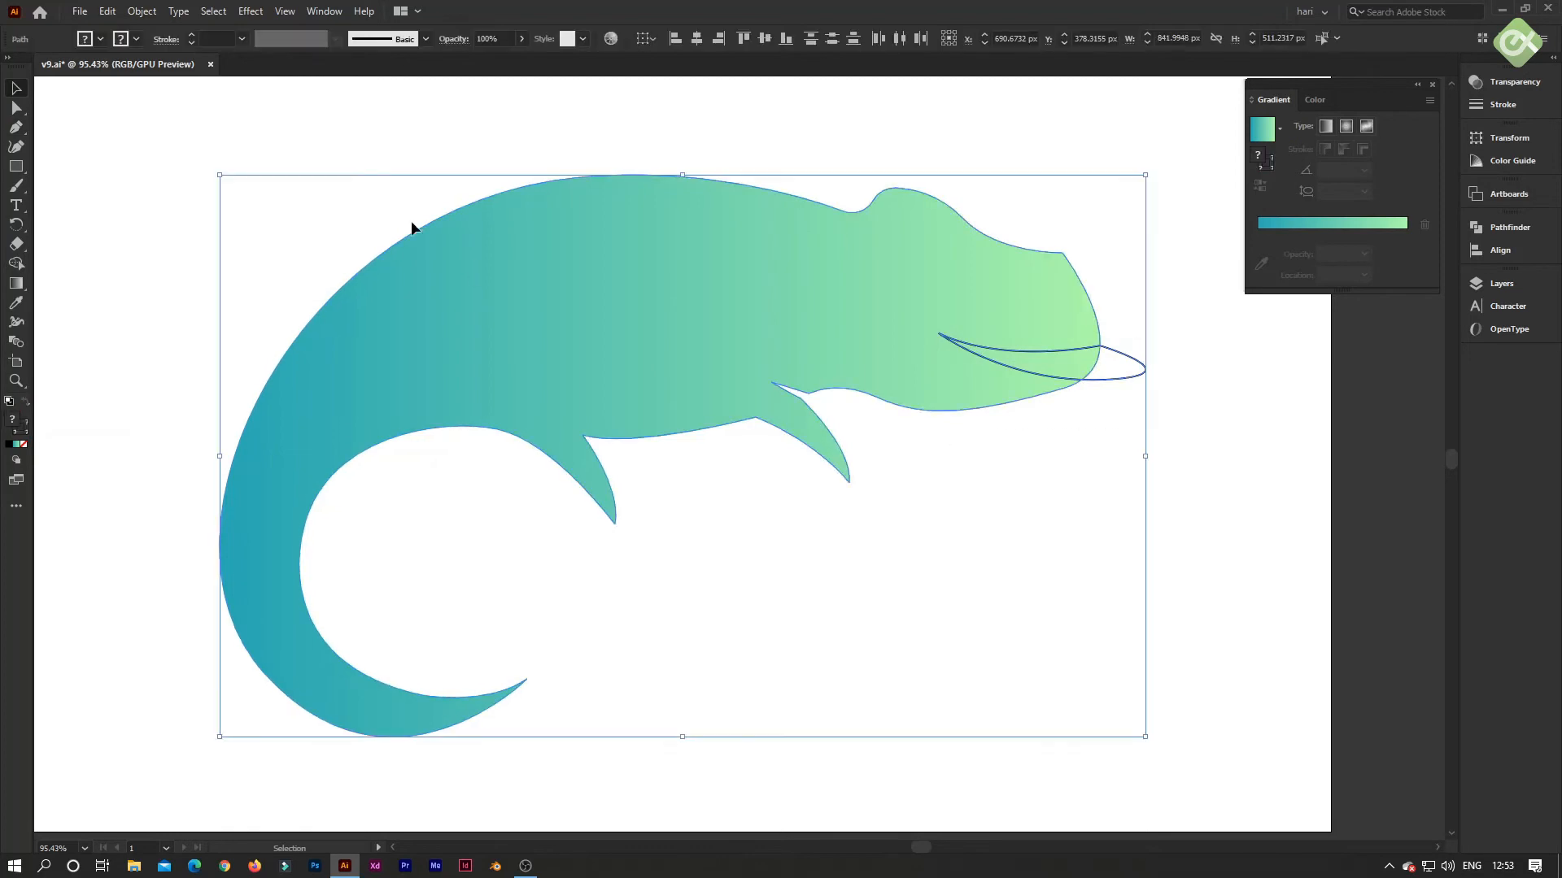
click(15, 263)
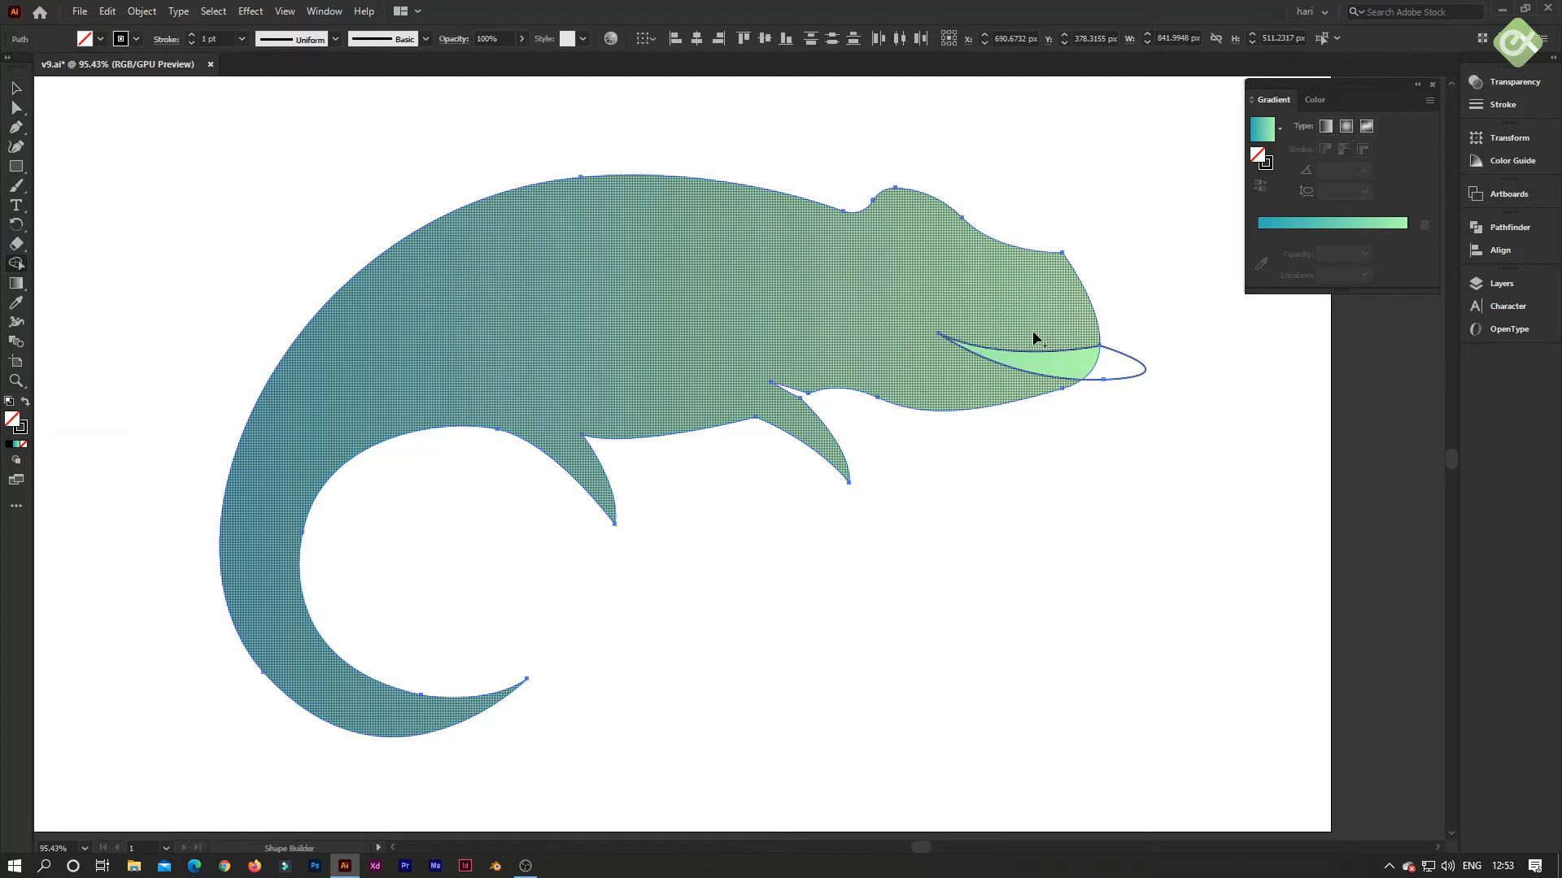
alt+click(1053, 369)
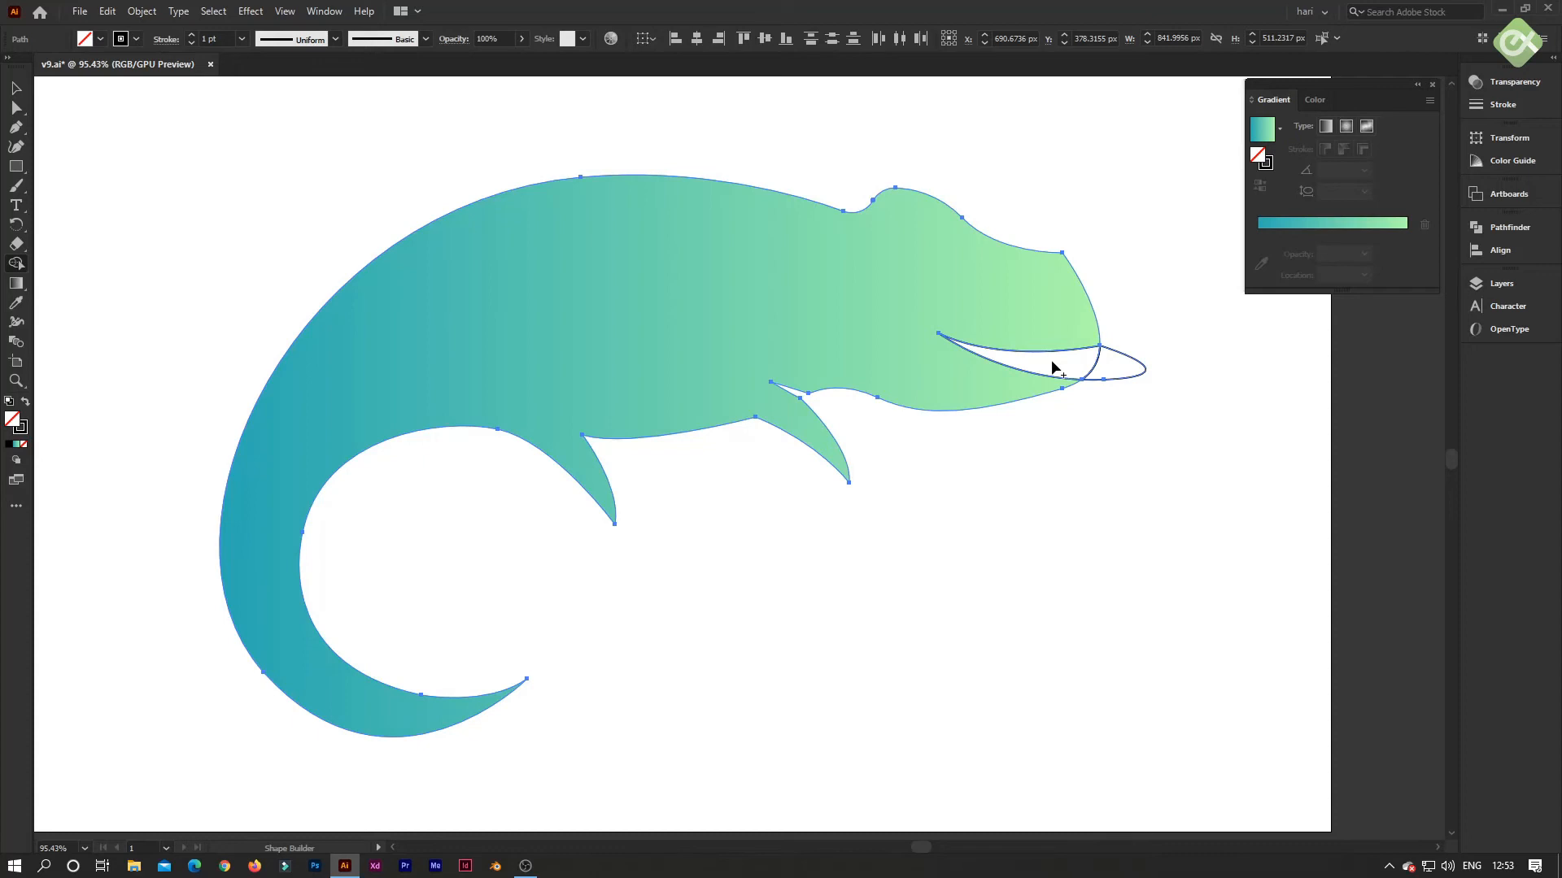
key(ctrl)
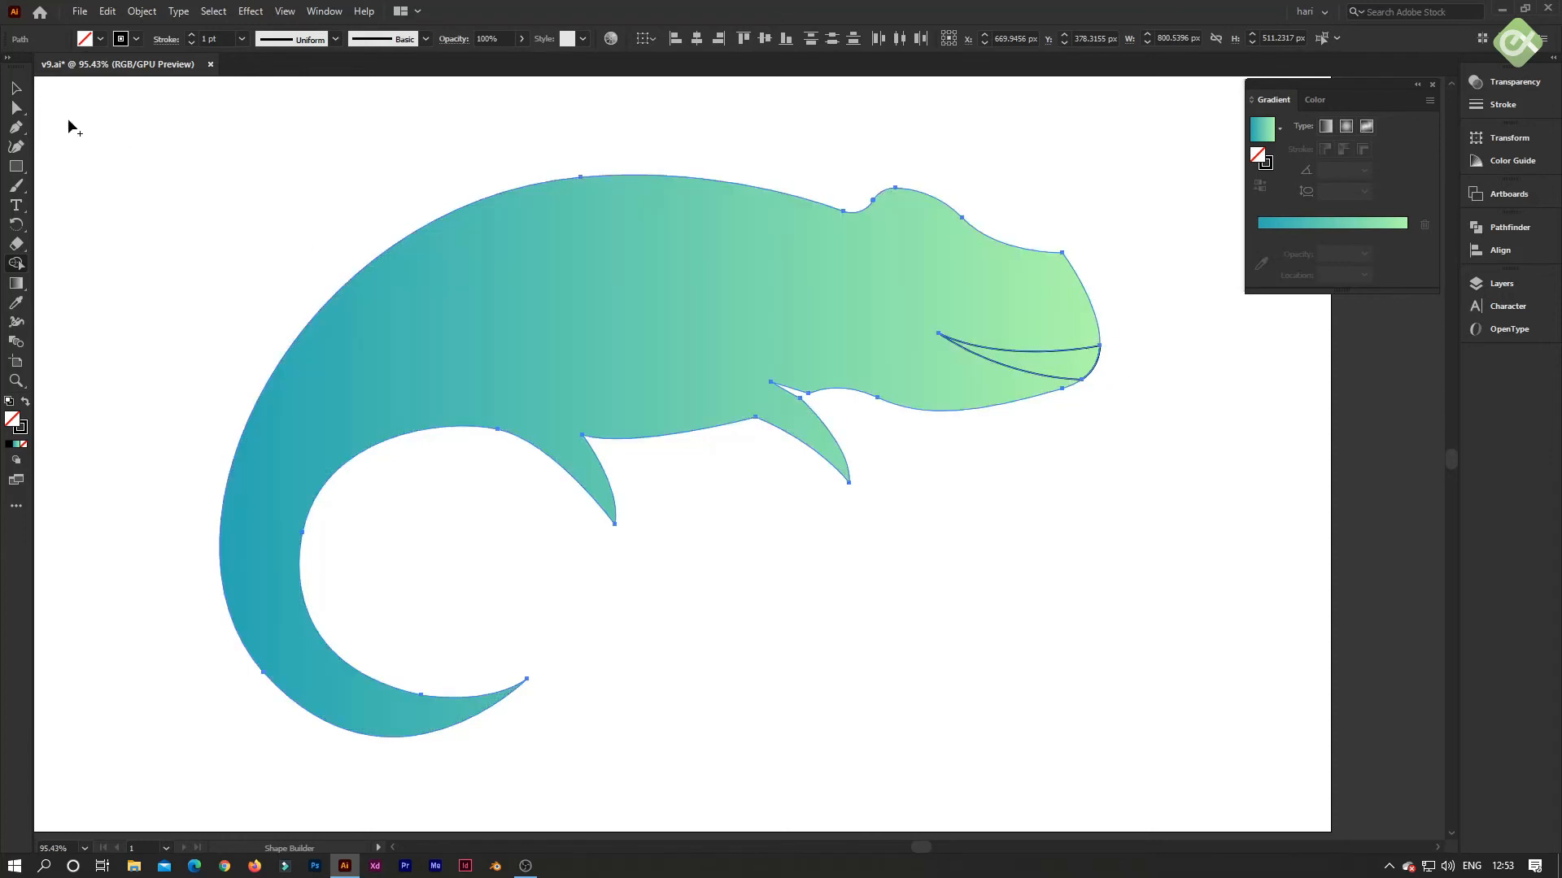
- Select only the mouth shape and lower its opacity to 64%
click(17, 89)
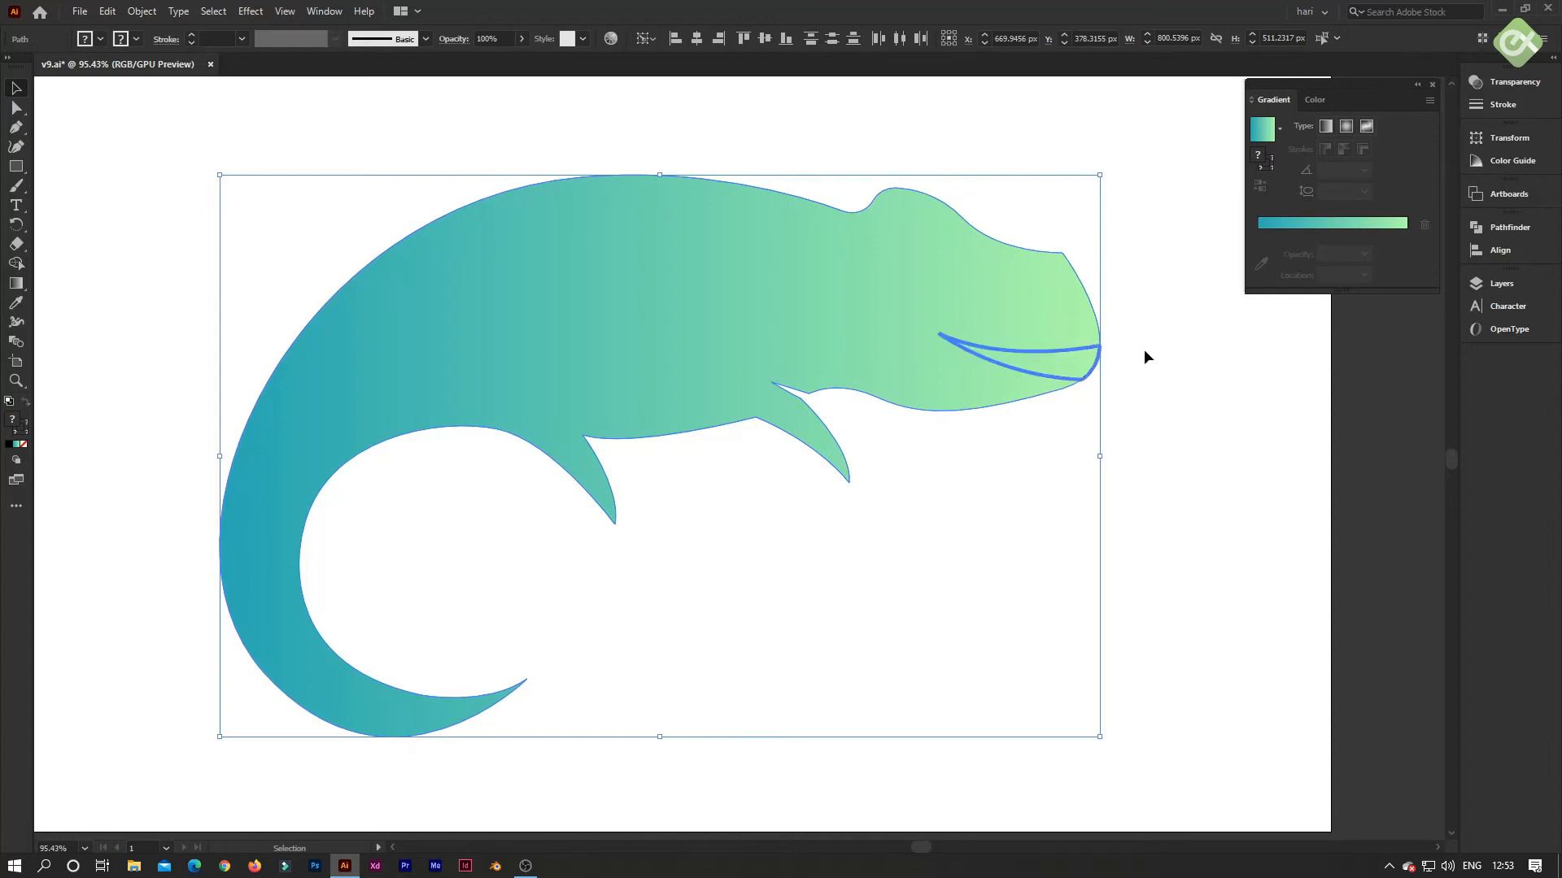
click(521, 39)
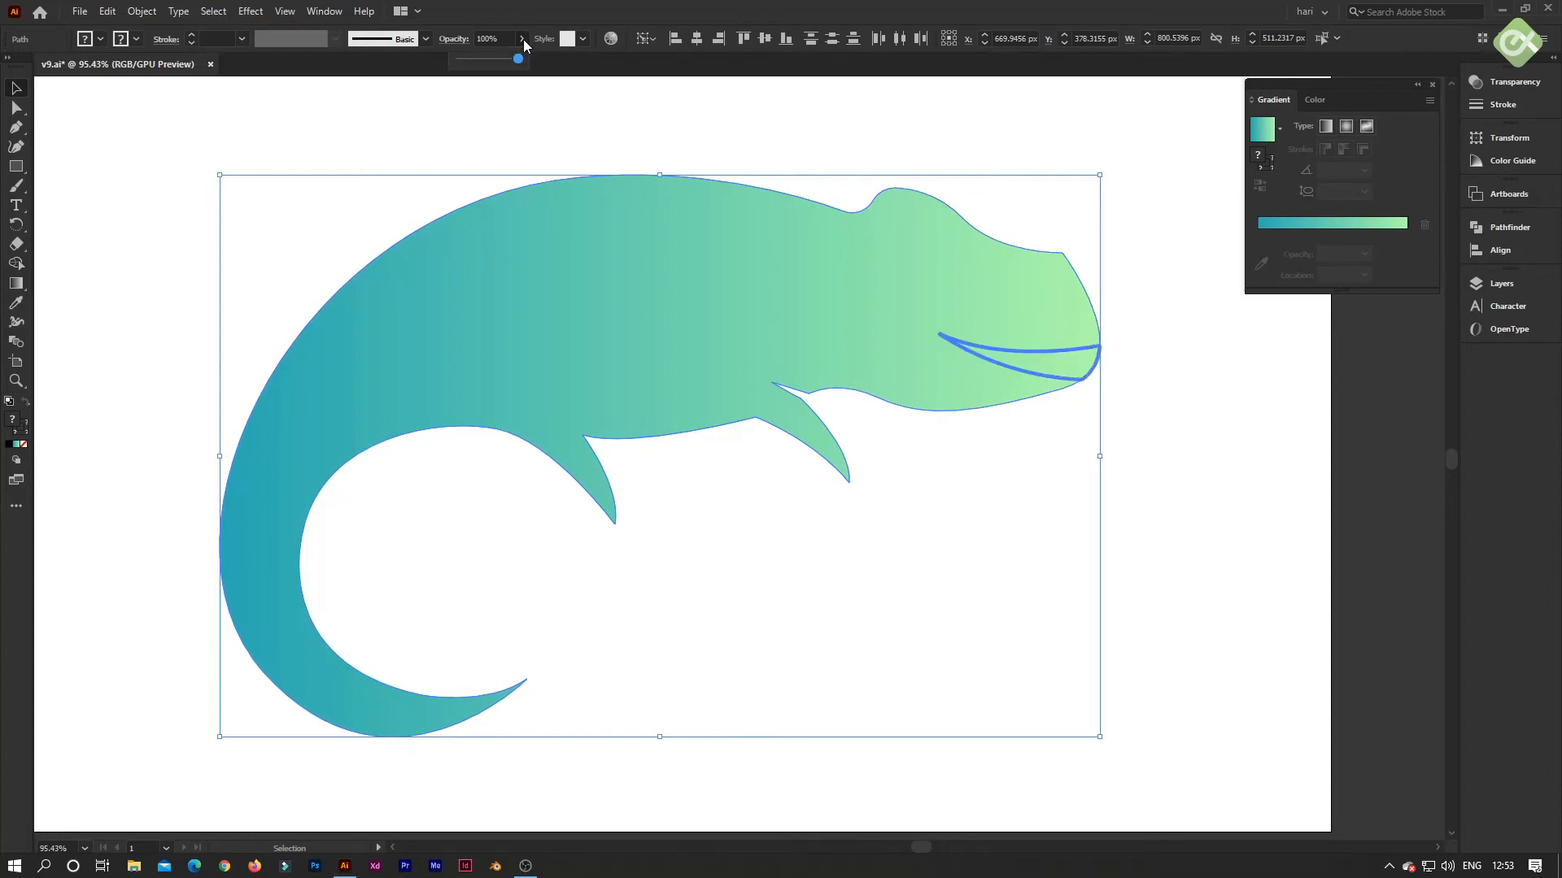
mouse_move(523, 60)
mouse_down()
mouse_move(506, 64)
mouse_move(524, 59)
mouse_up()
click(662, 137)
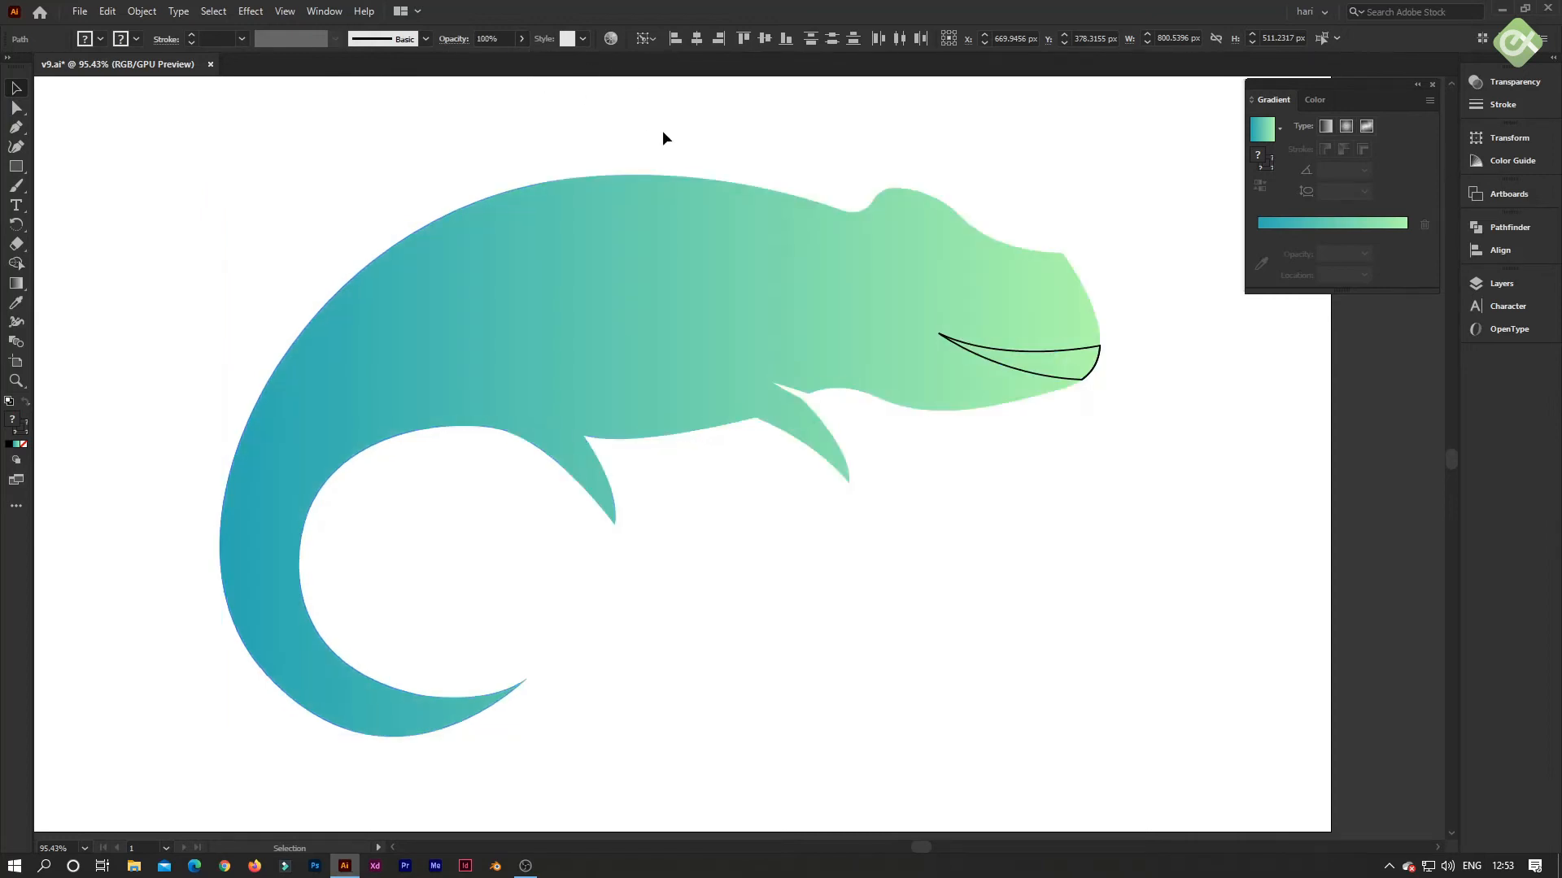
click(1097, 350)
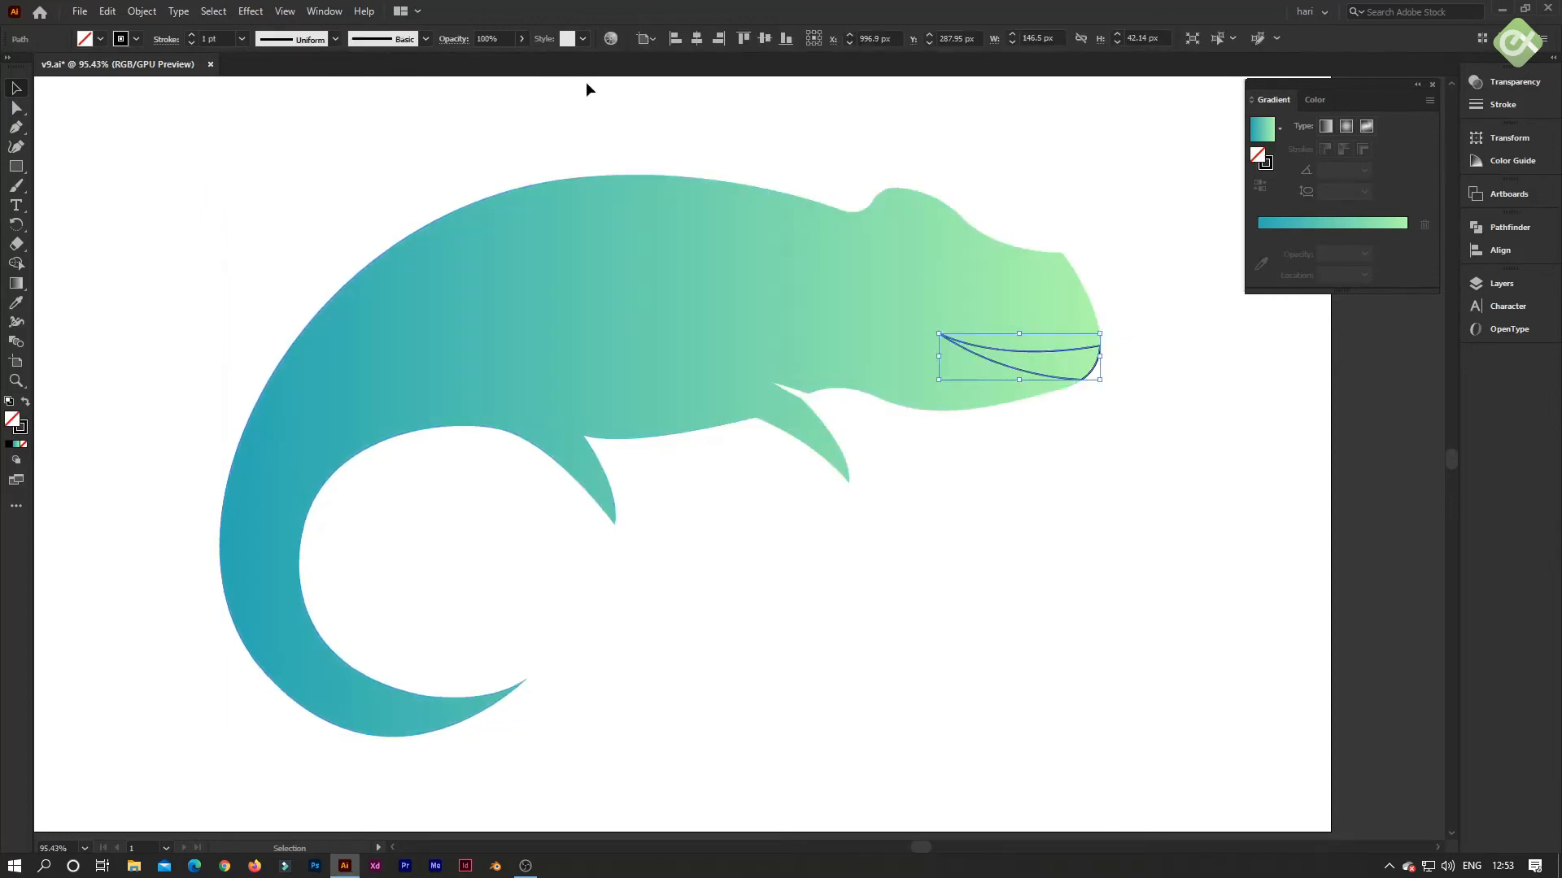
click(522, 38)
click(499, 58)
click(476, 59)
click(499, 59)
click(661, 133)
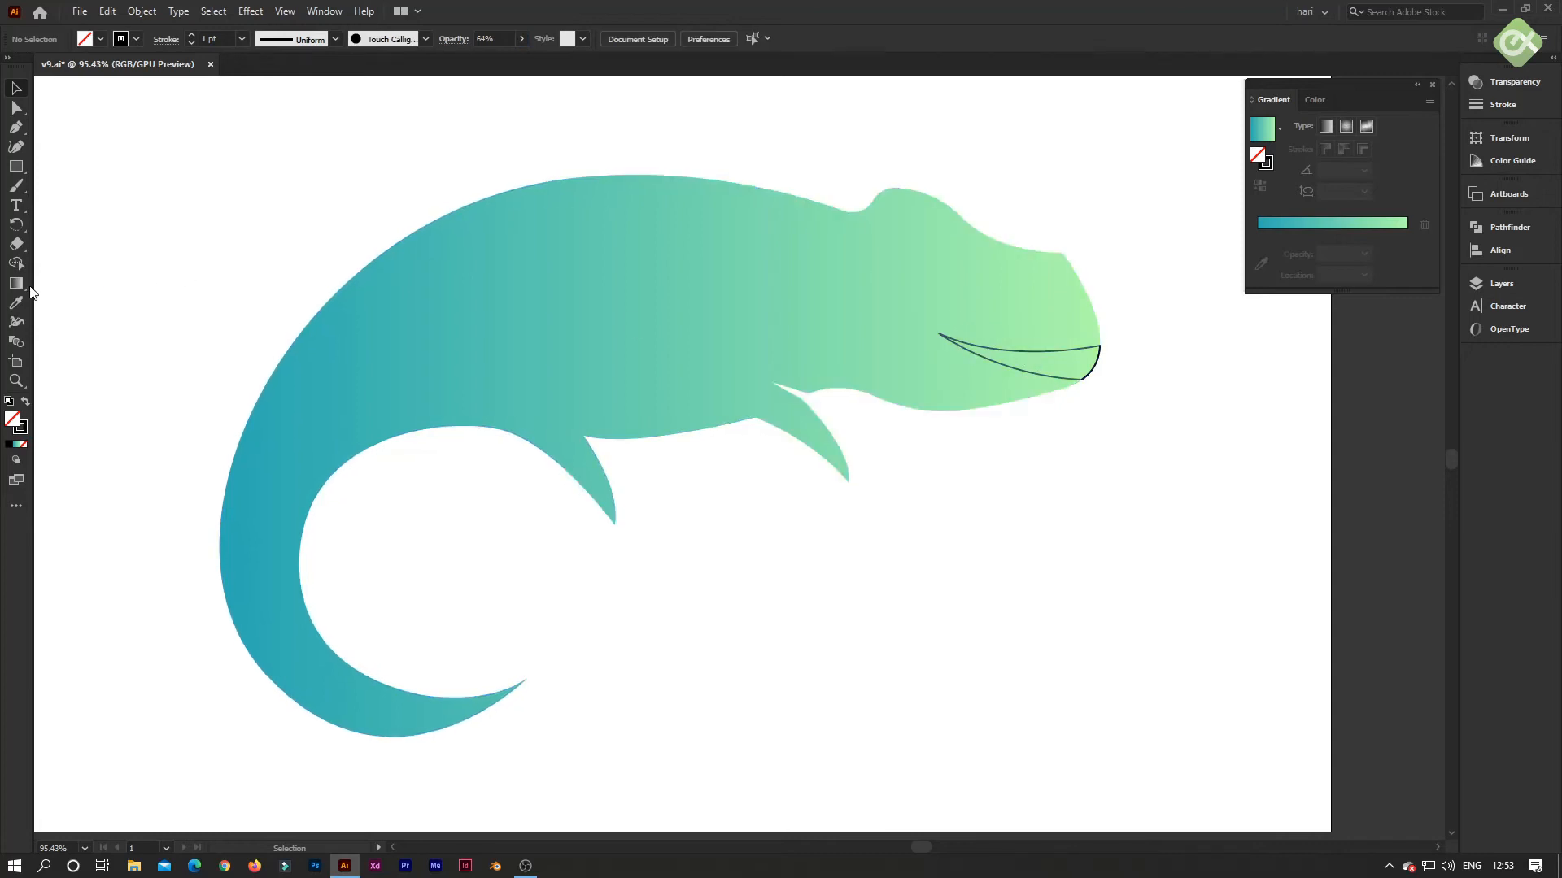
- Select the body together with the mouth shape and subtract the mouth area from the body with Shape Builder
drag(1161, 289, 1058, 358)
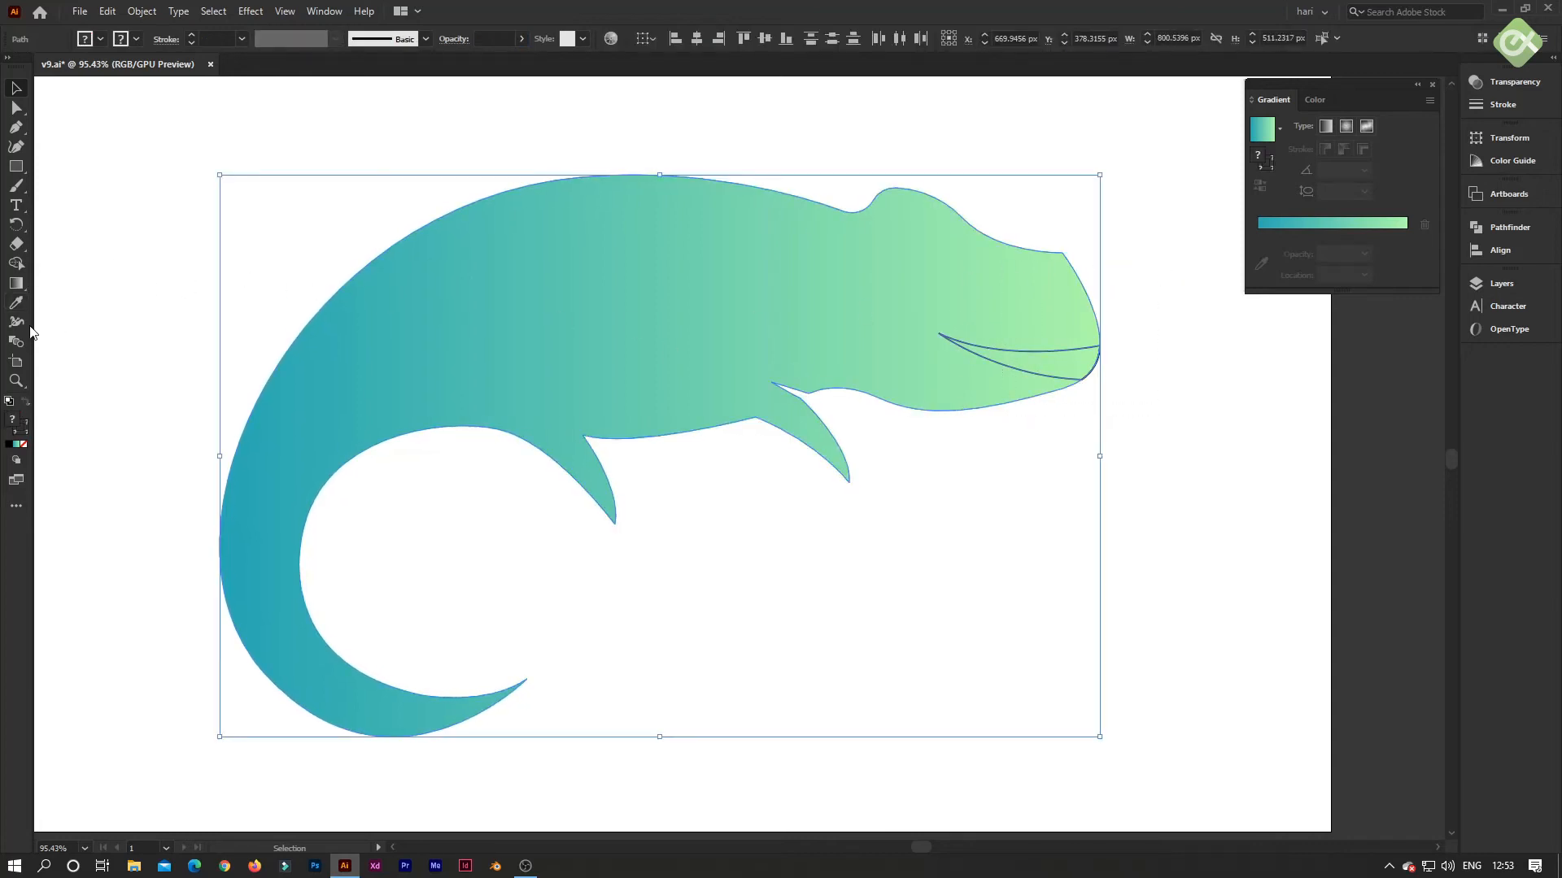
click(15, 263)
alt+click(1051, 366)
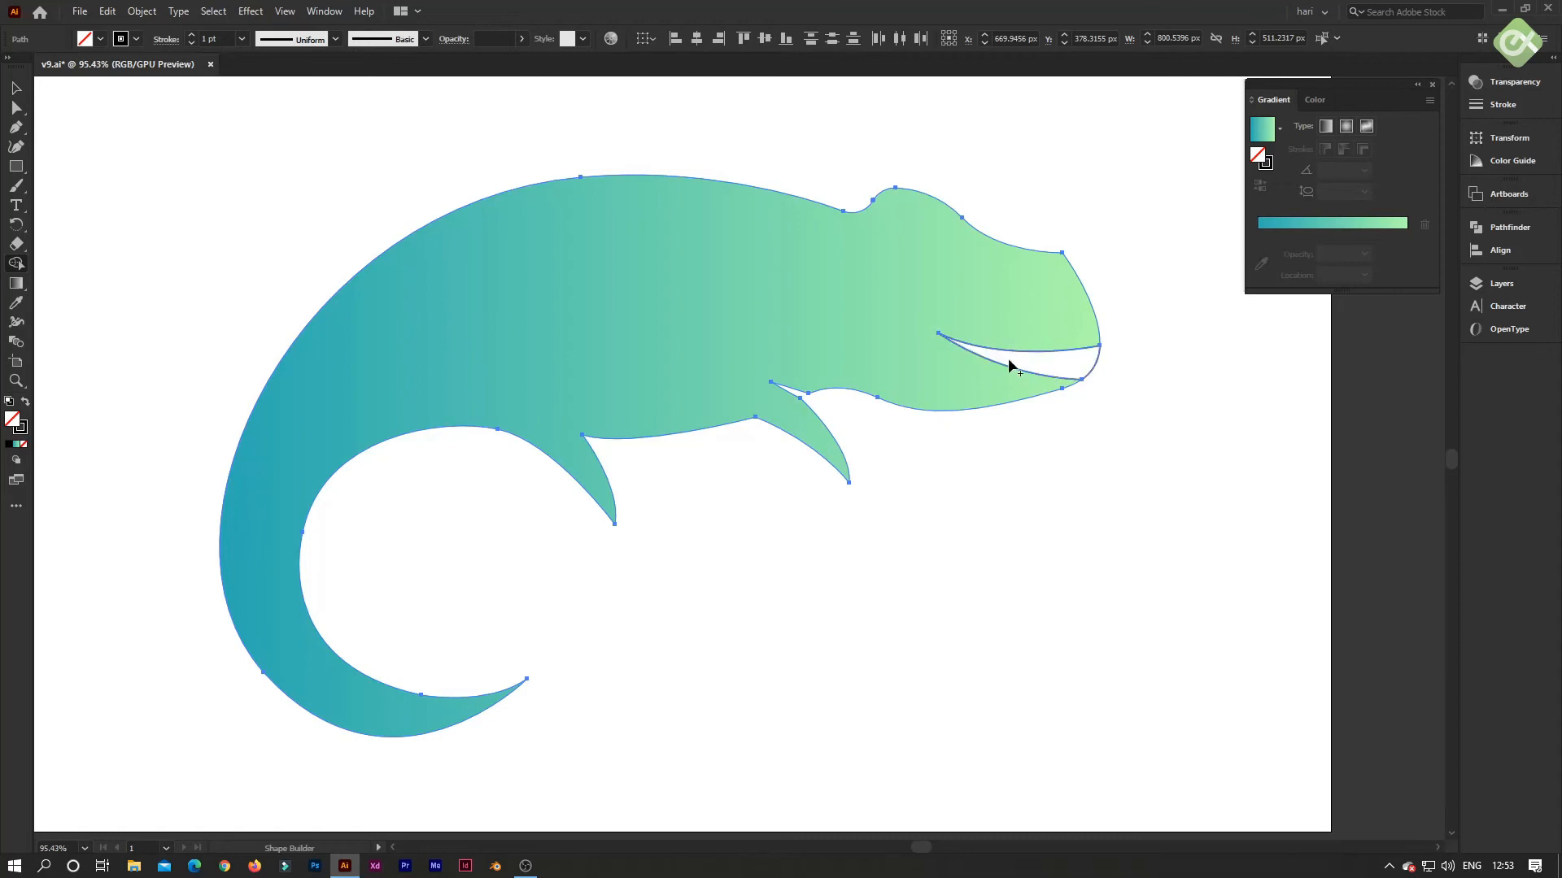
- Select the remaining mouth outline and copy the body's blue-green gradient fill onto it with the Eyedropper
click(16, 88)
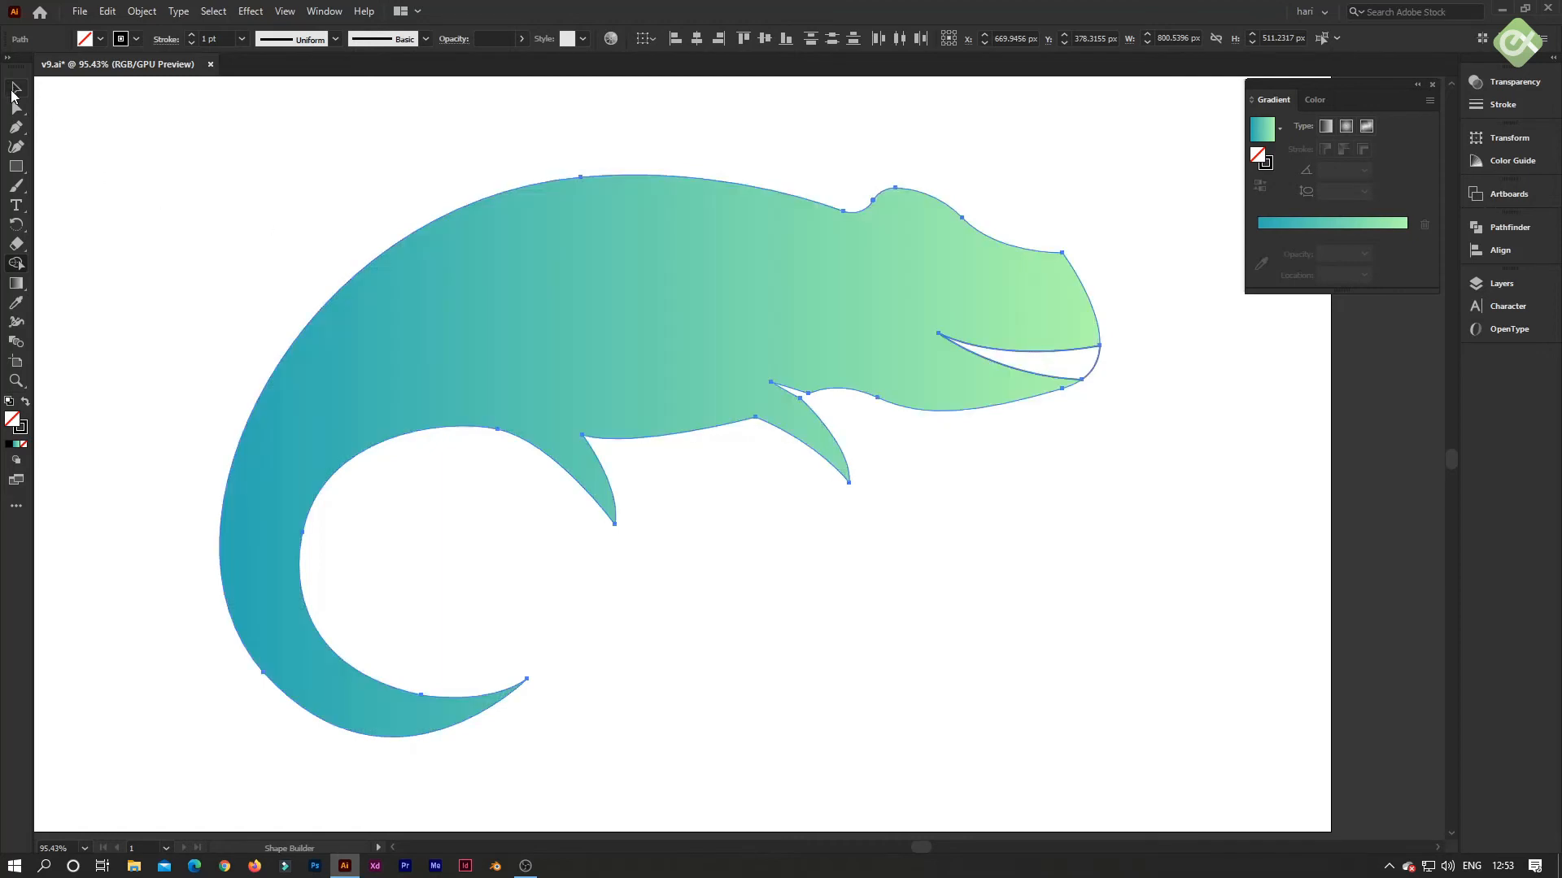
click(179, 170)
click(1090, 368)
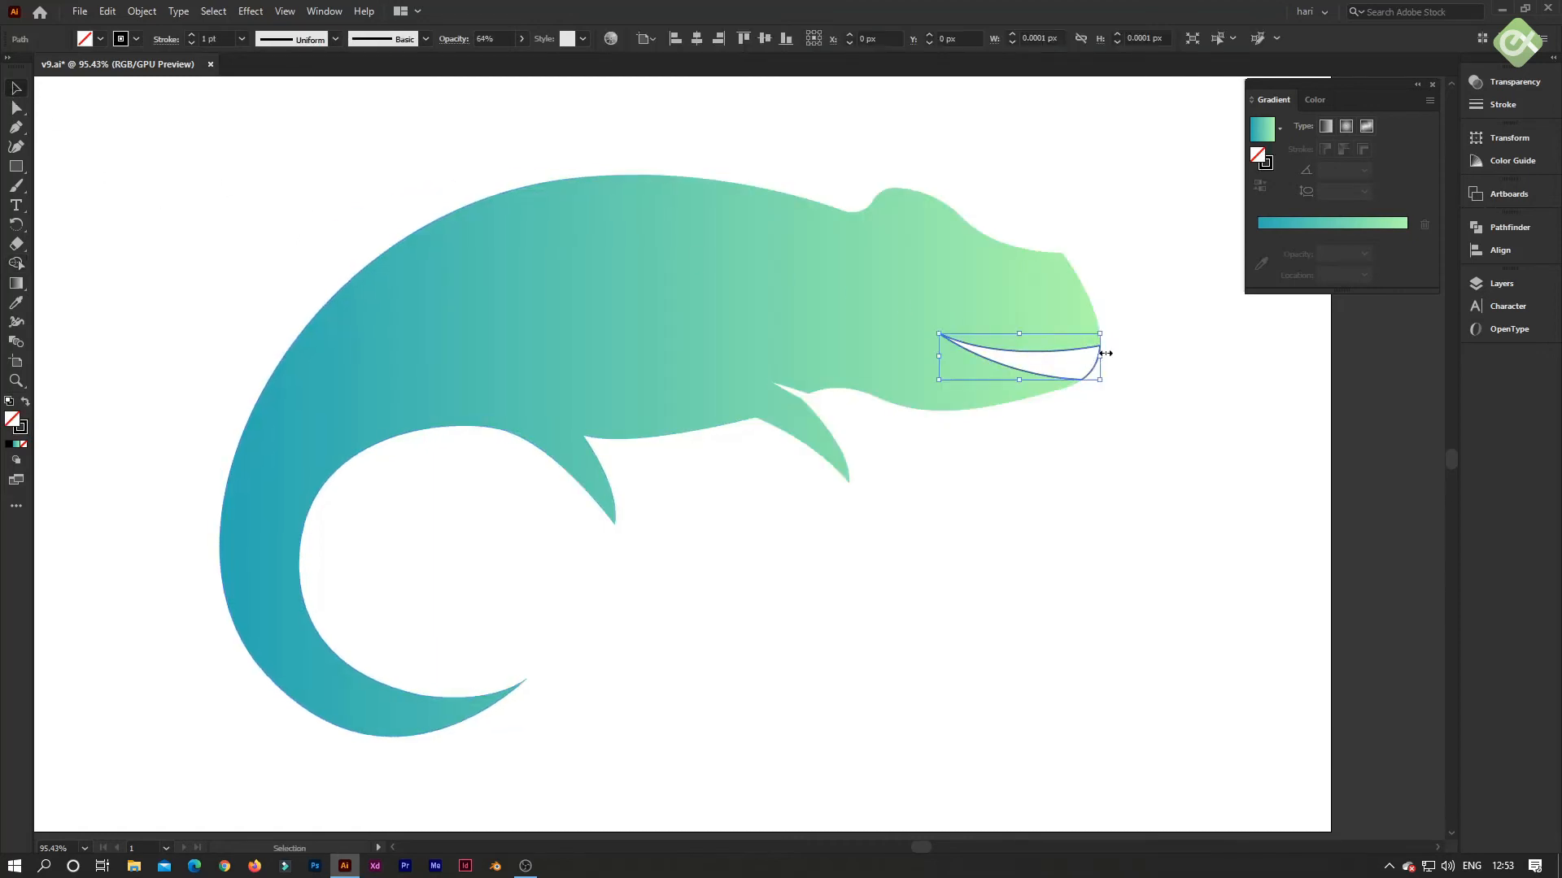
key(i)
click(716, 286)
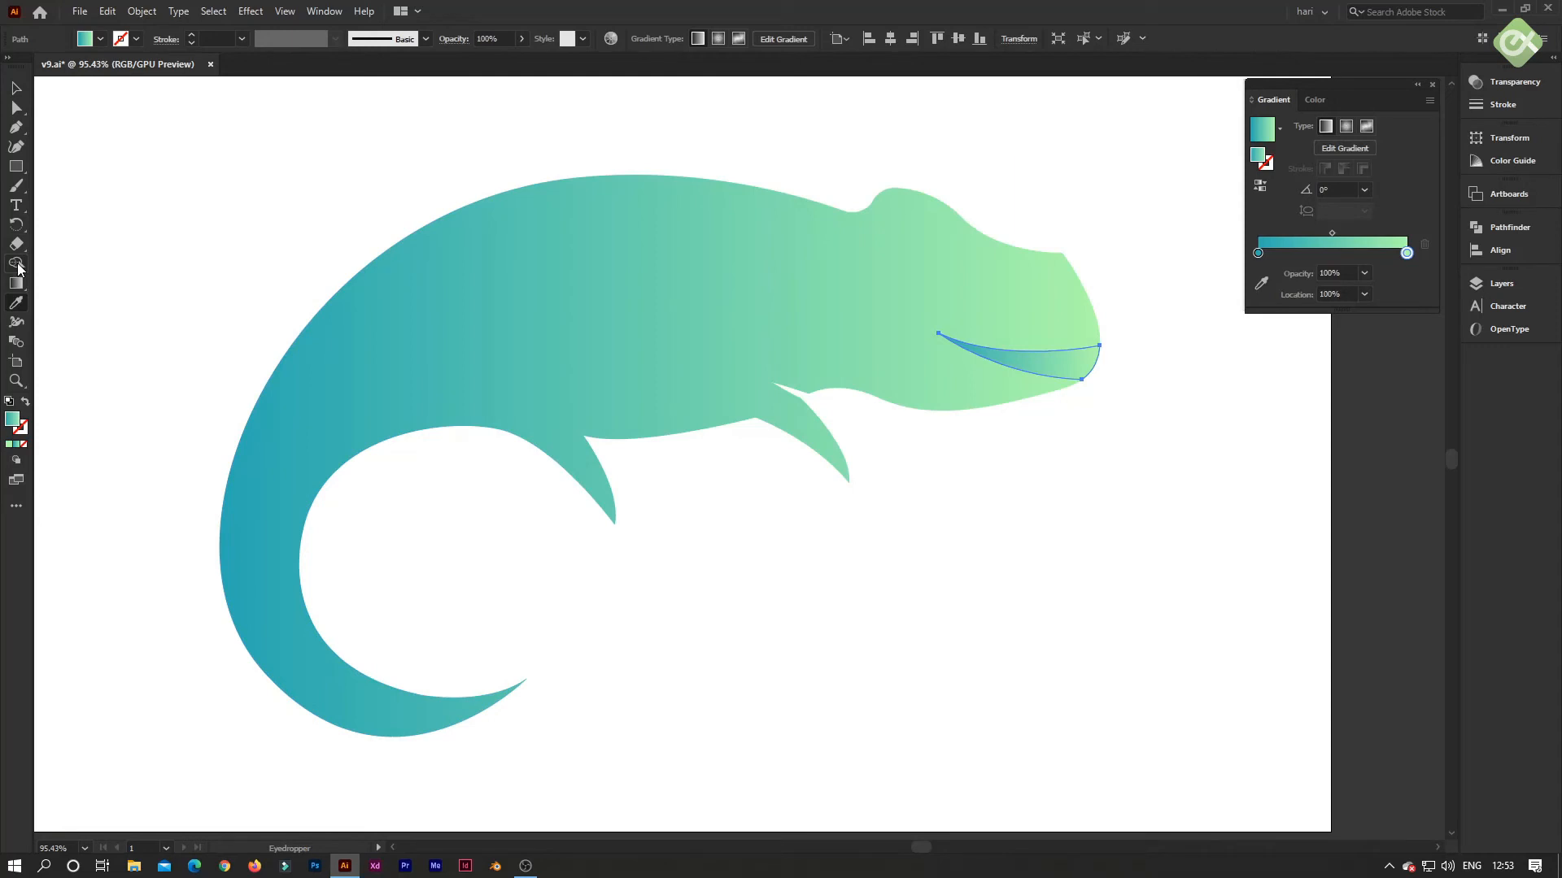
- Redraw the mouth's gradient from the snout inward at about -170°, and reverse its colours so the inner corner is blue
click(17, 283)
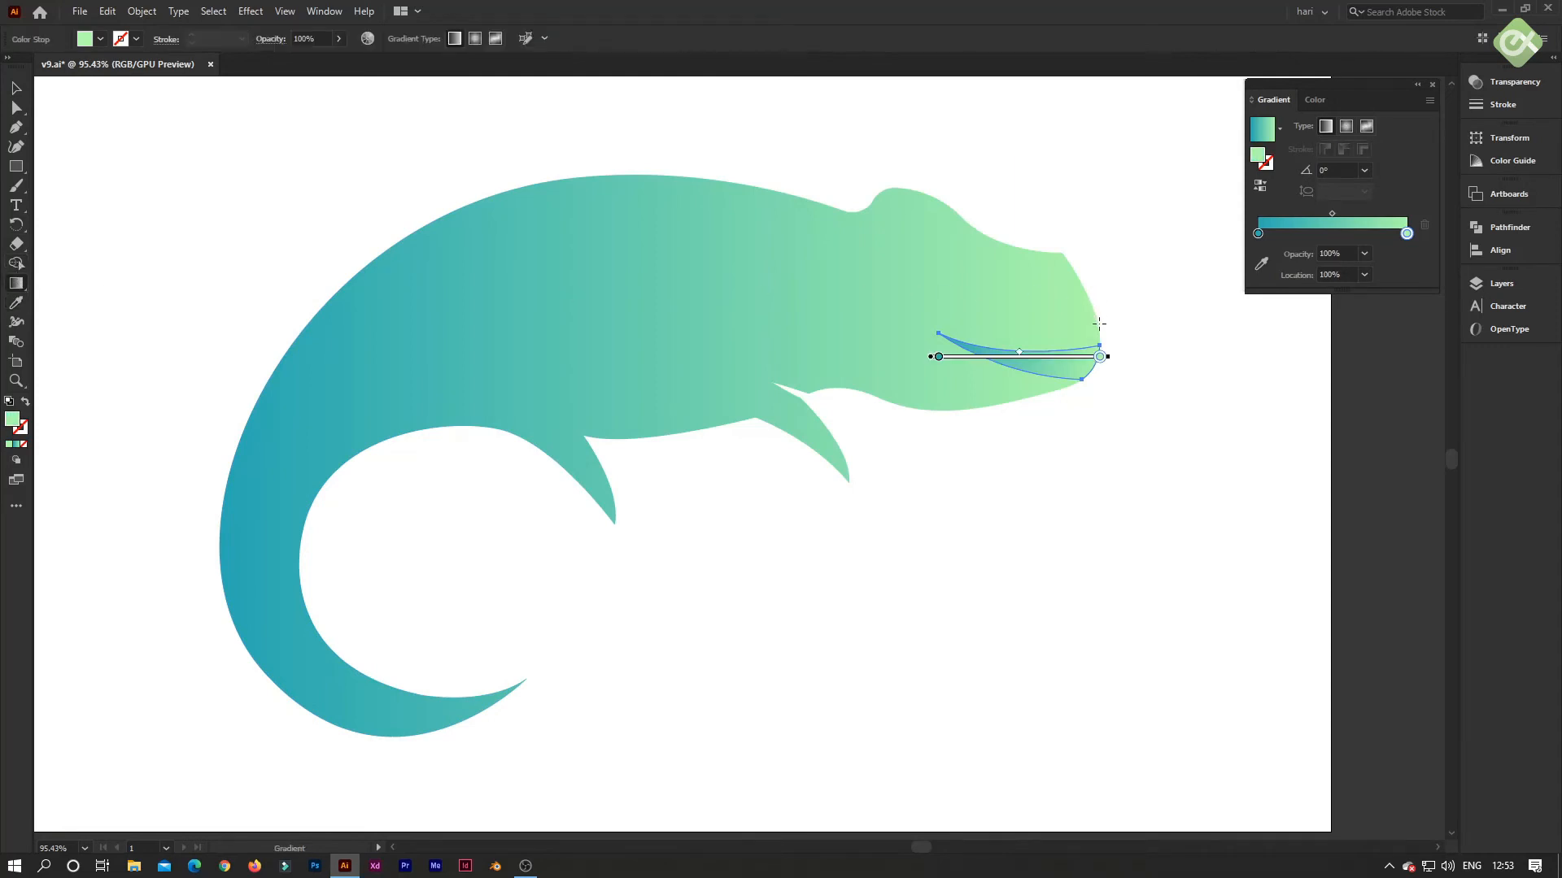
drag(1115, 337, 1003, 358)
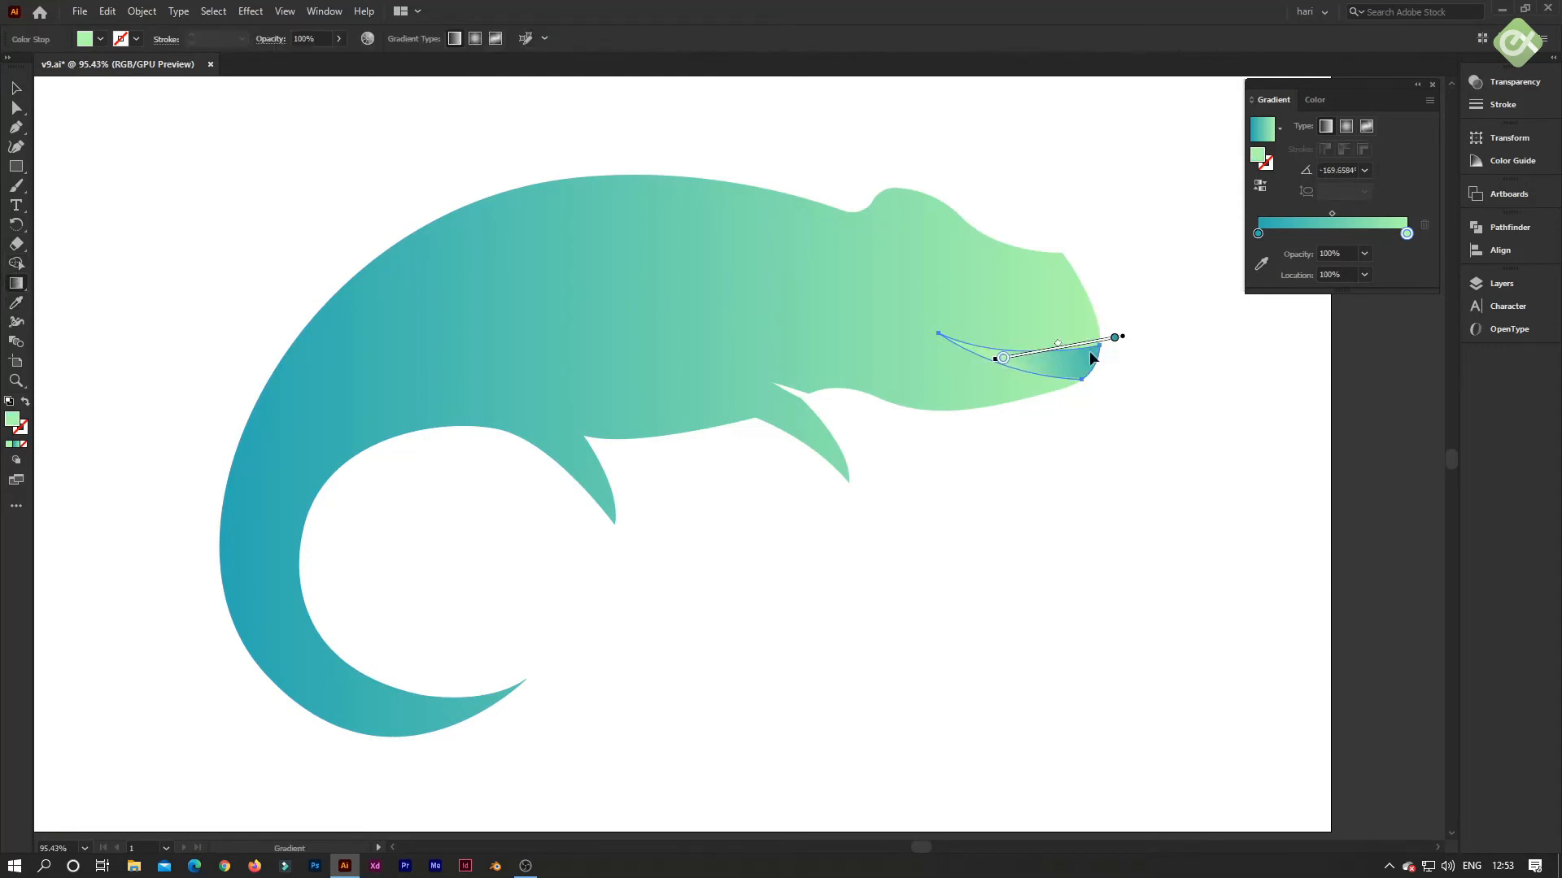
click(1259, 191)
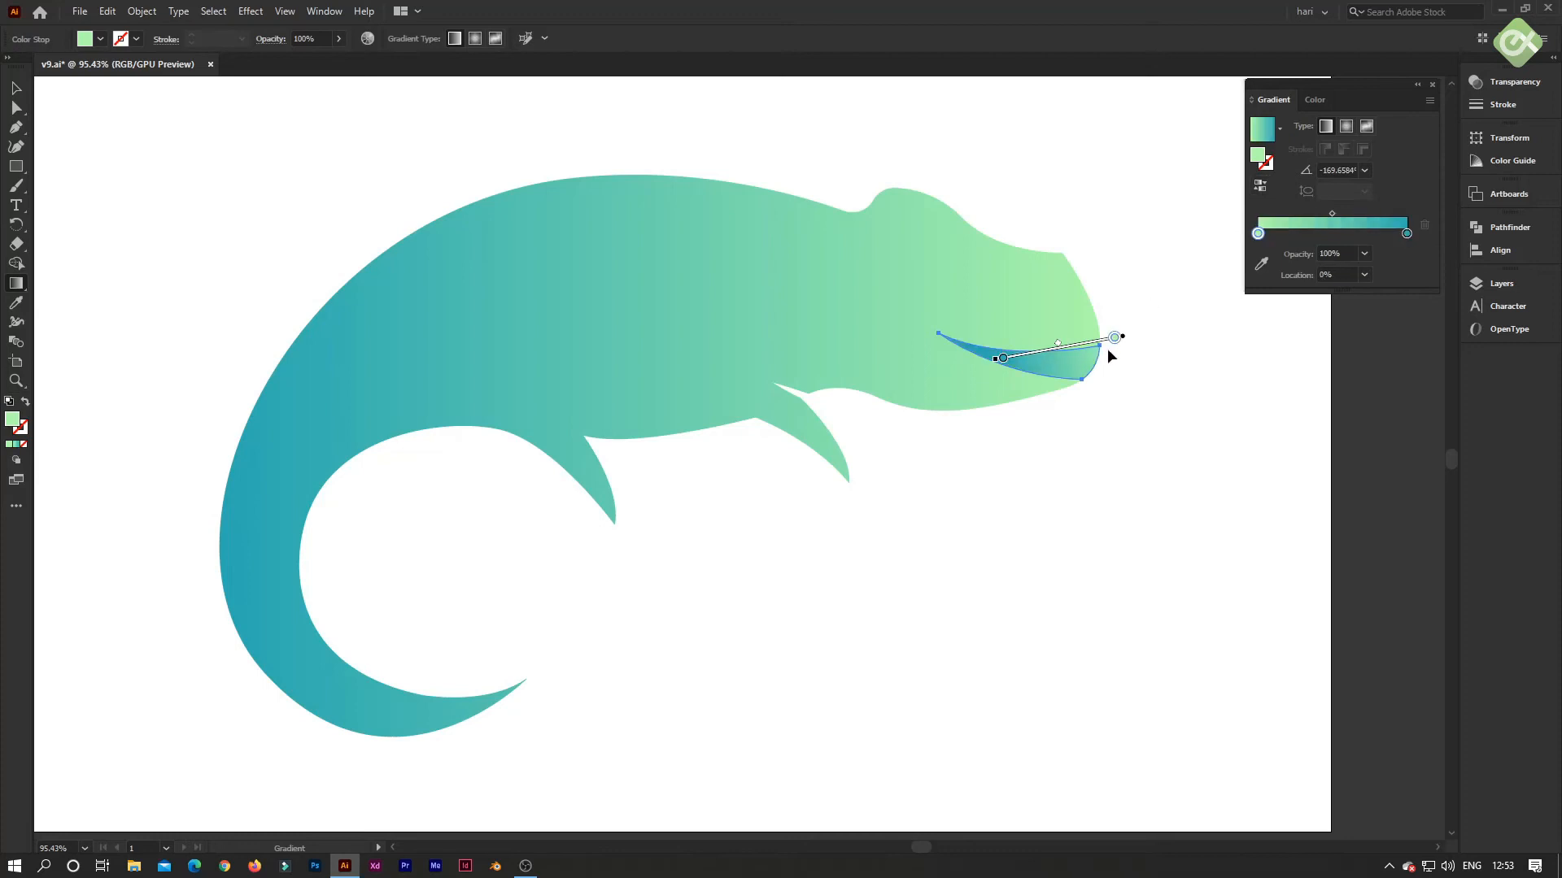
- Redraw the mouth's gradient from the snout inward at about -166° and lower the mouth's opacity to 81%
mouse_move(1091, 354)
mouse_down()
mouse_move(635, 368)
mouse_move(834, 366)
mouse_move(854, 423)
mouse_move(732, 484)
mouse_move(914, 414)
mouse_move(871, 412)
mouse_move(895, 402)
mouse_up()
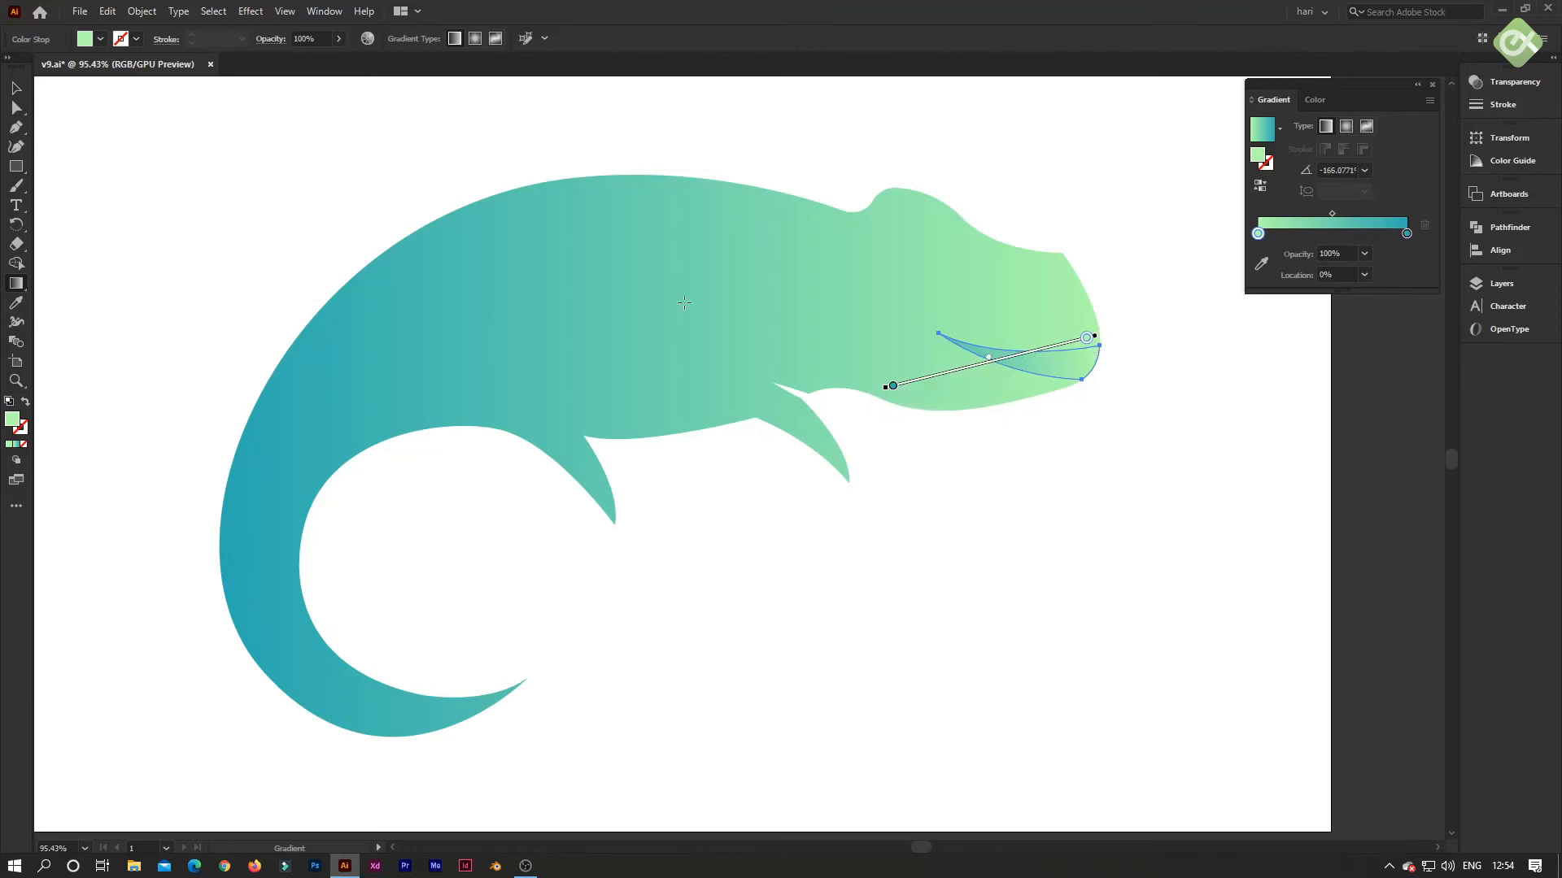
click(16, 92)
click(210, 138)
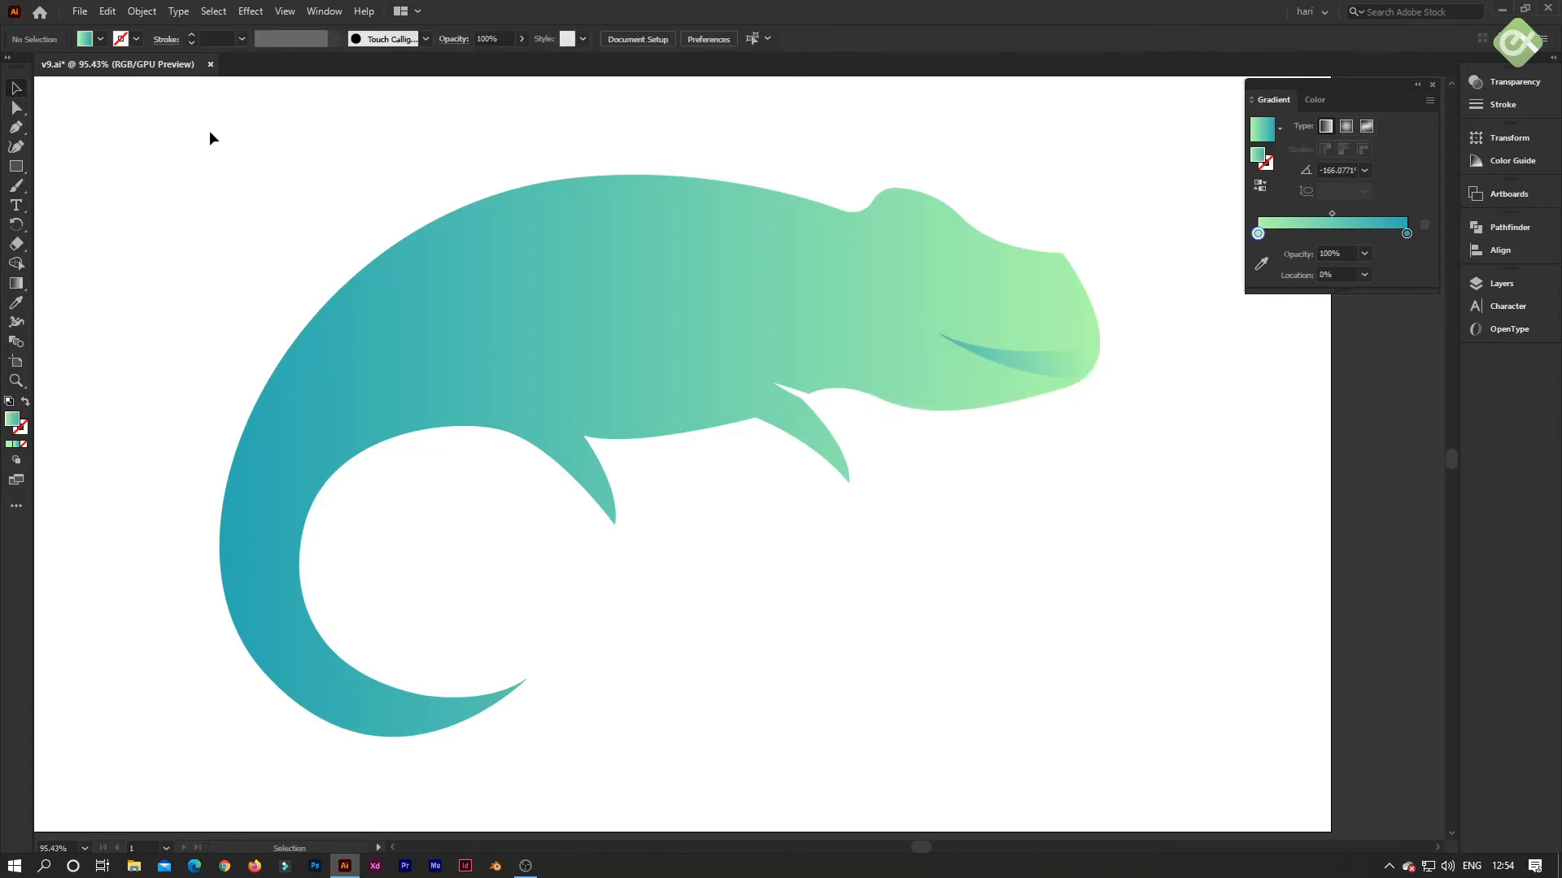
click(1053, 365)
click(521, 39)
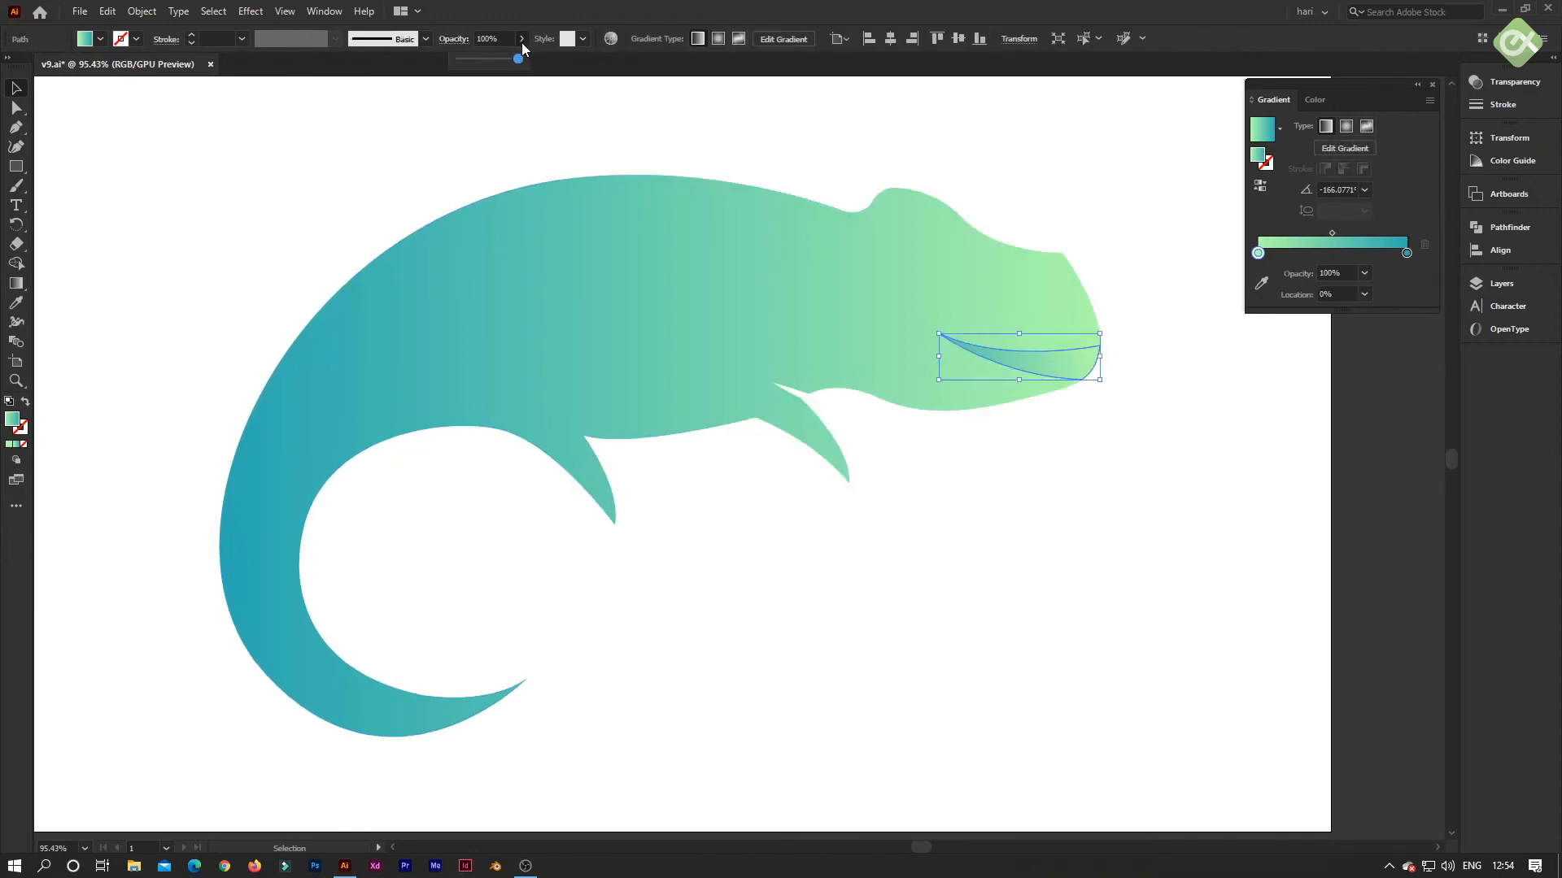
drag(520, 57, 506, 57)
click(594, 100)
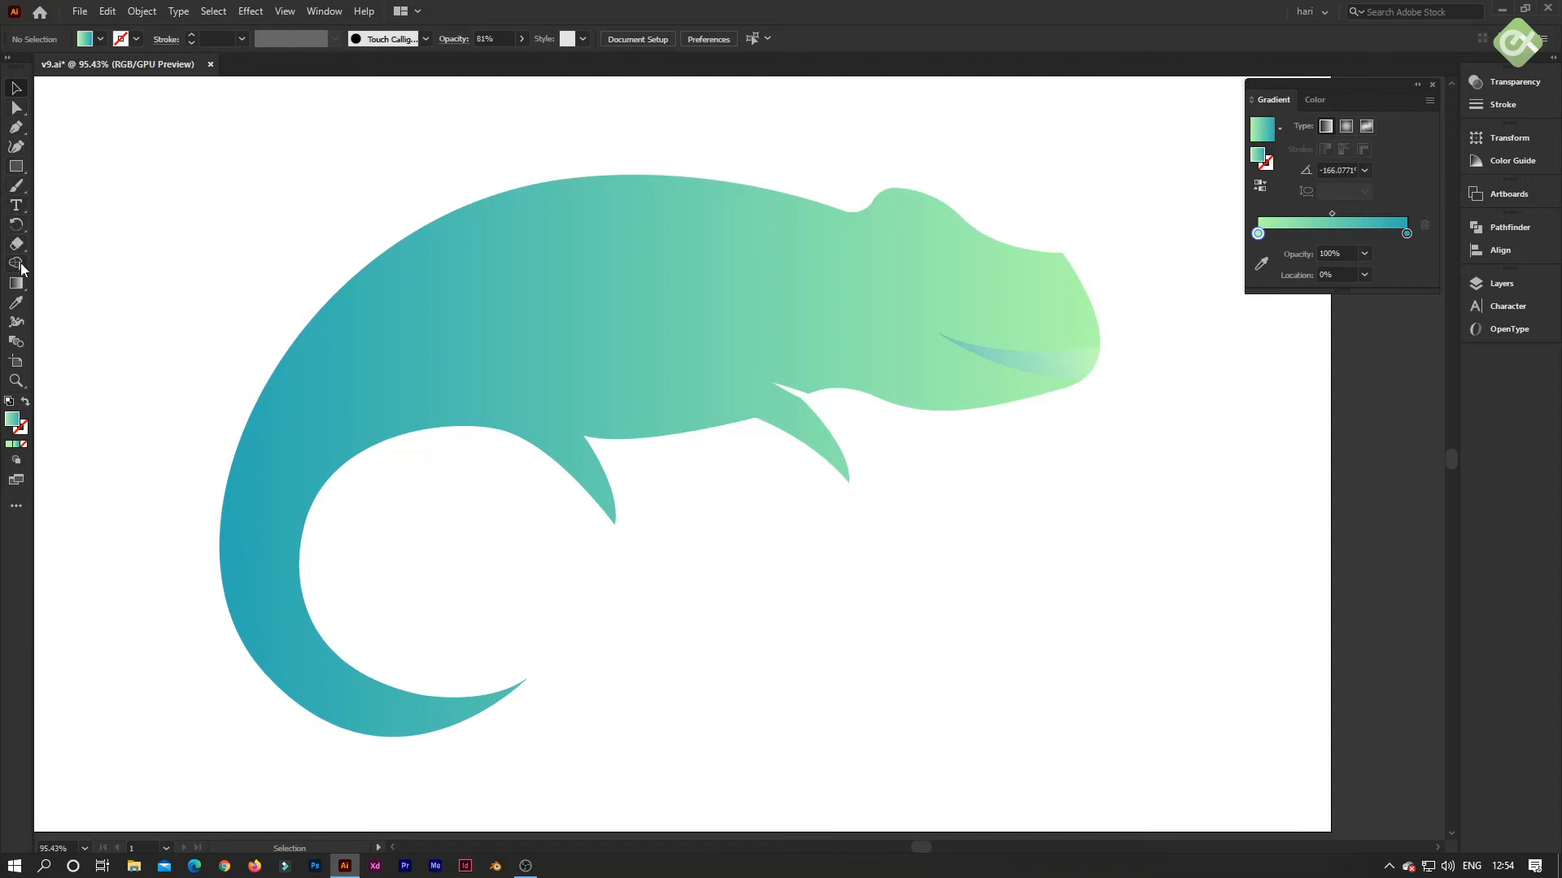
click(18, 130)
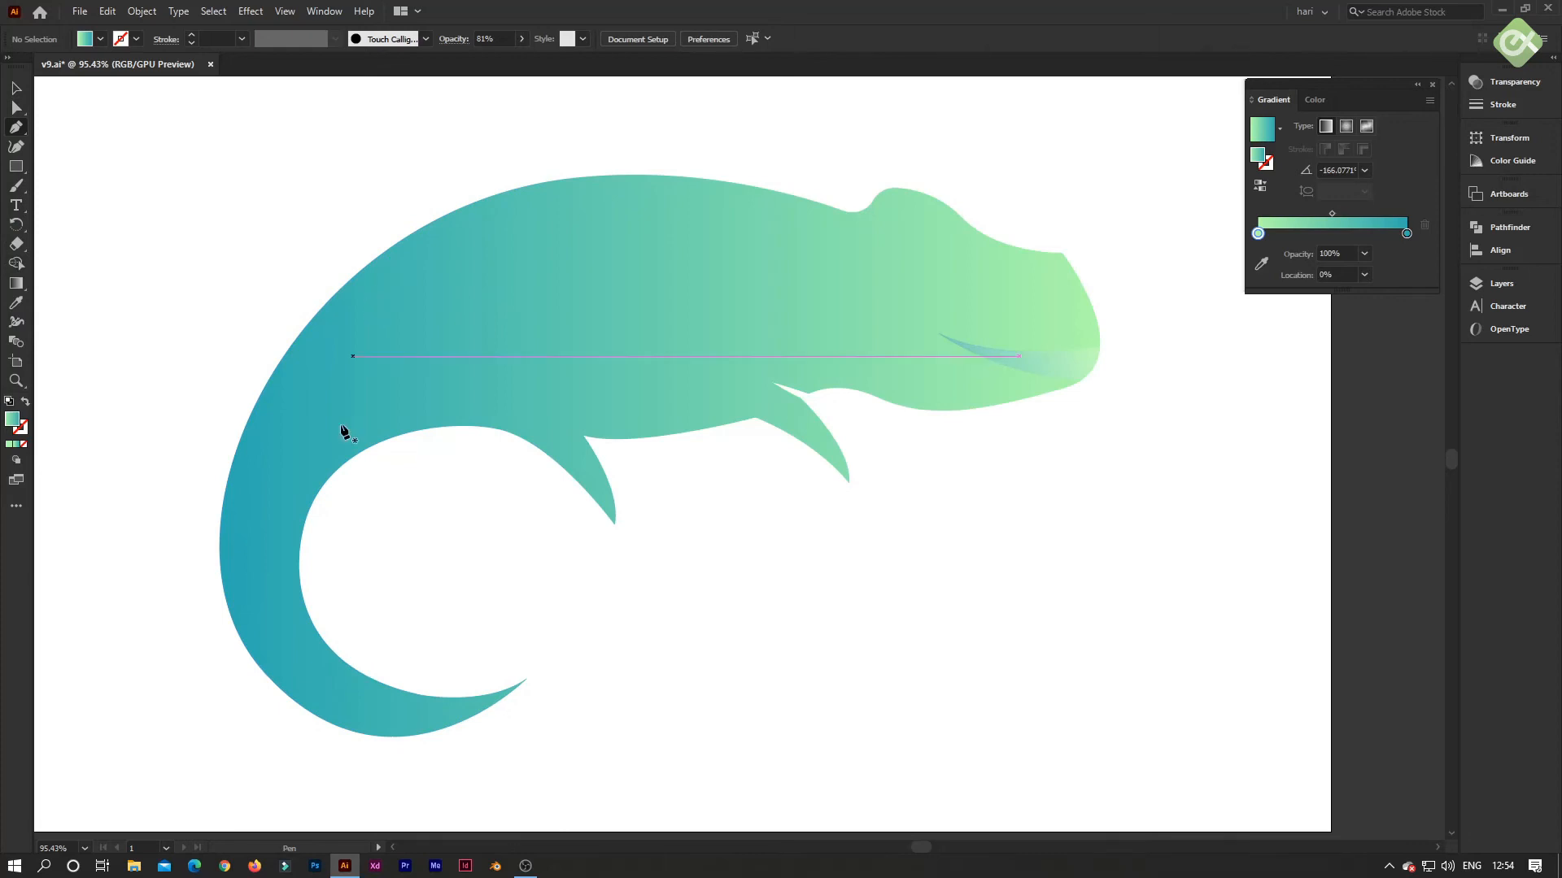
mouse_move(390, 696)
mouse_down()
mouse_move(480, 707)
mouse_move(401, 714)
mouse_move(405, 675)
mouse_up()
key(ctrl+z)
click(424, 682)
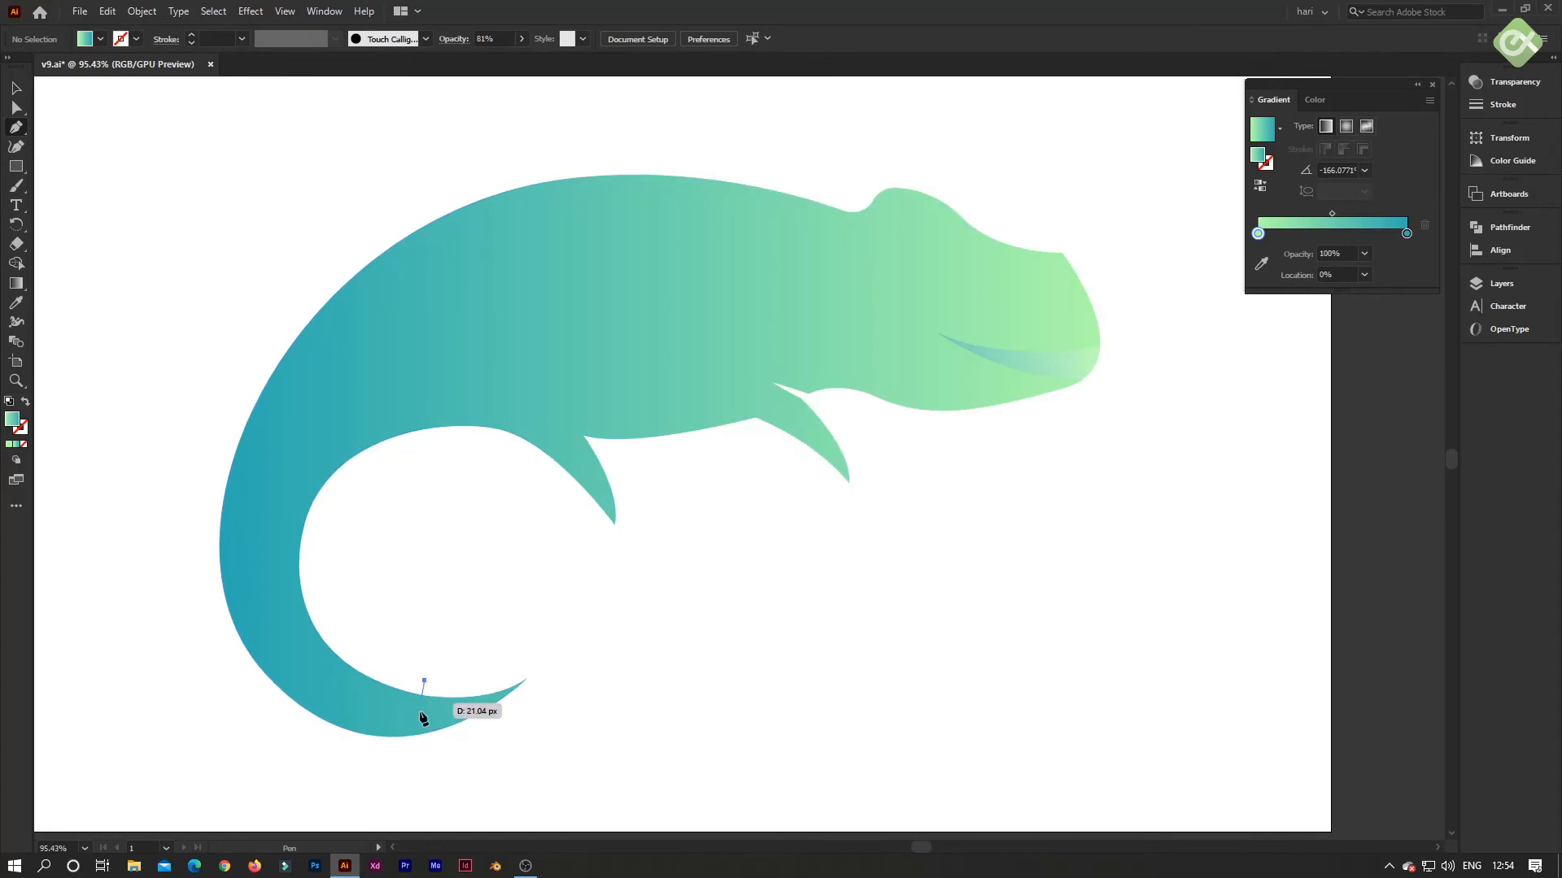
mouse_move(431, 758)
mouse_down()
mouse_move(500, 756)
mouse_move(511, 779)
mouse_move(488, 779)
mouse_up()
key(ctrl+z)
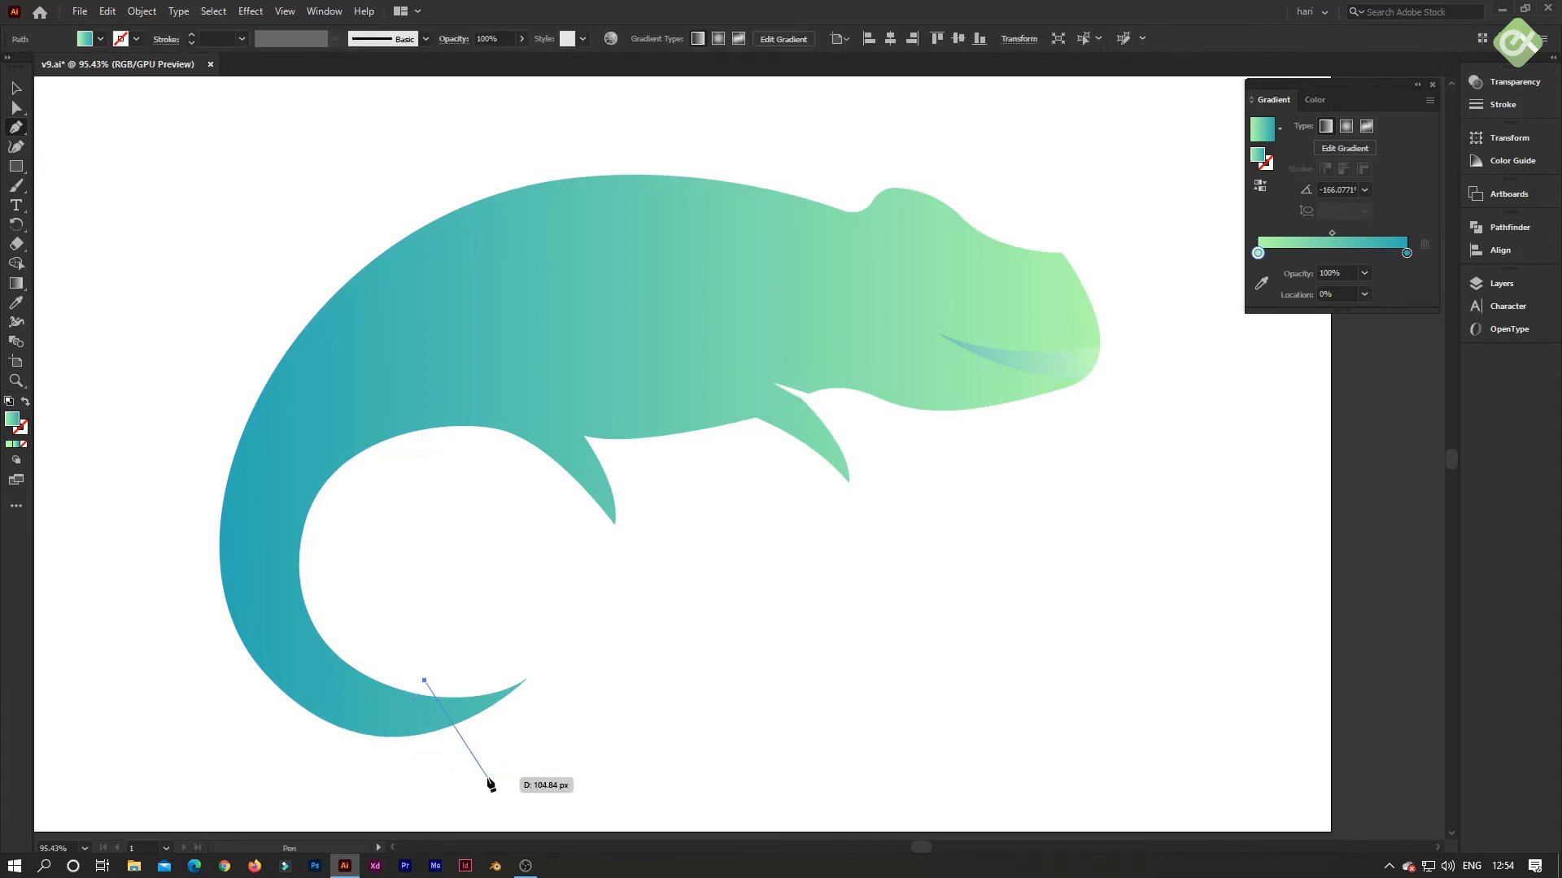
key(ctrl+z)
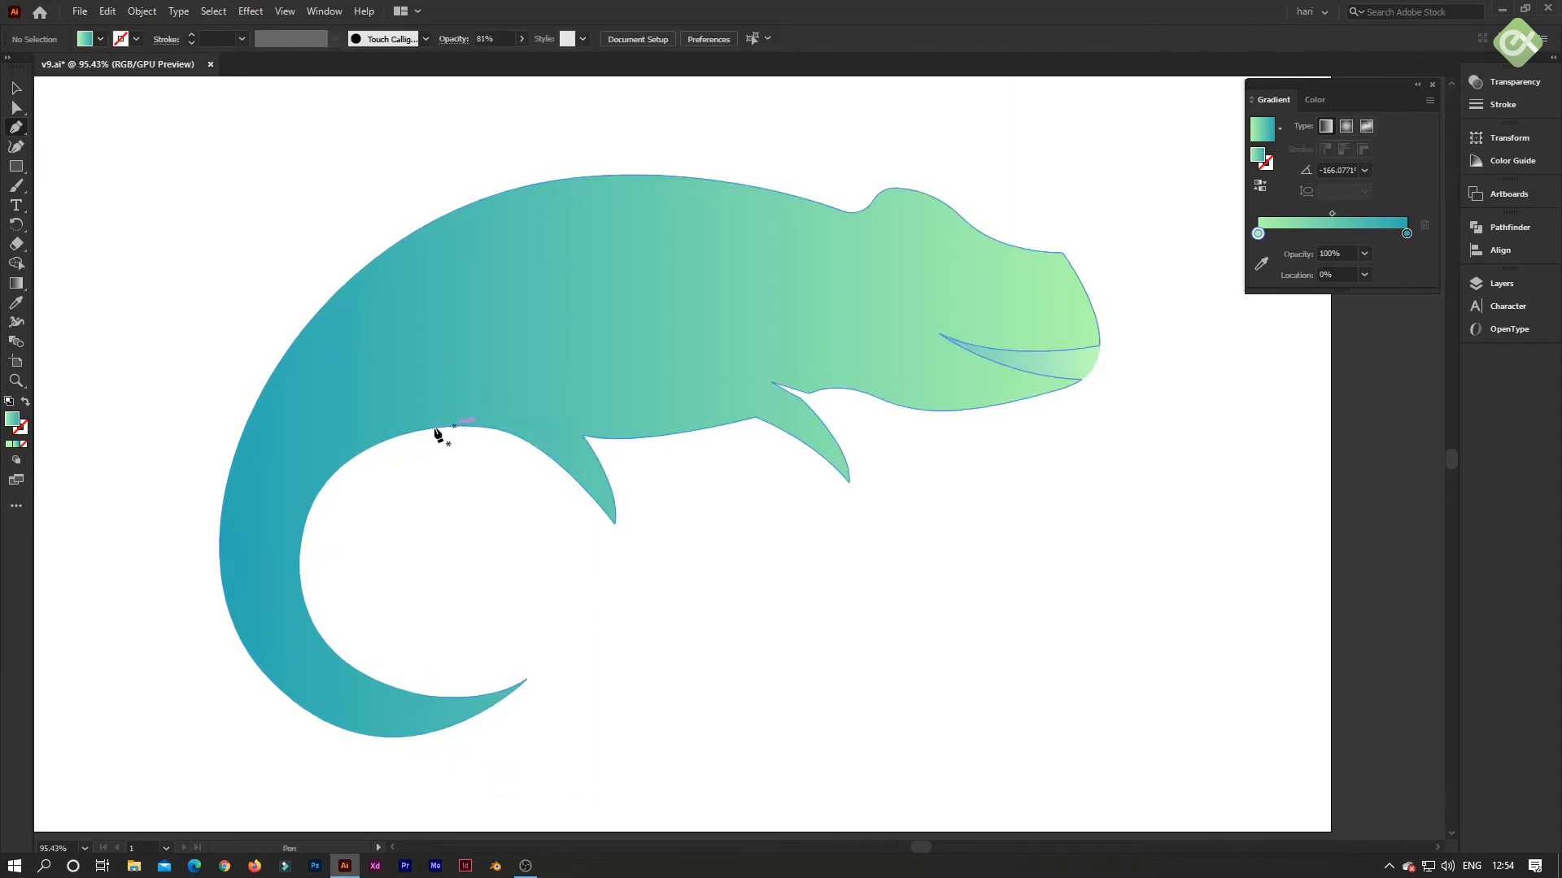
- Start a tail stripe with the Pen tool from the rear back, curving just inside the tail's outer edge to its underside
click(355, 286)
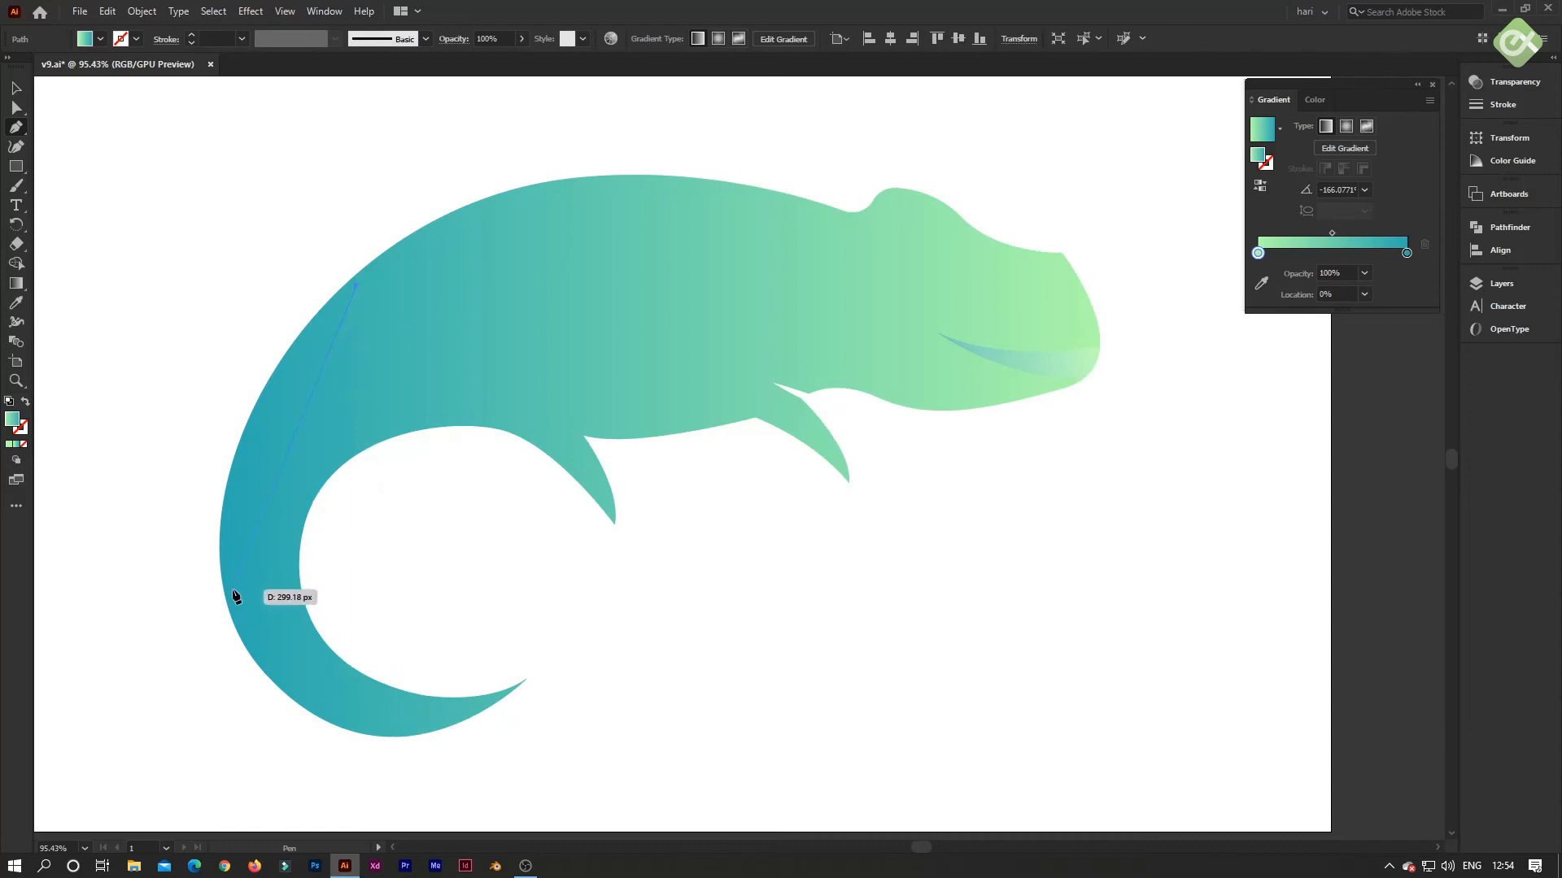
drag(242, 602, 296, 775)
key(ctrl+z)
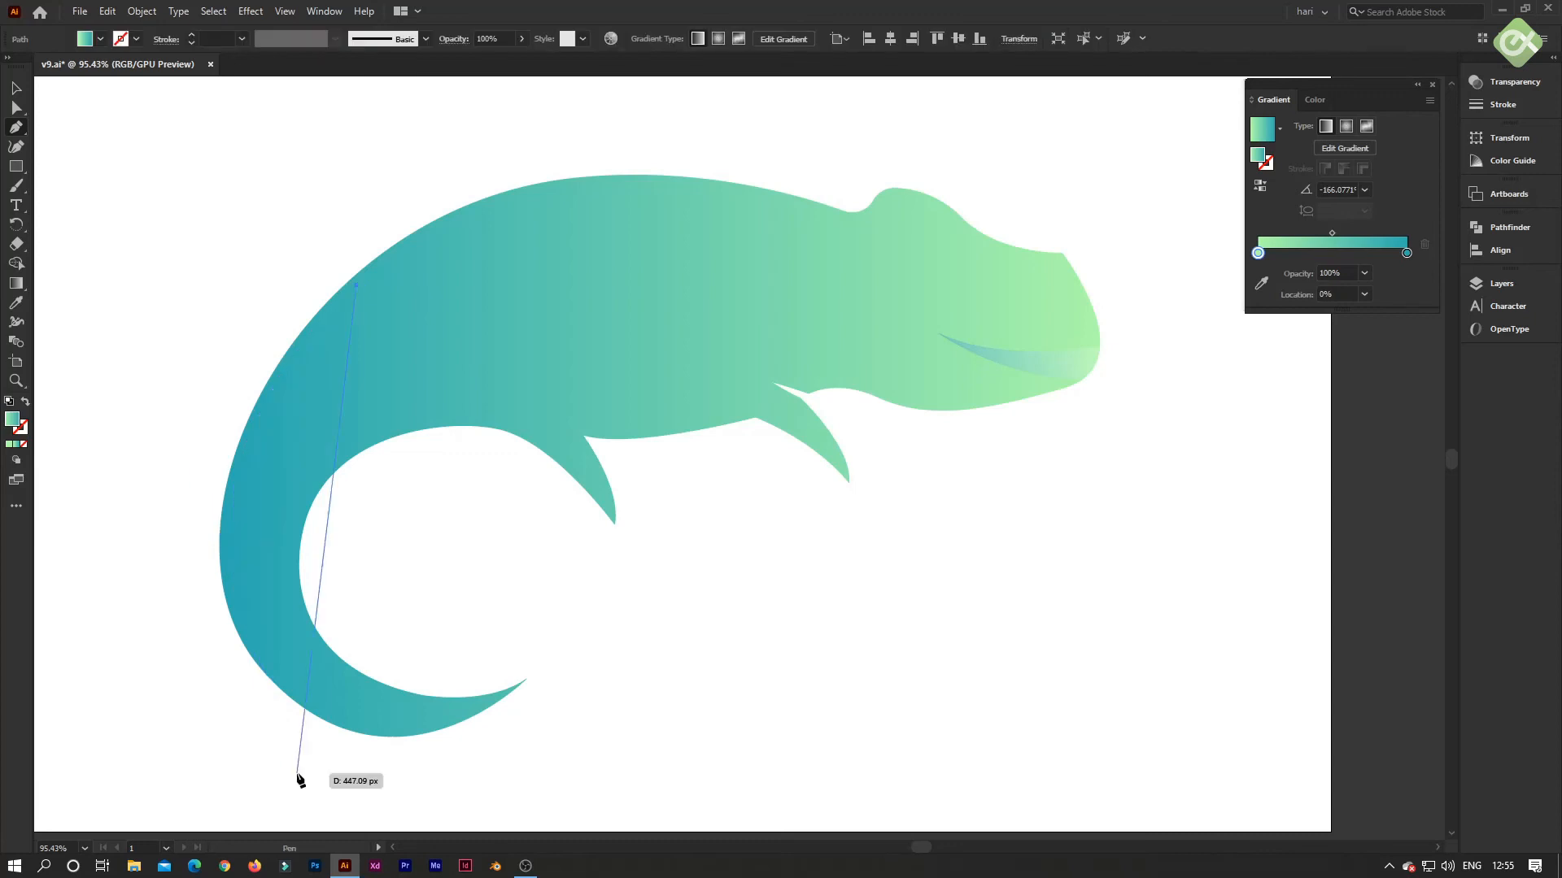
click(230, 515)
drag(219, 560, 212, 640)
drag(212, 648, 215, 647)
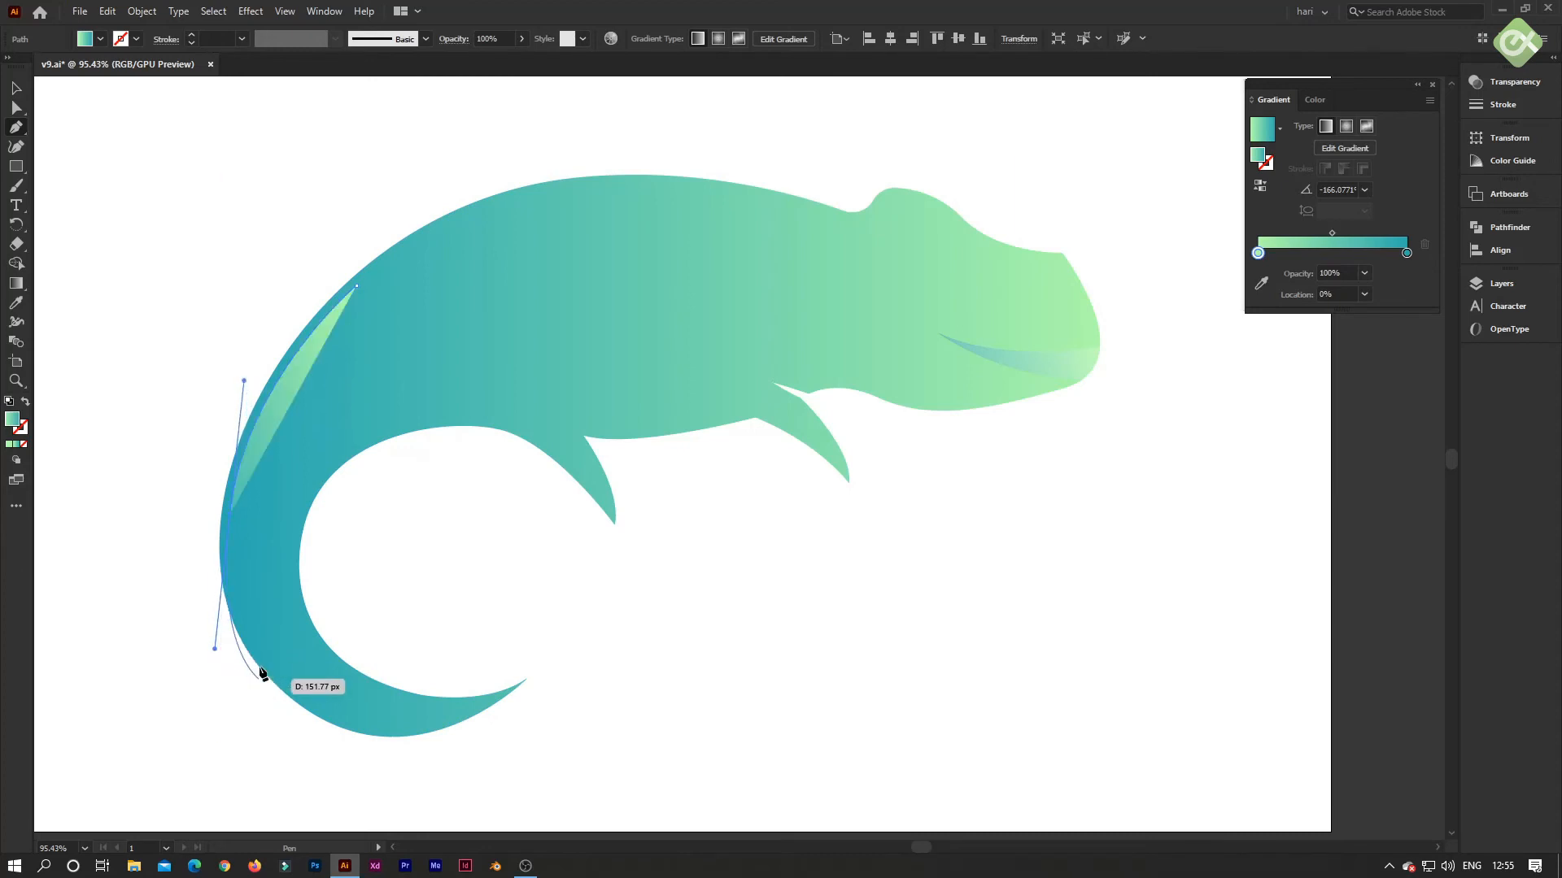
click(231, 518)
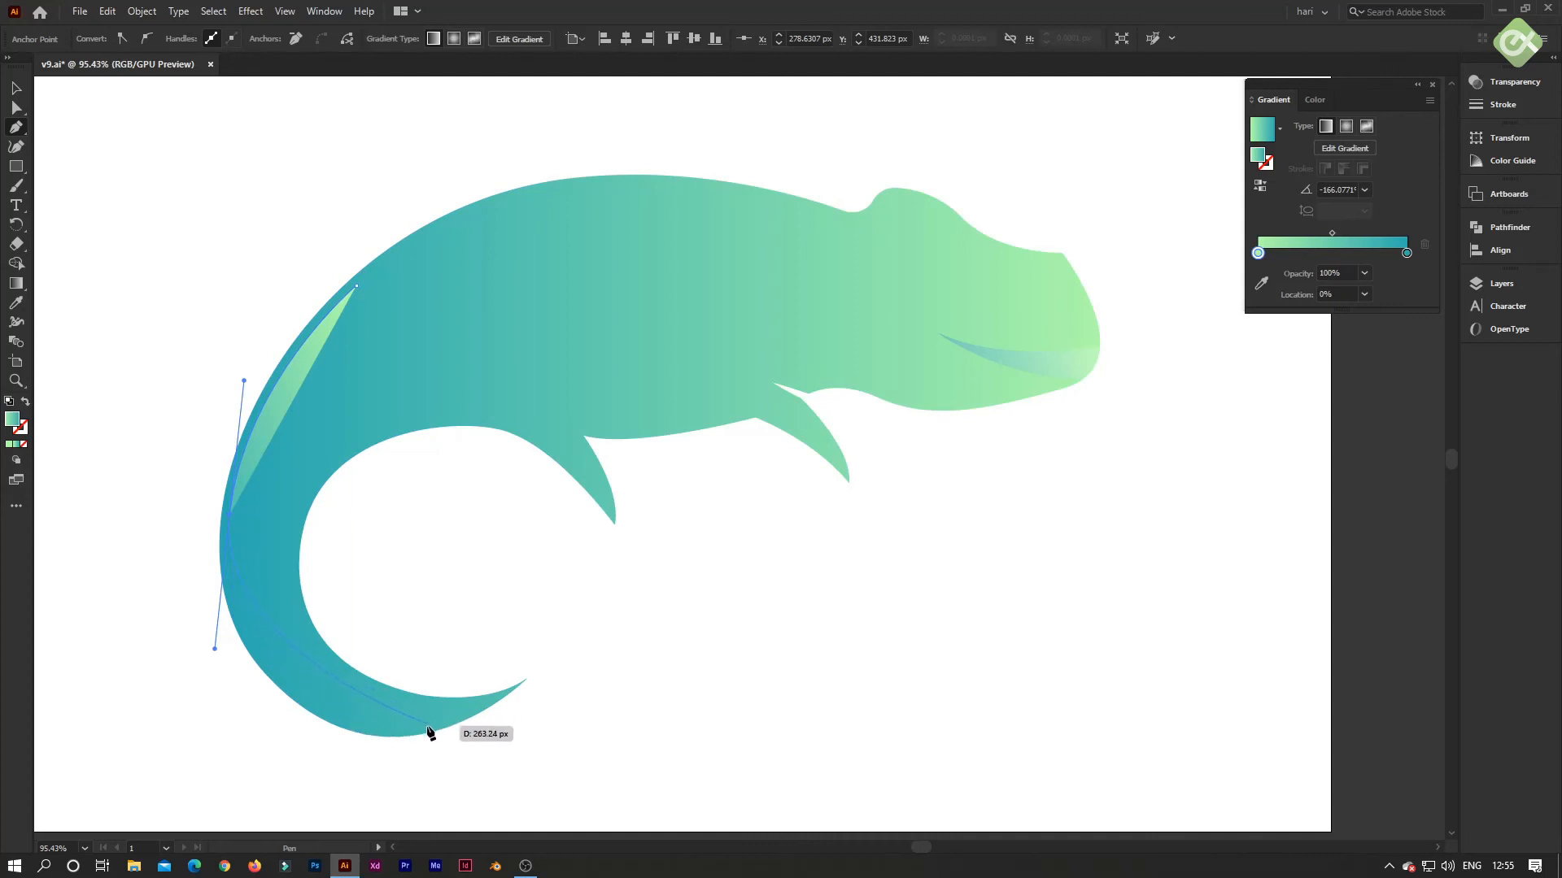
drag(424, 725, 524, 708)
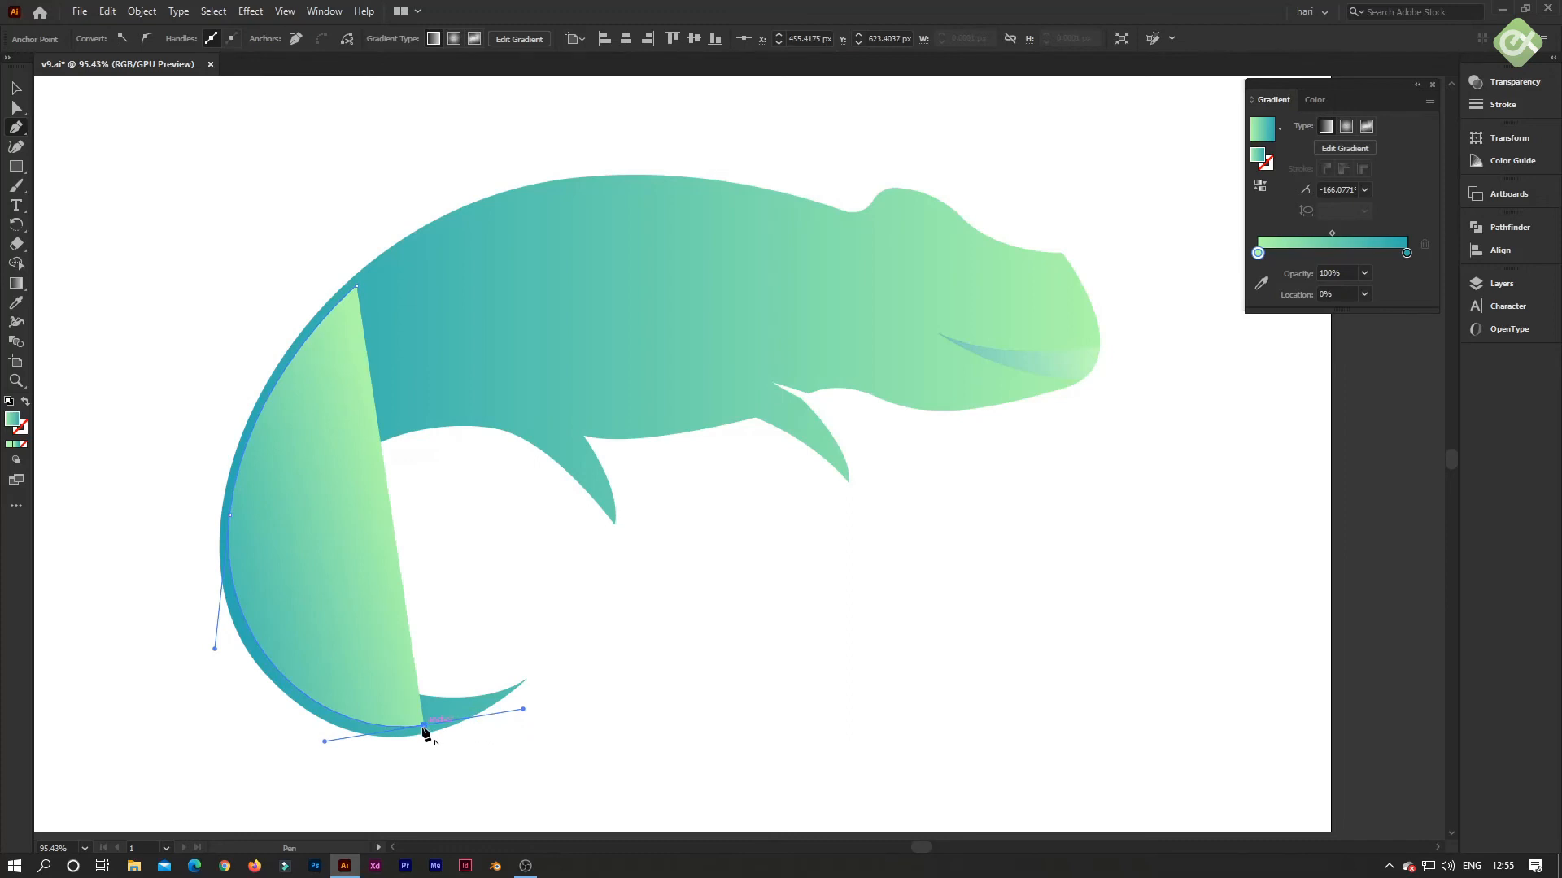
- Continue the stripe with a pointed notch near the tail tip and an inner edge running back up to a second small notch
click(424, 725)
drag(362, 688, 462, 716)
click(457, 714)
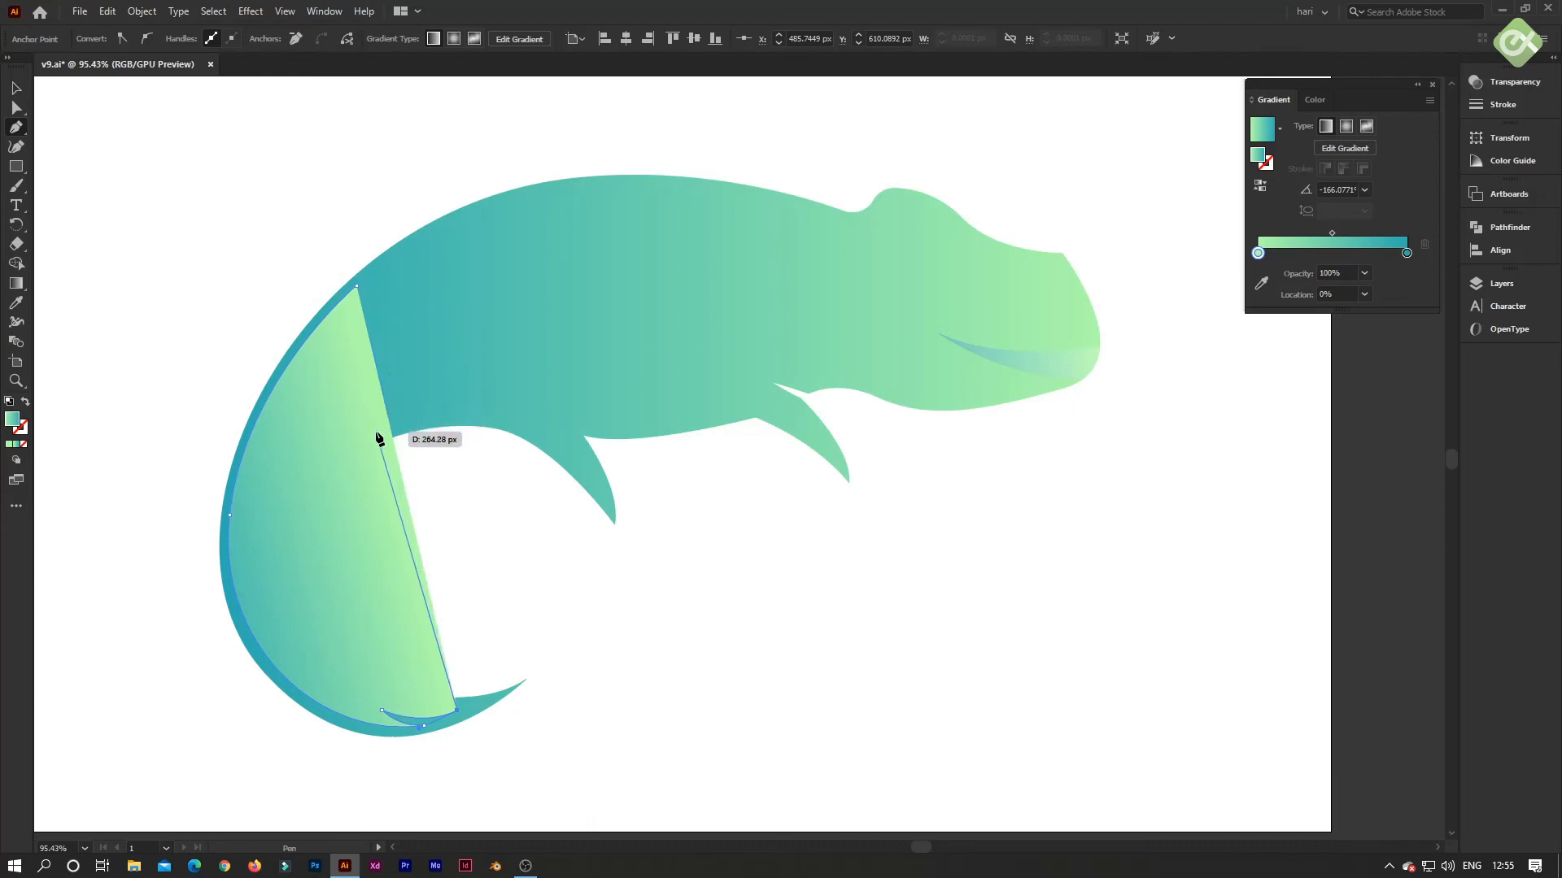
drag(381, 427, 583, 236)
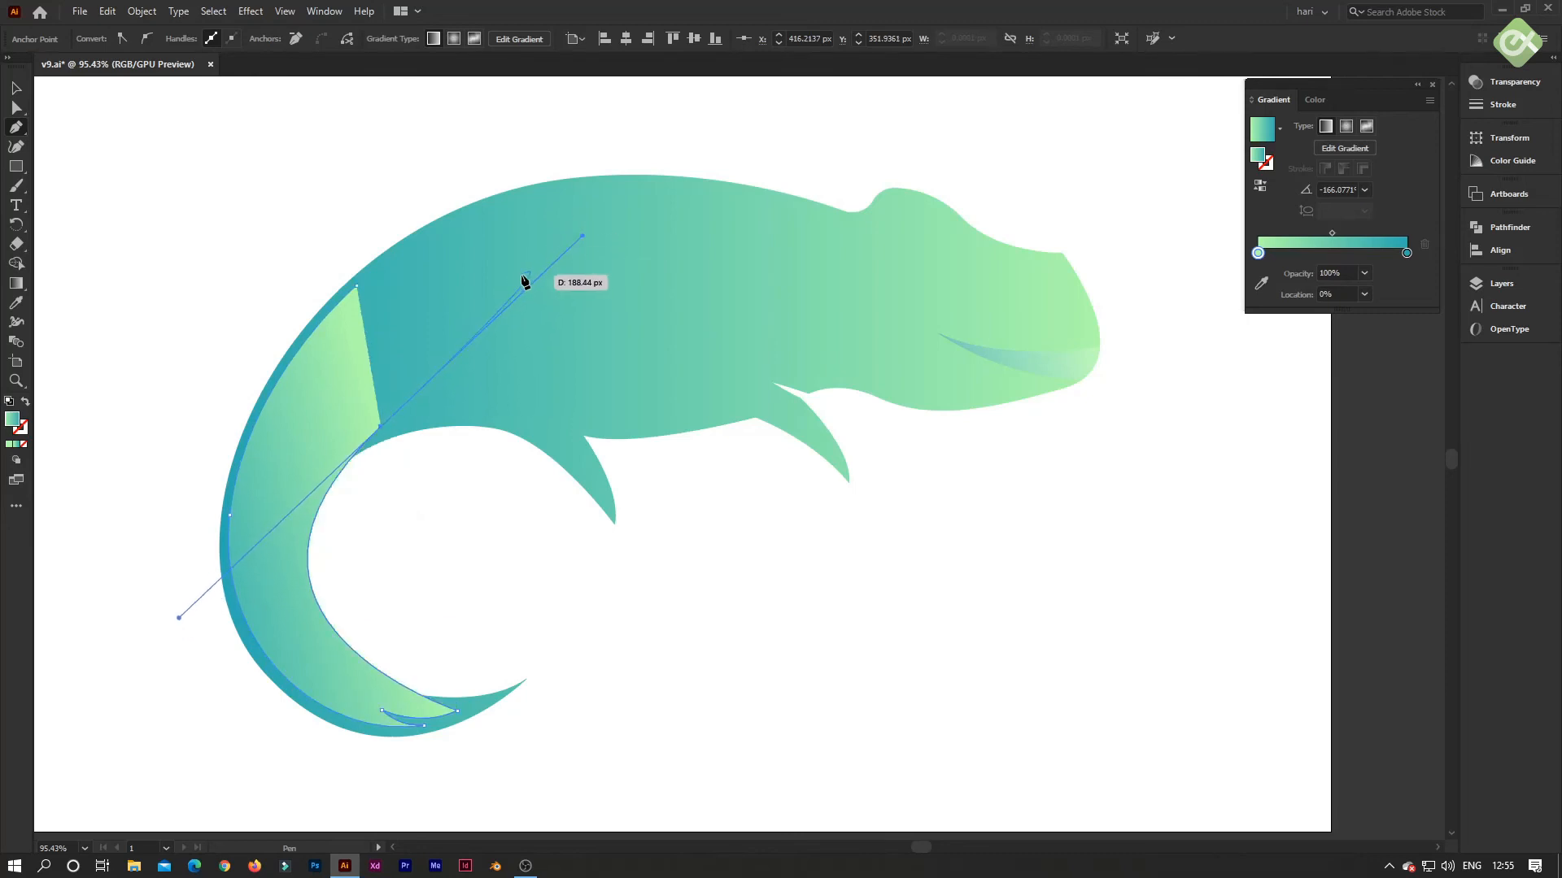
key(ctrl+z)
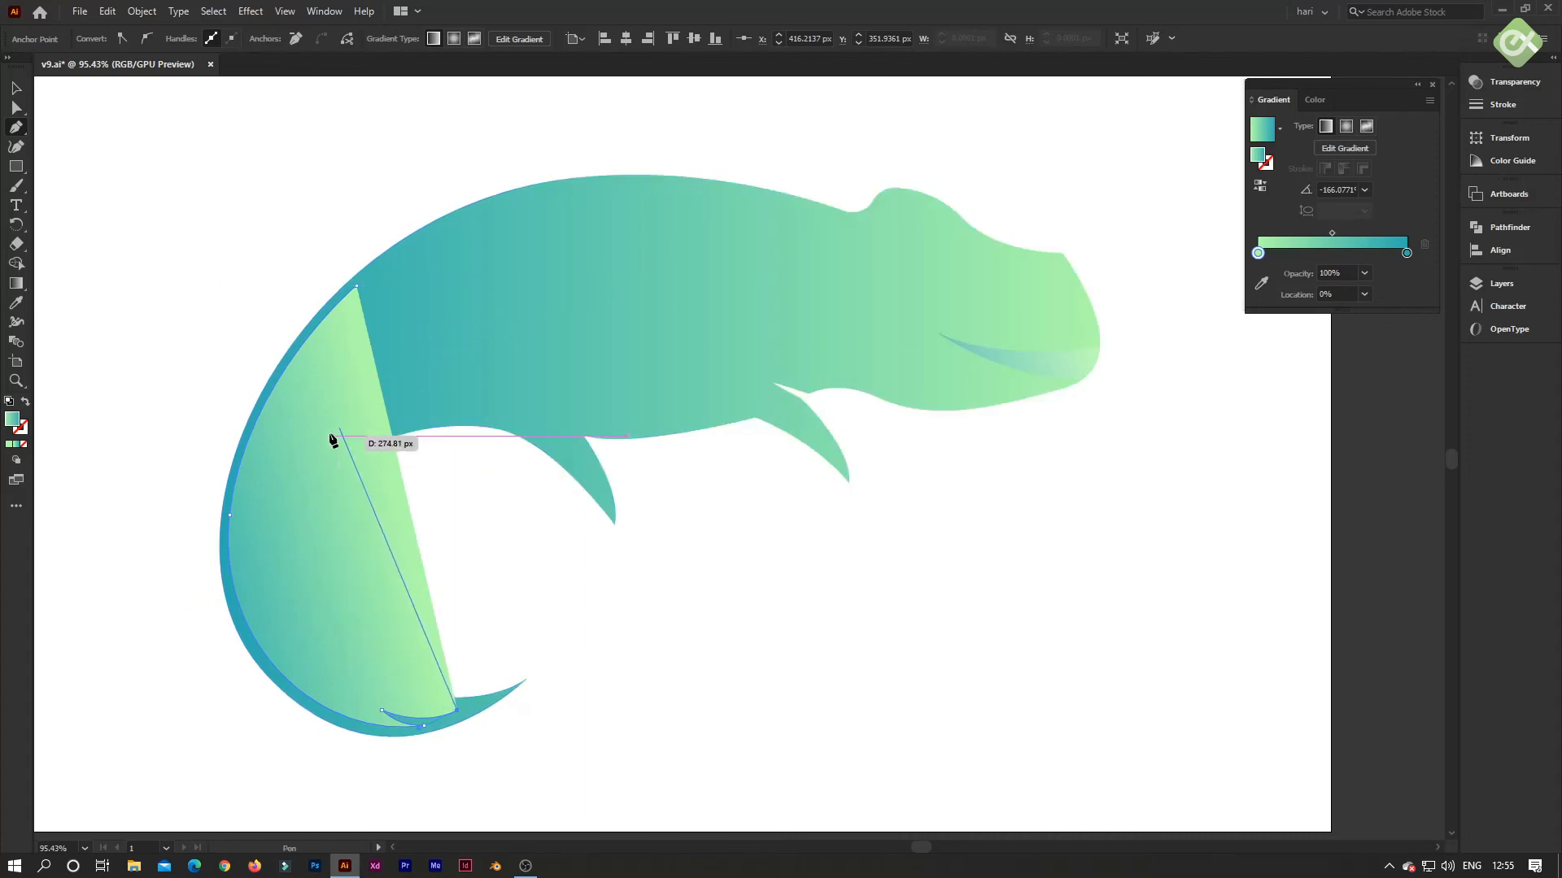
drag(338, 436, 479, 180)
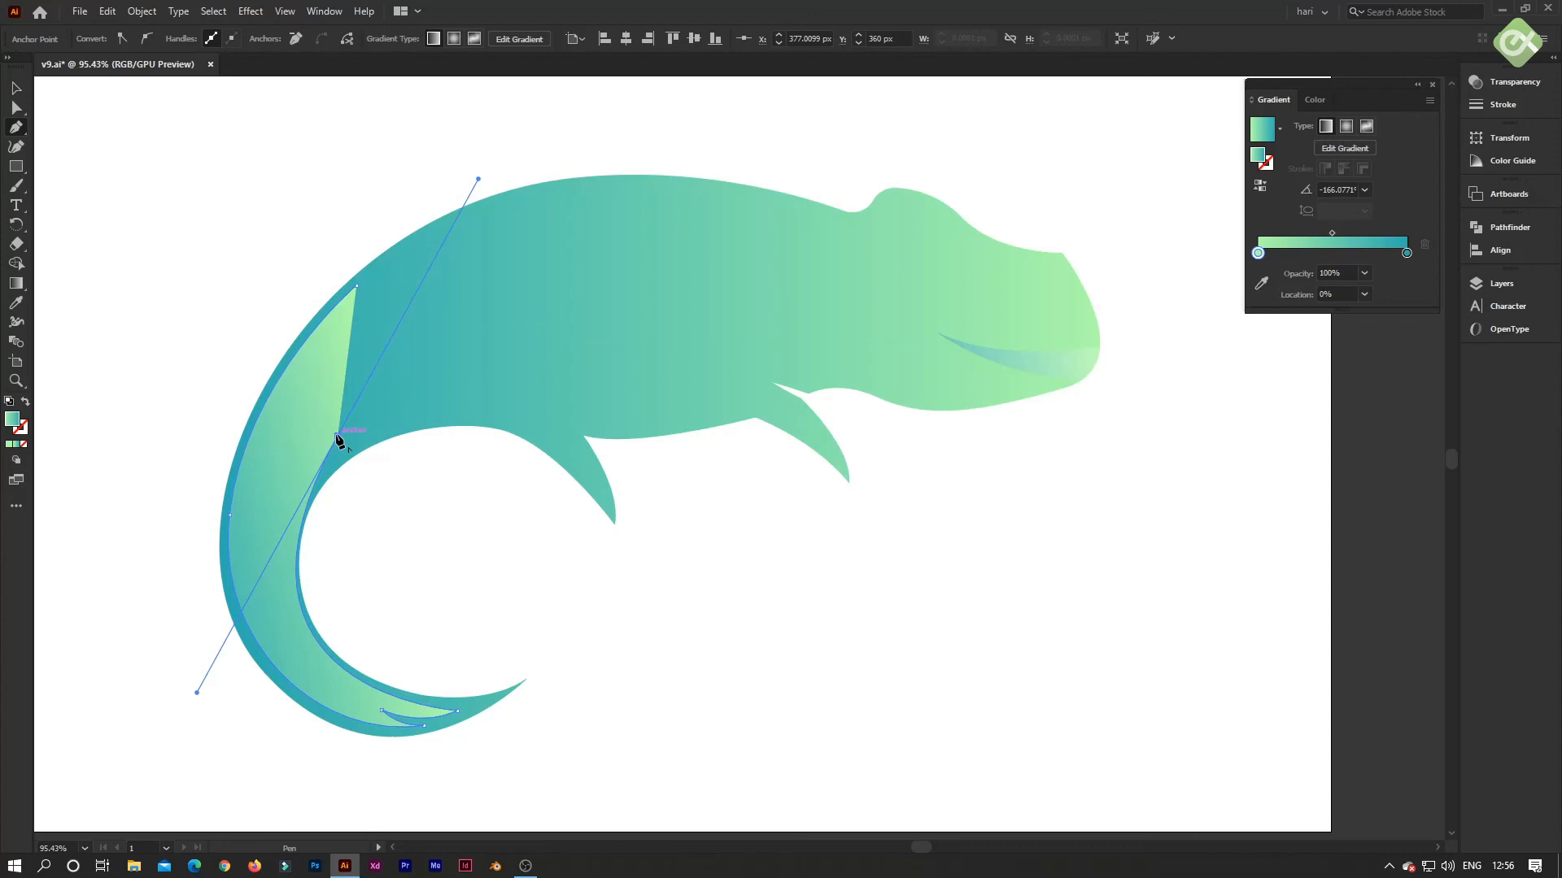
key(ctrl)
drag(339, 440, 295, 632)
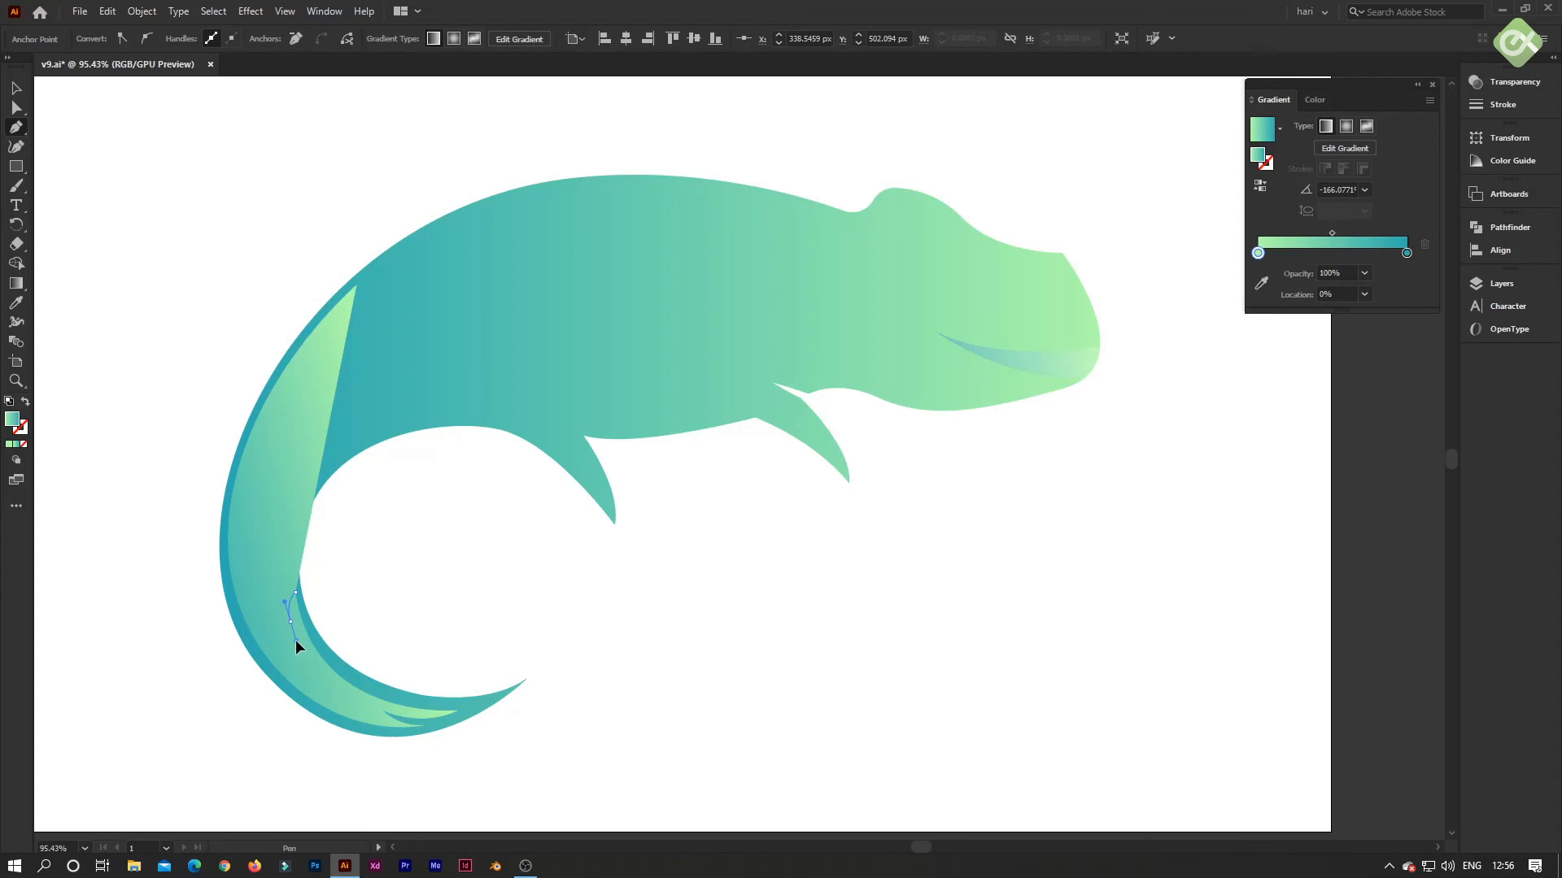
- Extend the stripe's inner edge up the tail and draw two curved pointed prongs reaching into the rear body
drag(291, 634, 349, 338)
drag(353, 410, 455, 318)
click(352, 410)
drag(306, 438, 286, 447)
drag(306, 437, 501, 291)
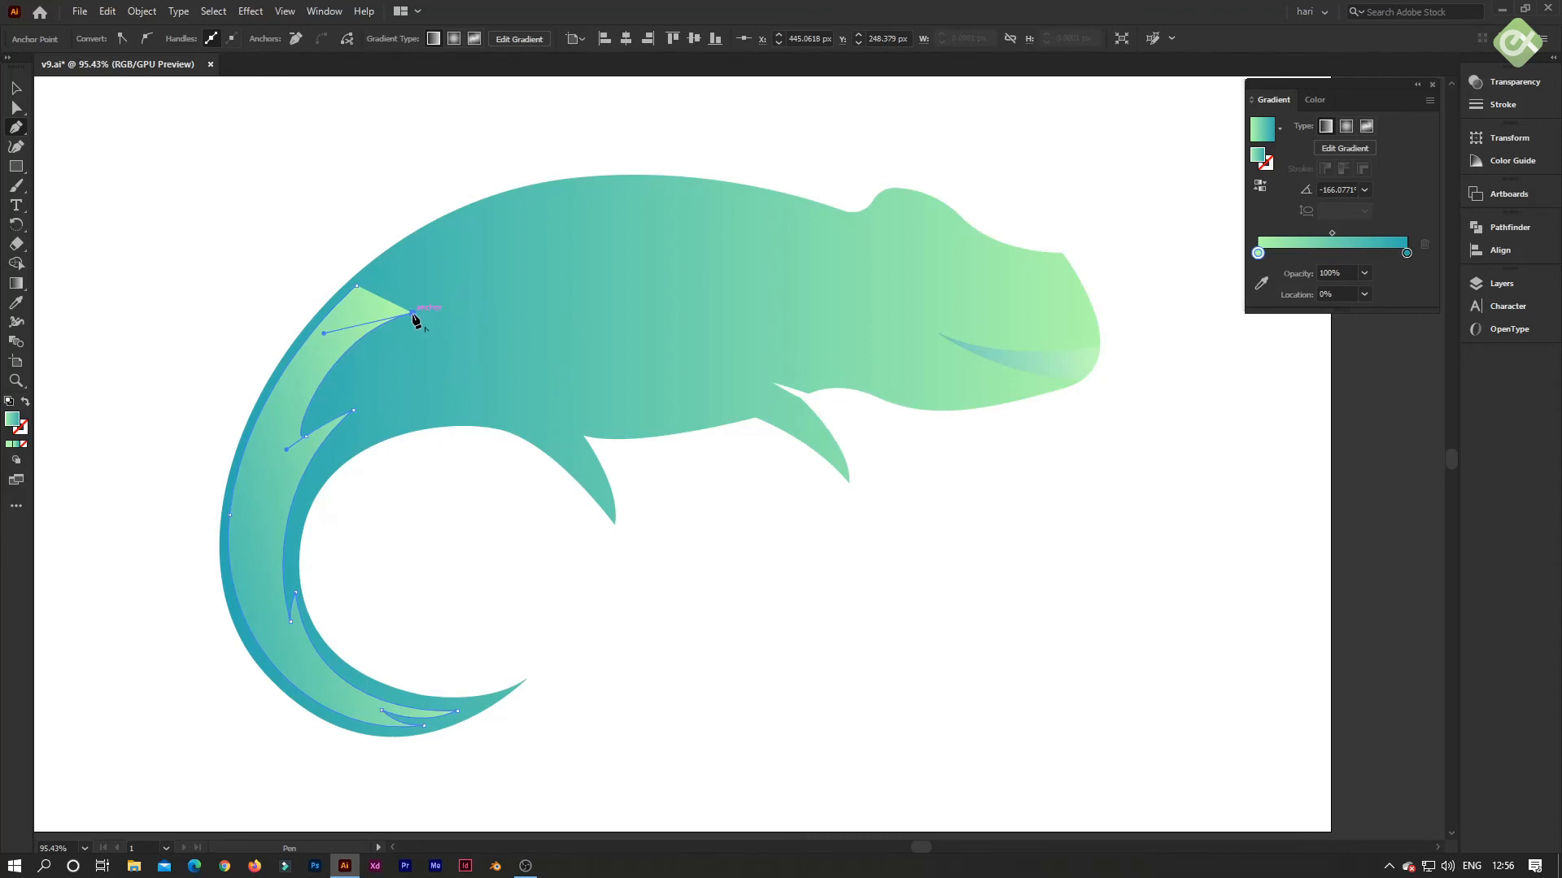
- Draw a third long pointed prong along the upper back, close the stripe's outline and deselect it
drag(413, 313, 300, 384)
drag(299, 384, 250, 448)
drag(300, 384, 499, 218)
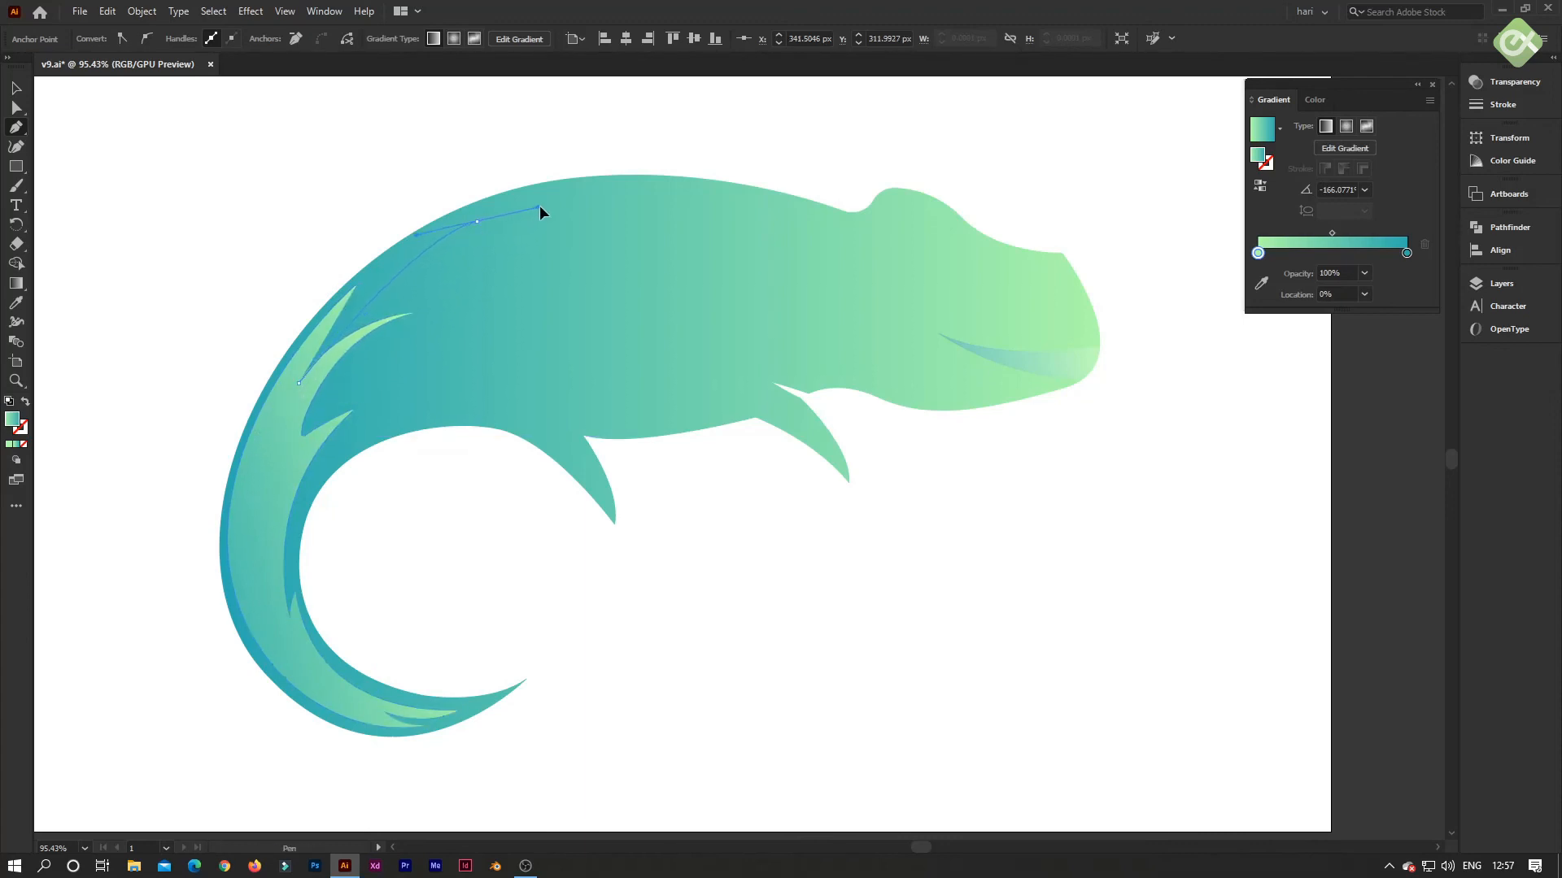
drag(587, 194, 587, 195)
click(476, 223)
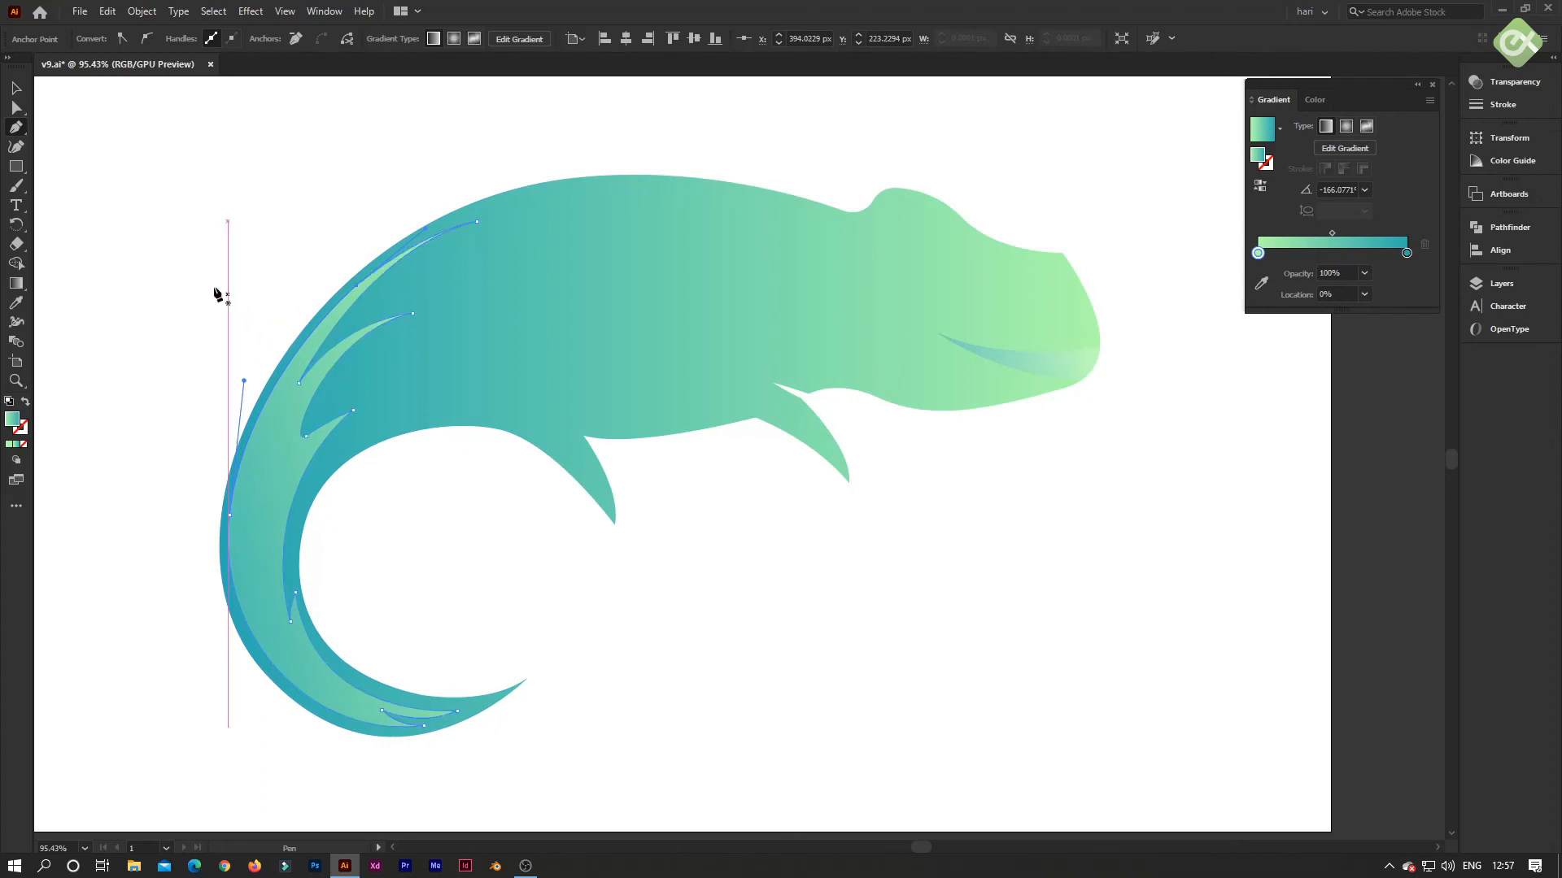
click(18, 90)
click(157, 232)
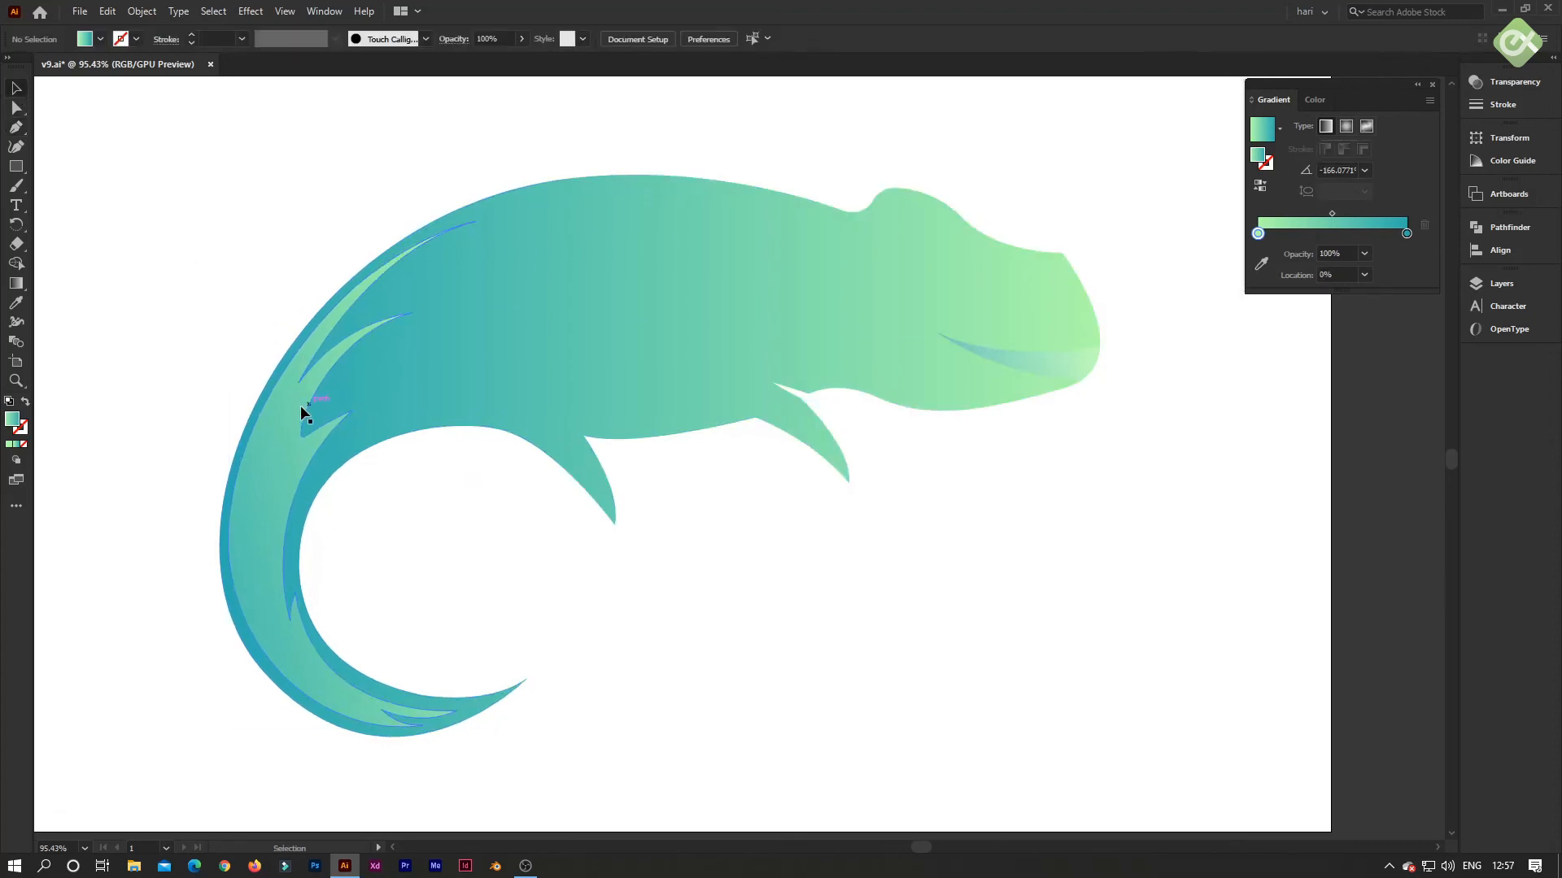
- Try the lower swatch's blue-green gradient on the tail stripe with its colours reversed
click(293, 412)
click(134, 265)
key(z)
alt+click(138, 222)
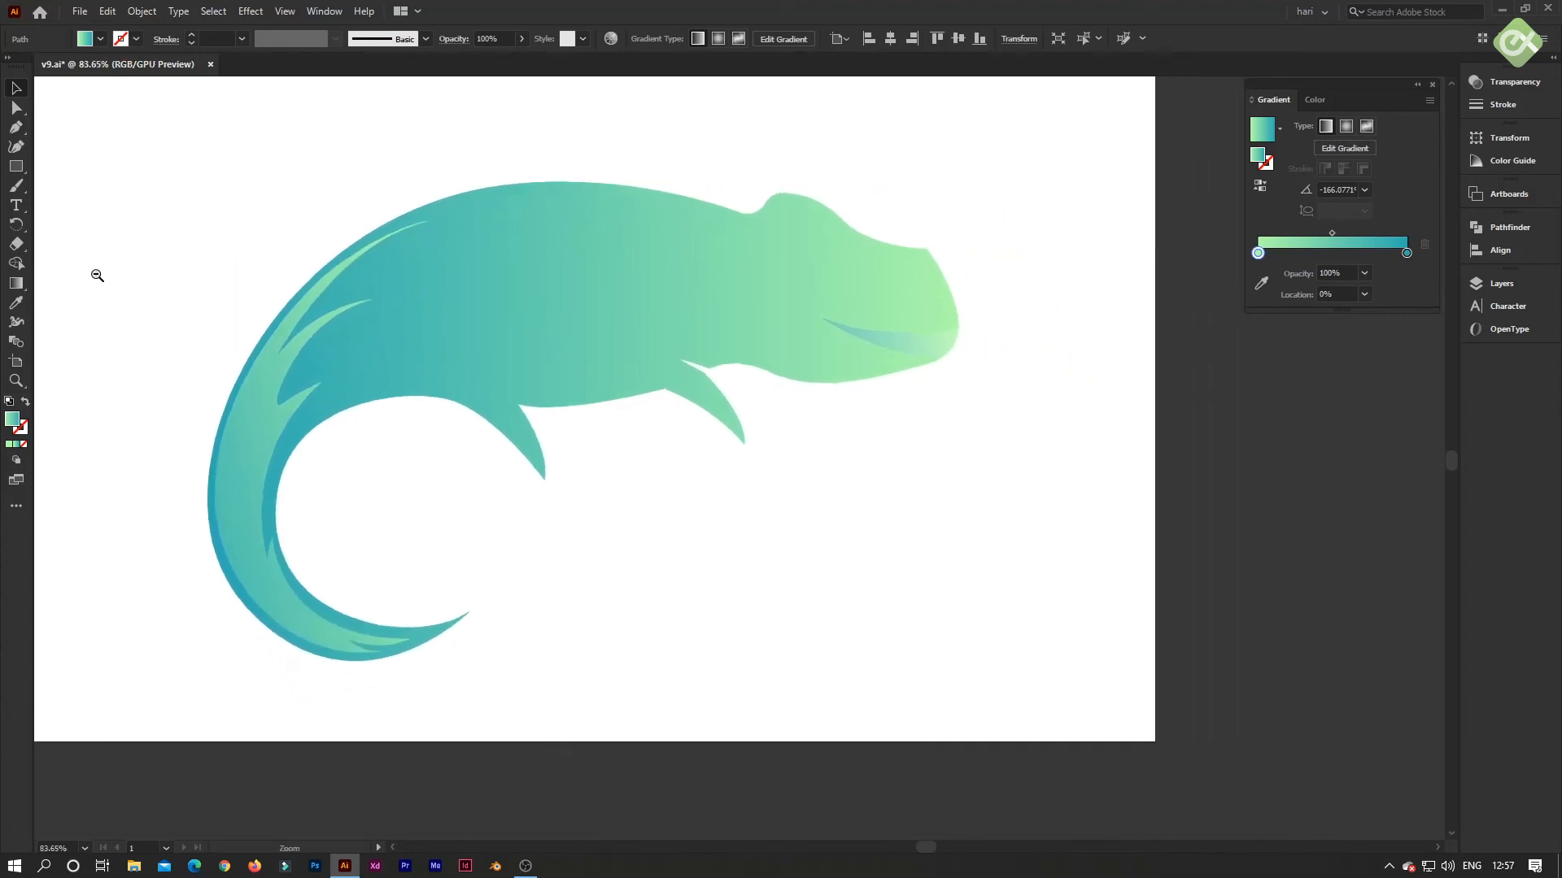
alt+click(97, 275)
drag(94, 261, 313, 326)
key(v)
click(16, 304)
click(91, 243)
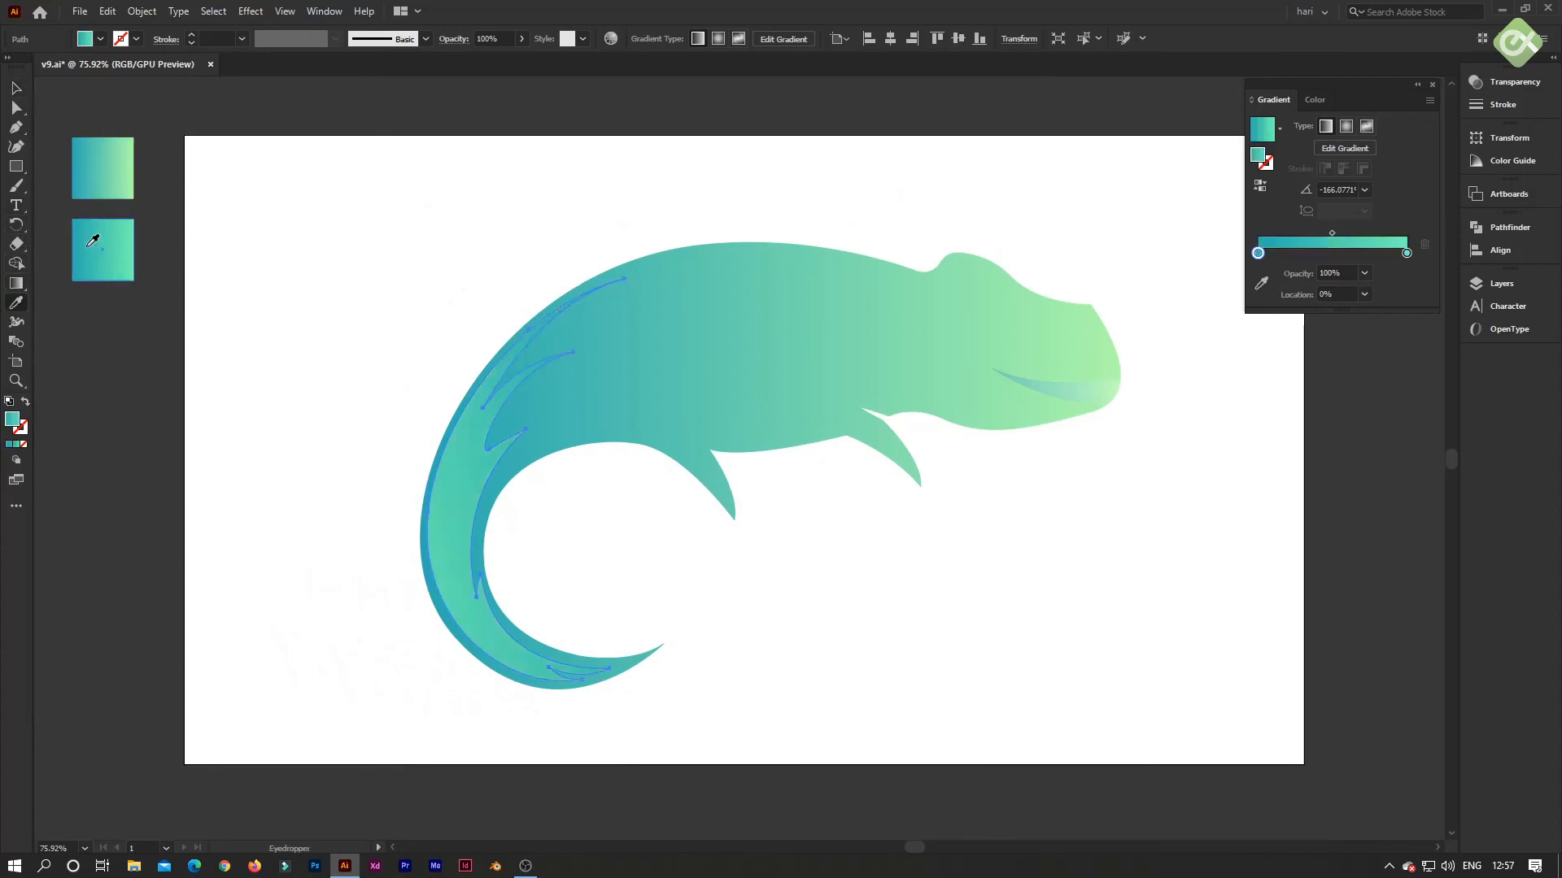
click(1260, 186)
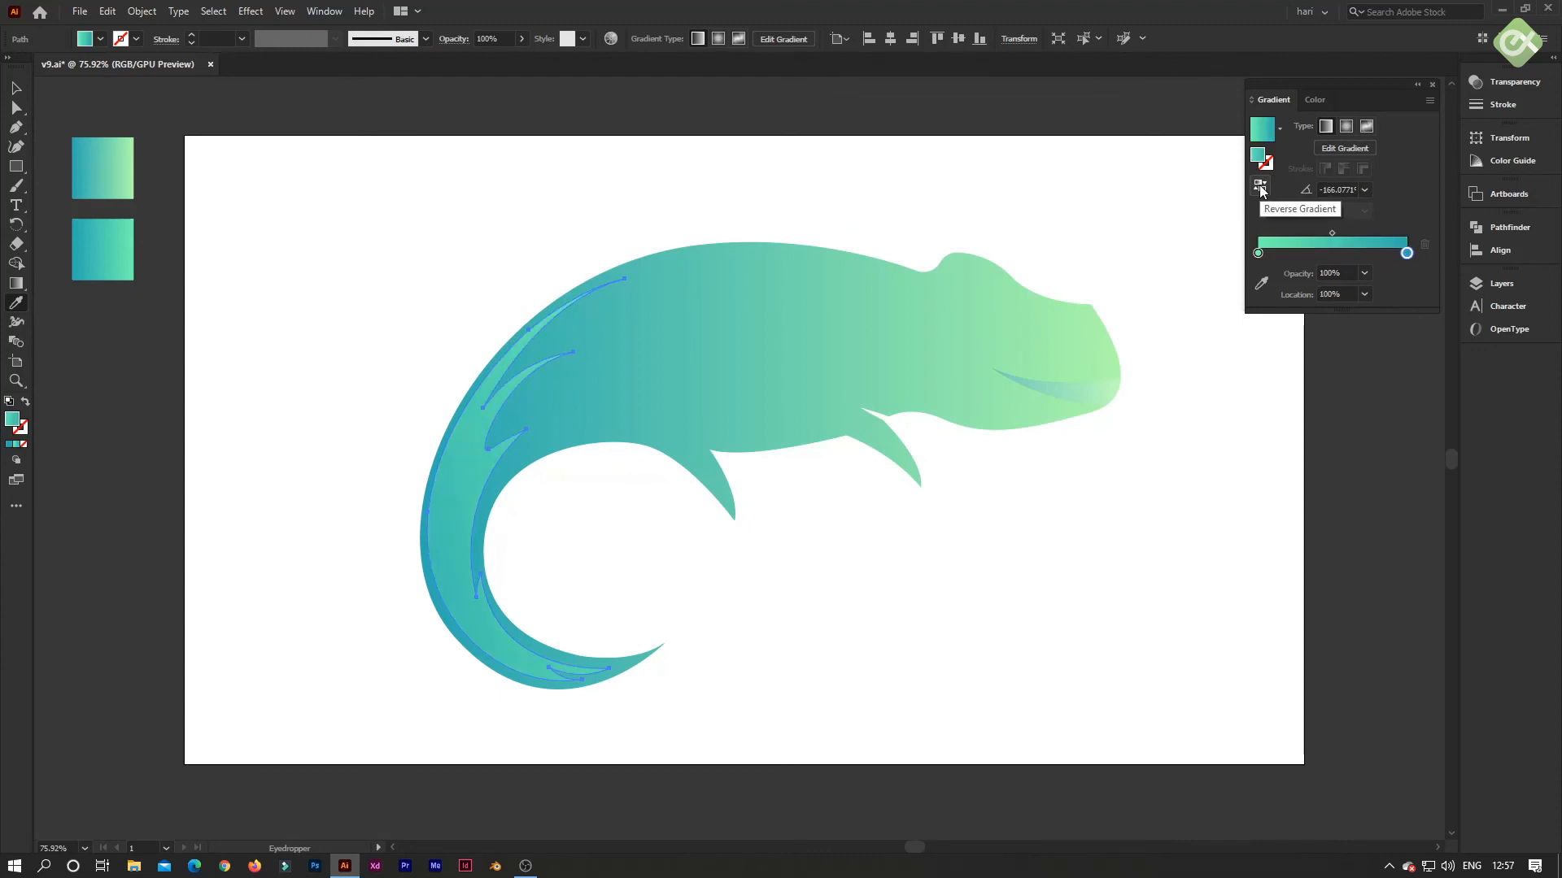
- Copy the upper swatch's gradient onto the tail stripe, reverse it and redraw it diagonally across the lower tail at about 54°
click(104, 155)
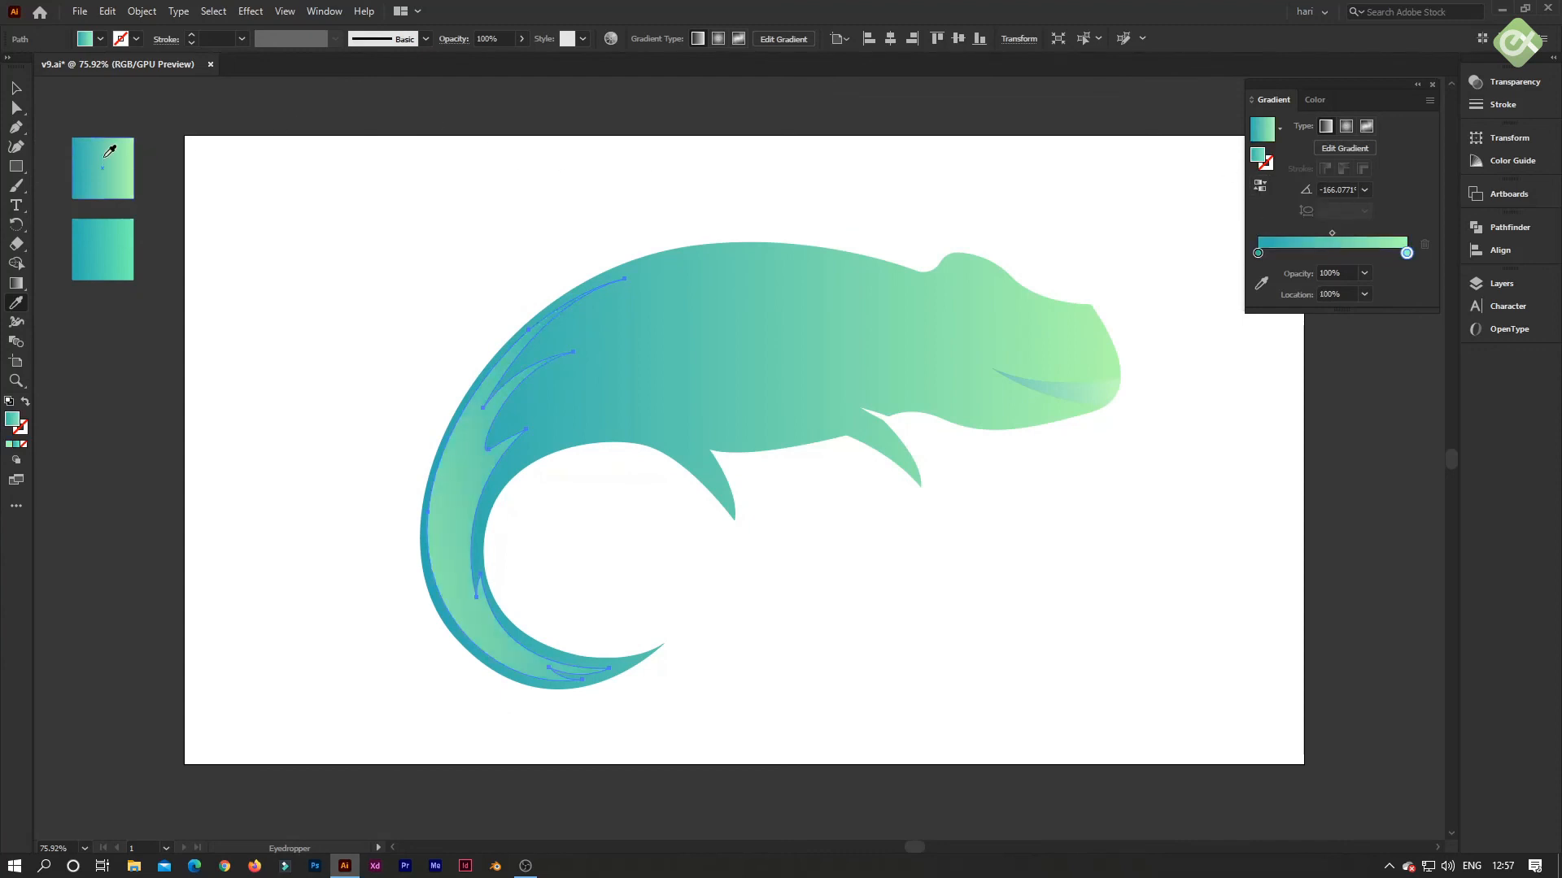
click(1260, 186)
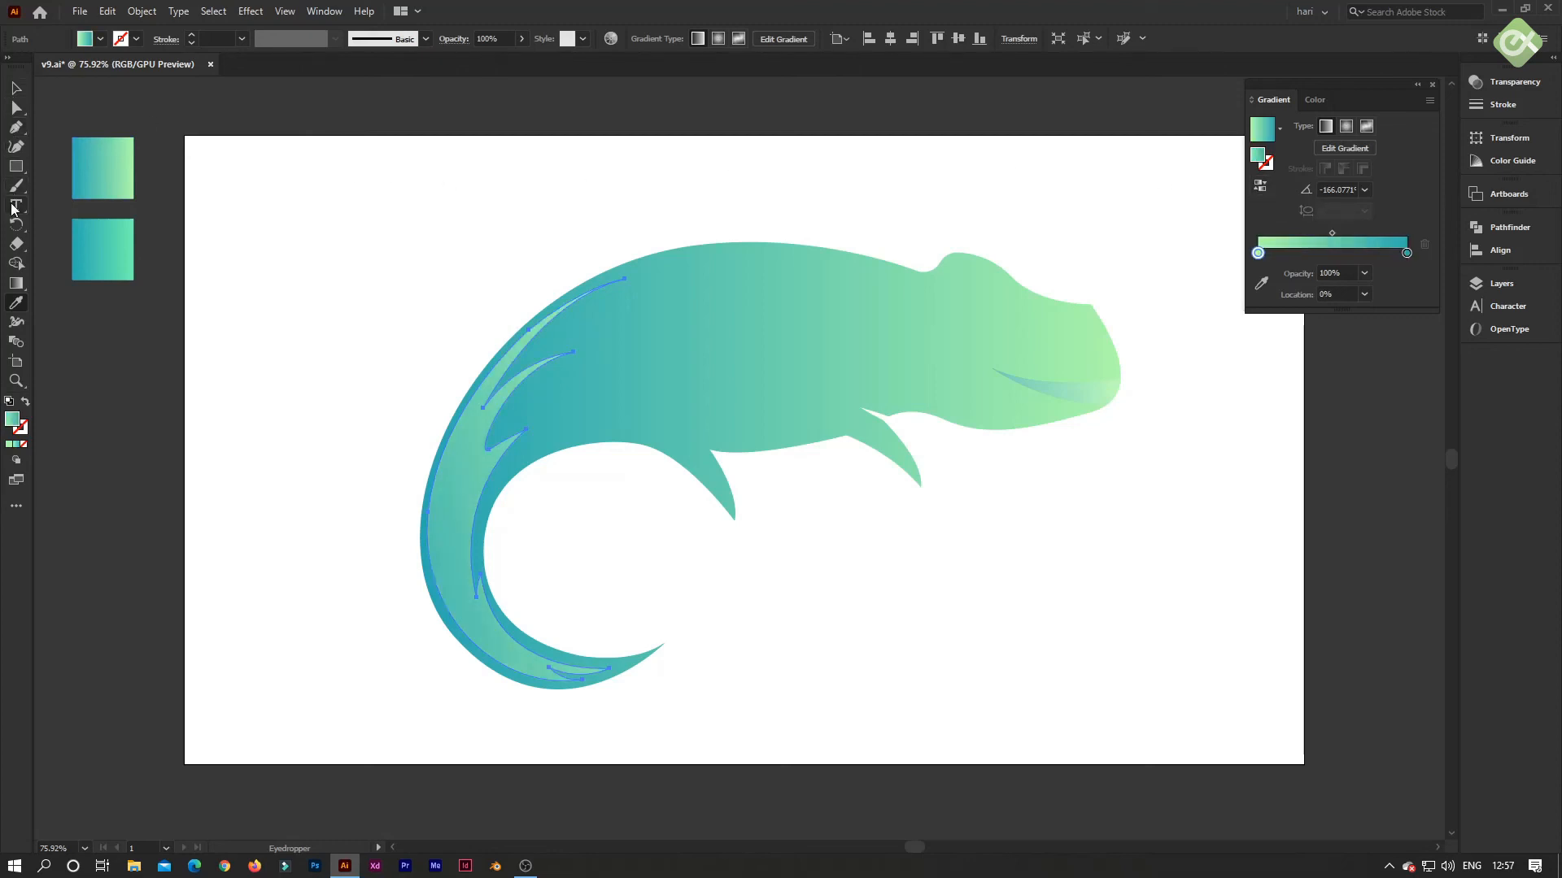
click(16, 283)
drag(382, 572, 517, 436)
drag(464, 636, 545, 526)
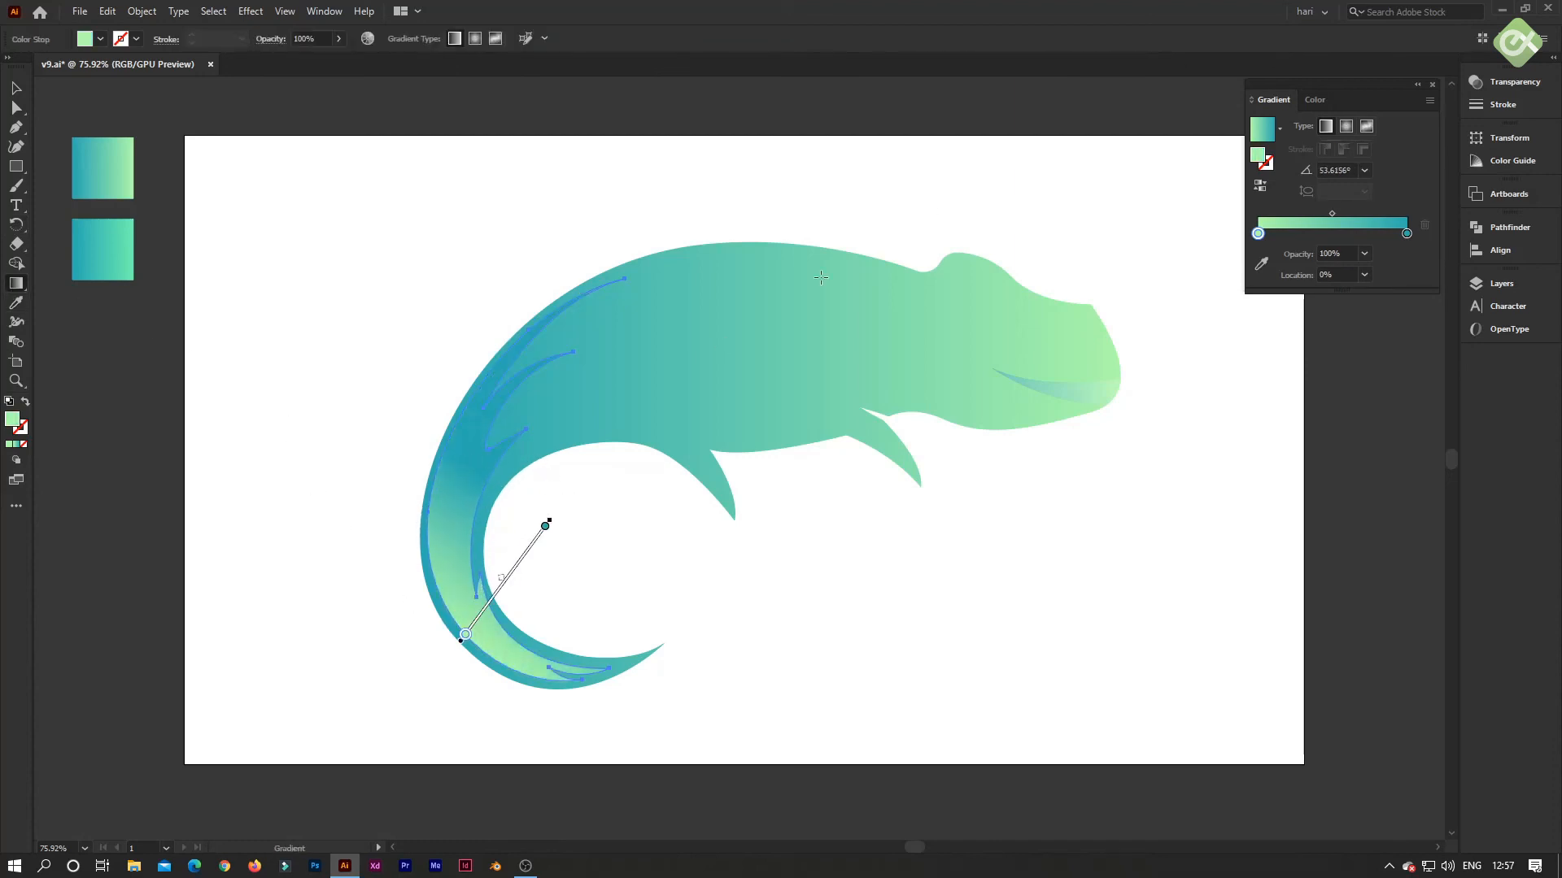
- Reverse the stripe's gradient colours and redraw it from the blue tail side towards the body at about 31°
click(1260, 186)
mouse_move(435, 562)
mouse_down()
mouse_move(554, 364)
mouse_move(476, 446)
mouse_move(626, 242)
mouse_up()
mouse_move(373, 462)
mouse_down()
mouse_move(537, 422)
mouse_move(774, 237)
mouse_move(698, 262)
mouse_up()
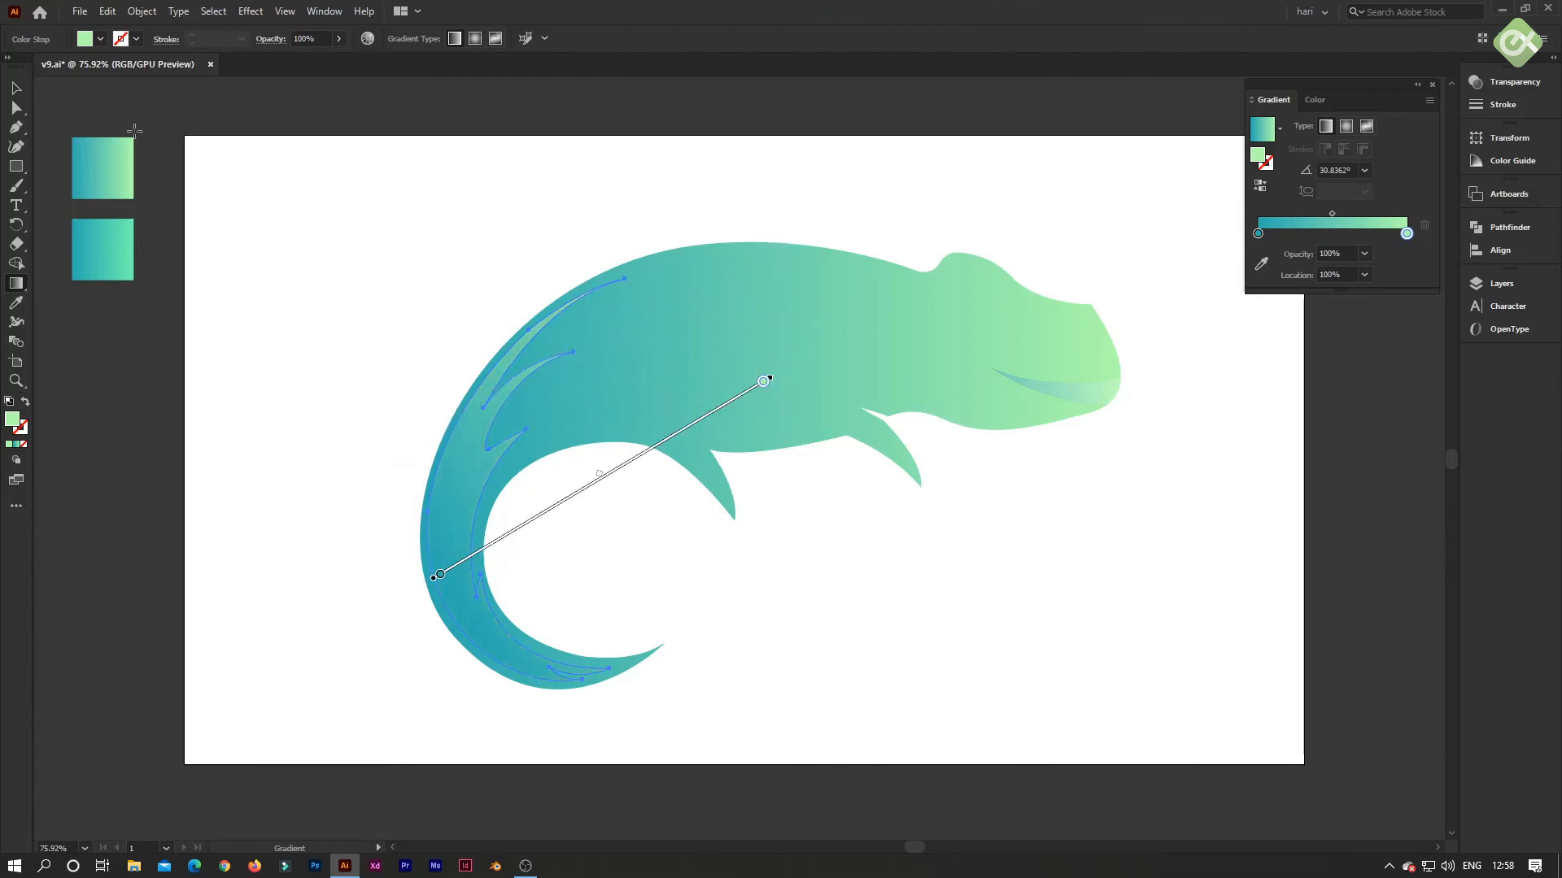
click(17, 90)
click(117, 96)
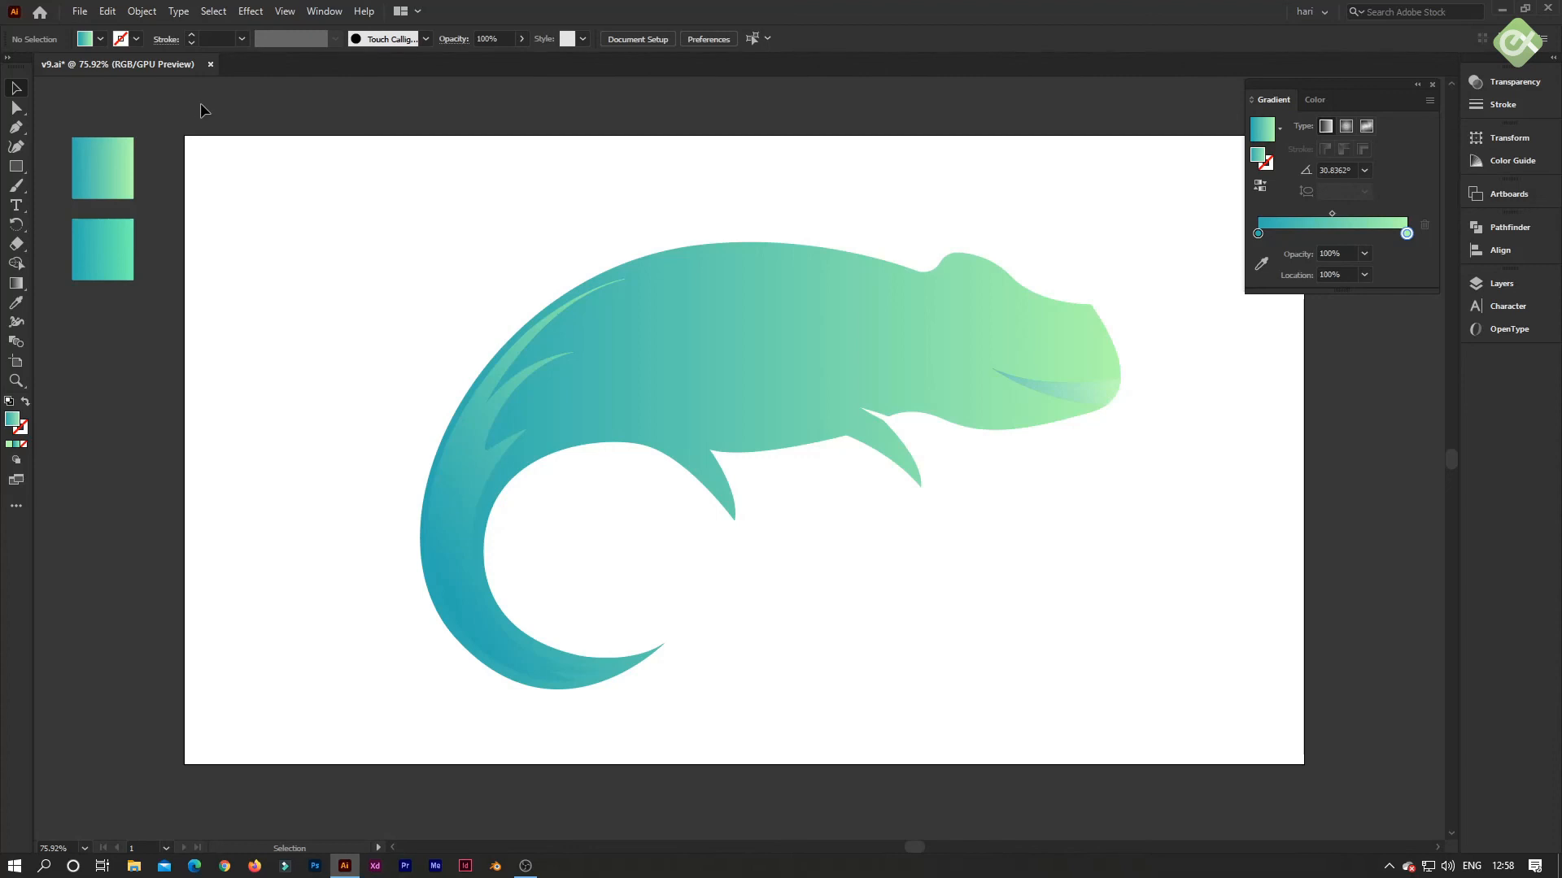
- Draw a thin curved sliver about 139 px wide along the belly edge between the two legs with the Pen tool
click(17, 144)
click(15, 131)
click(525, 481)
click(712, 439)
drag(835, 432, 721, 444)
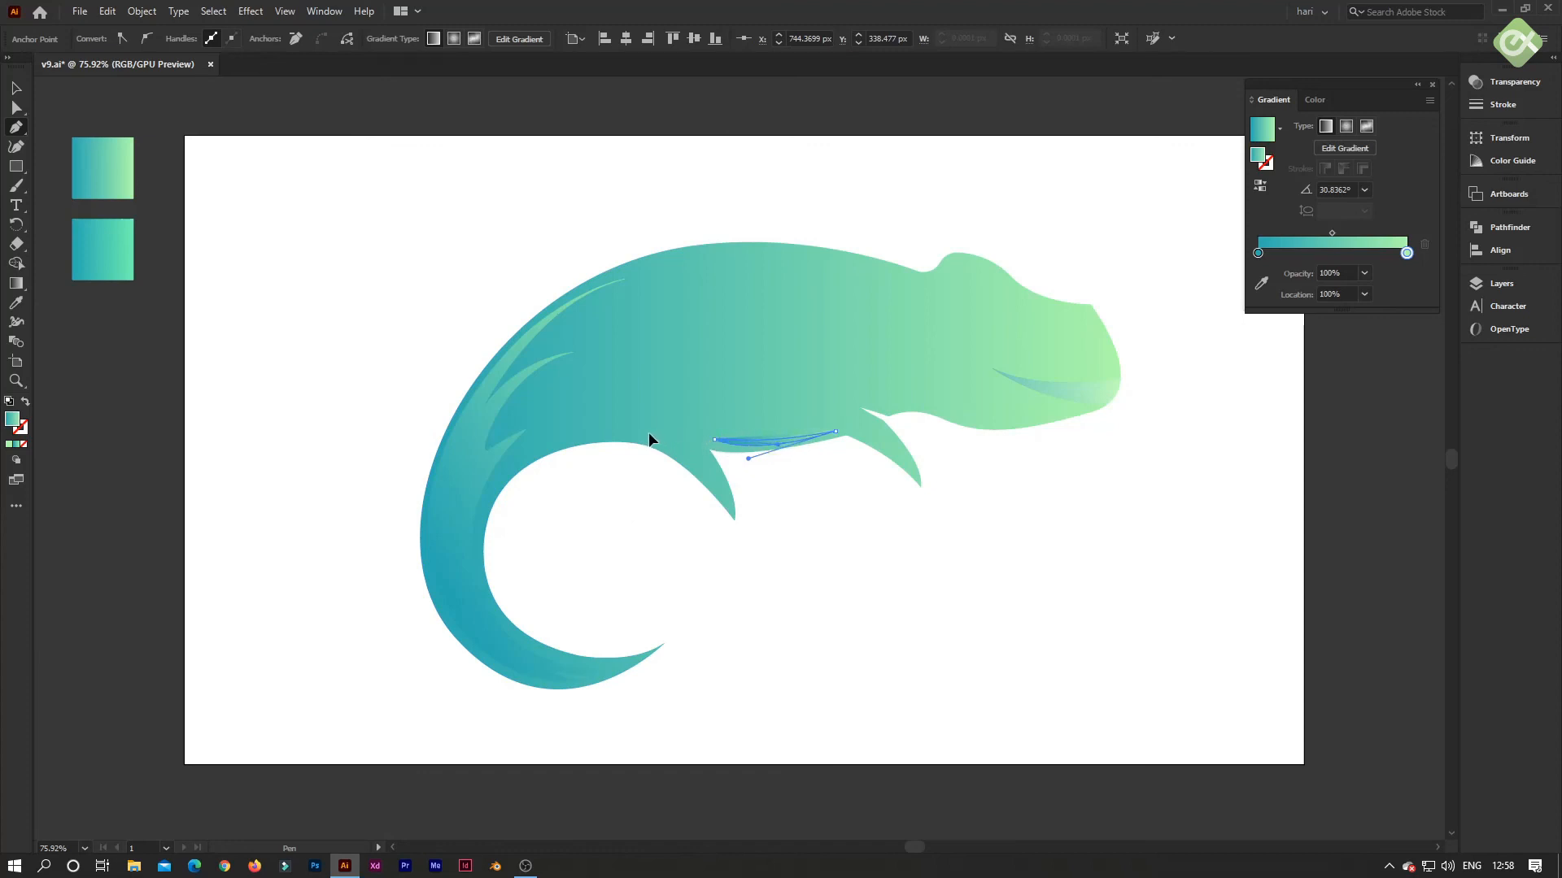
key(Return)
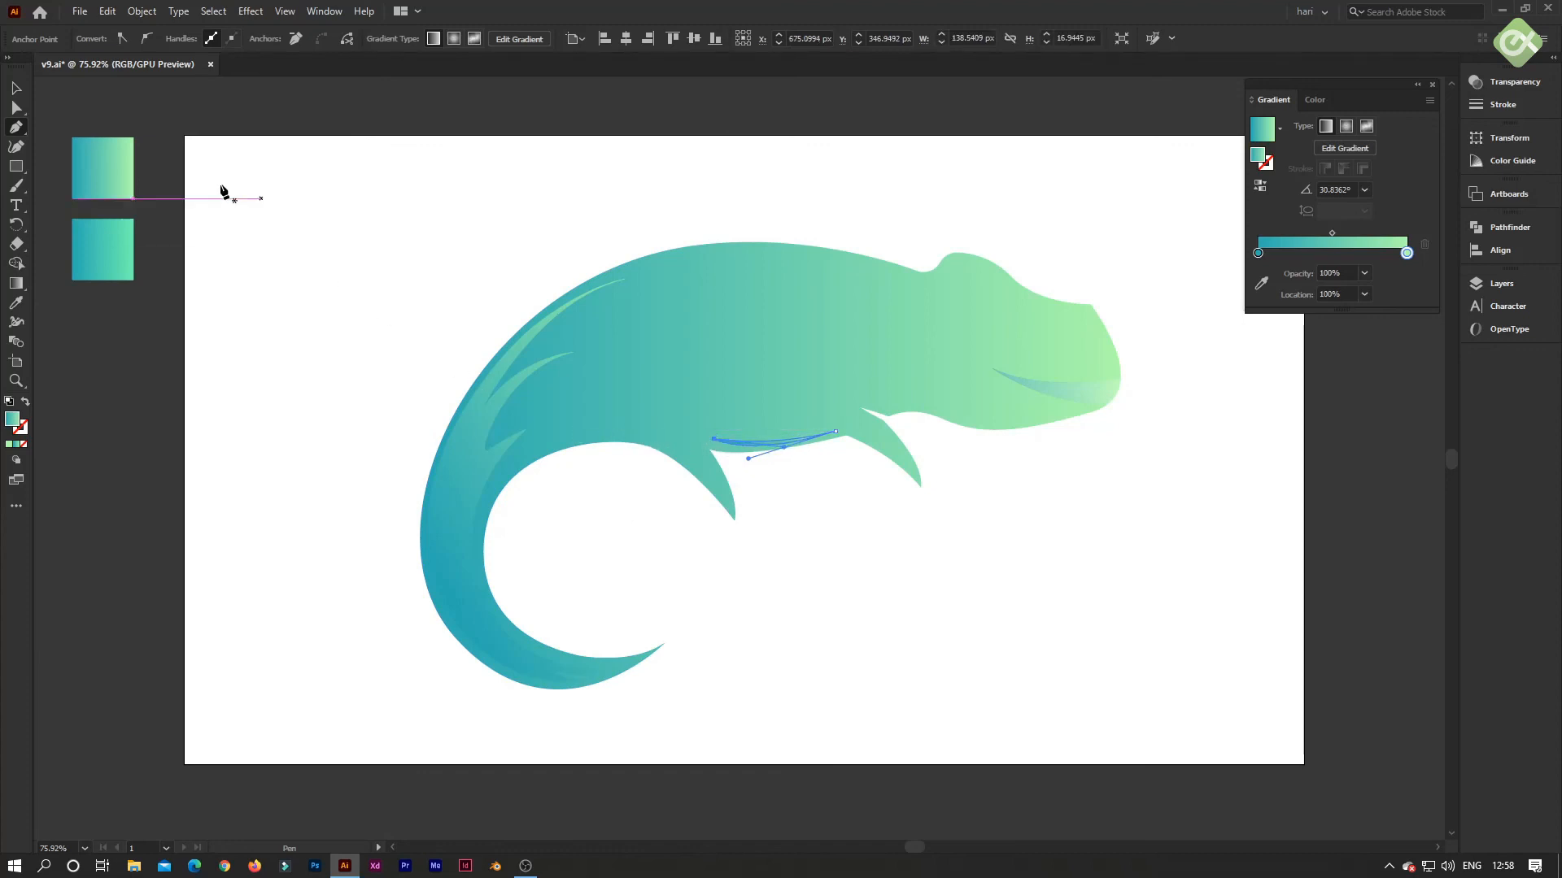
- Set the belly sliver's opacity to 63% and reposition it along the belly edge between the legs
click(17, 93)
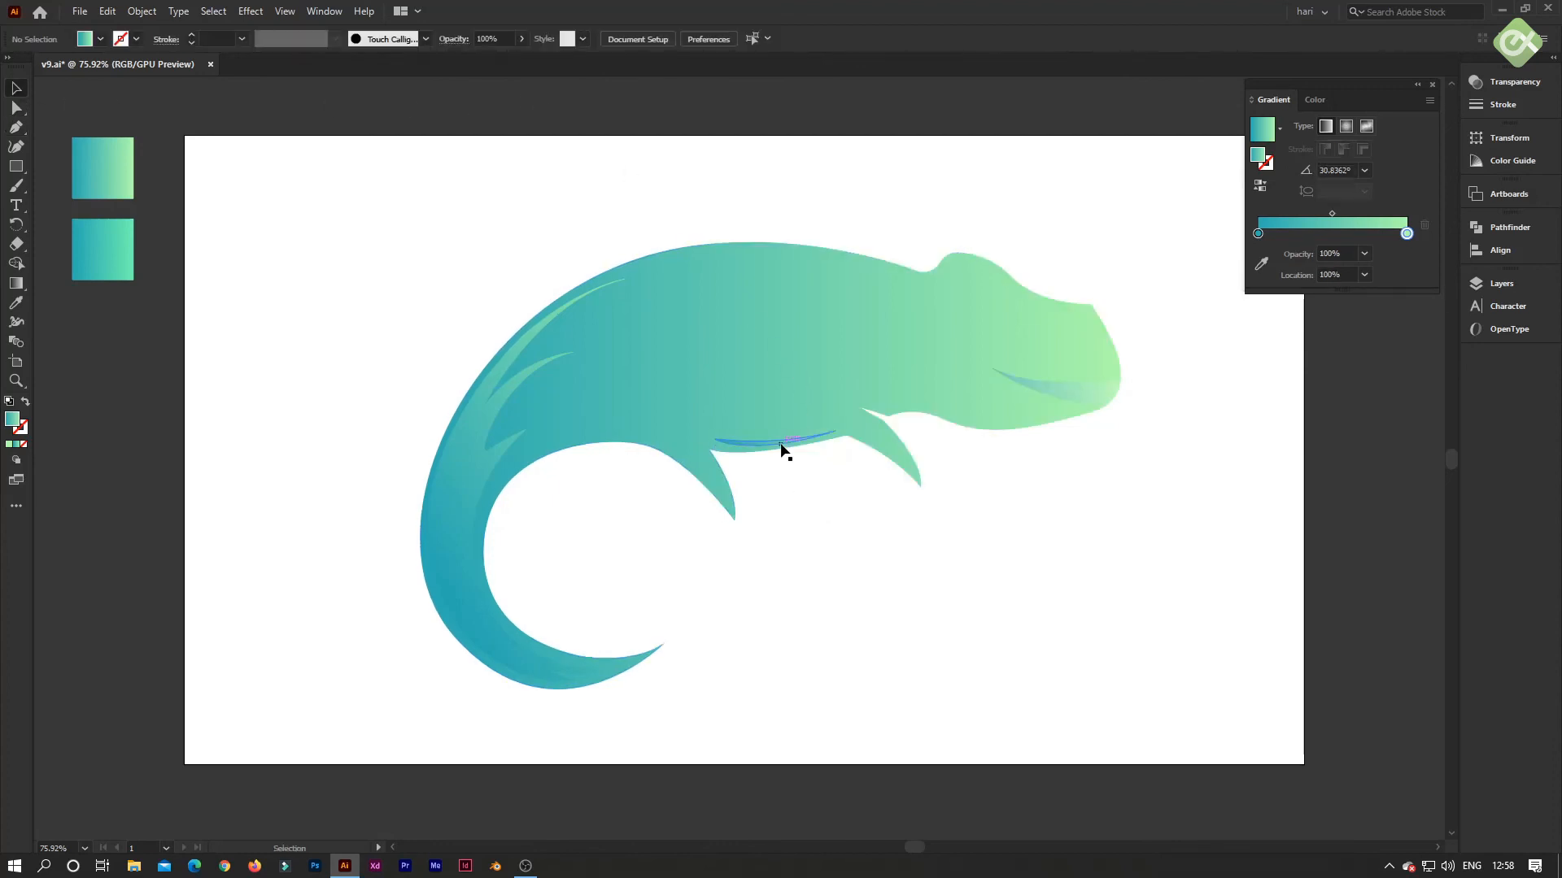
click(522, 39)
click(500, 61)
click(531, 100)
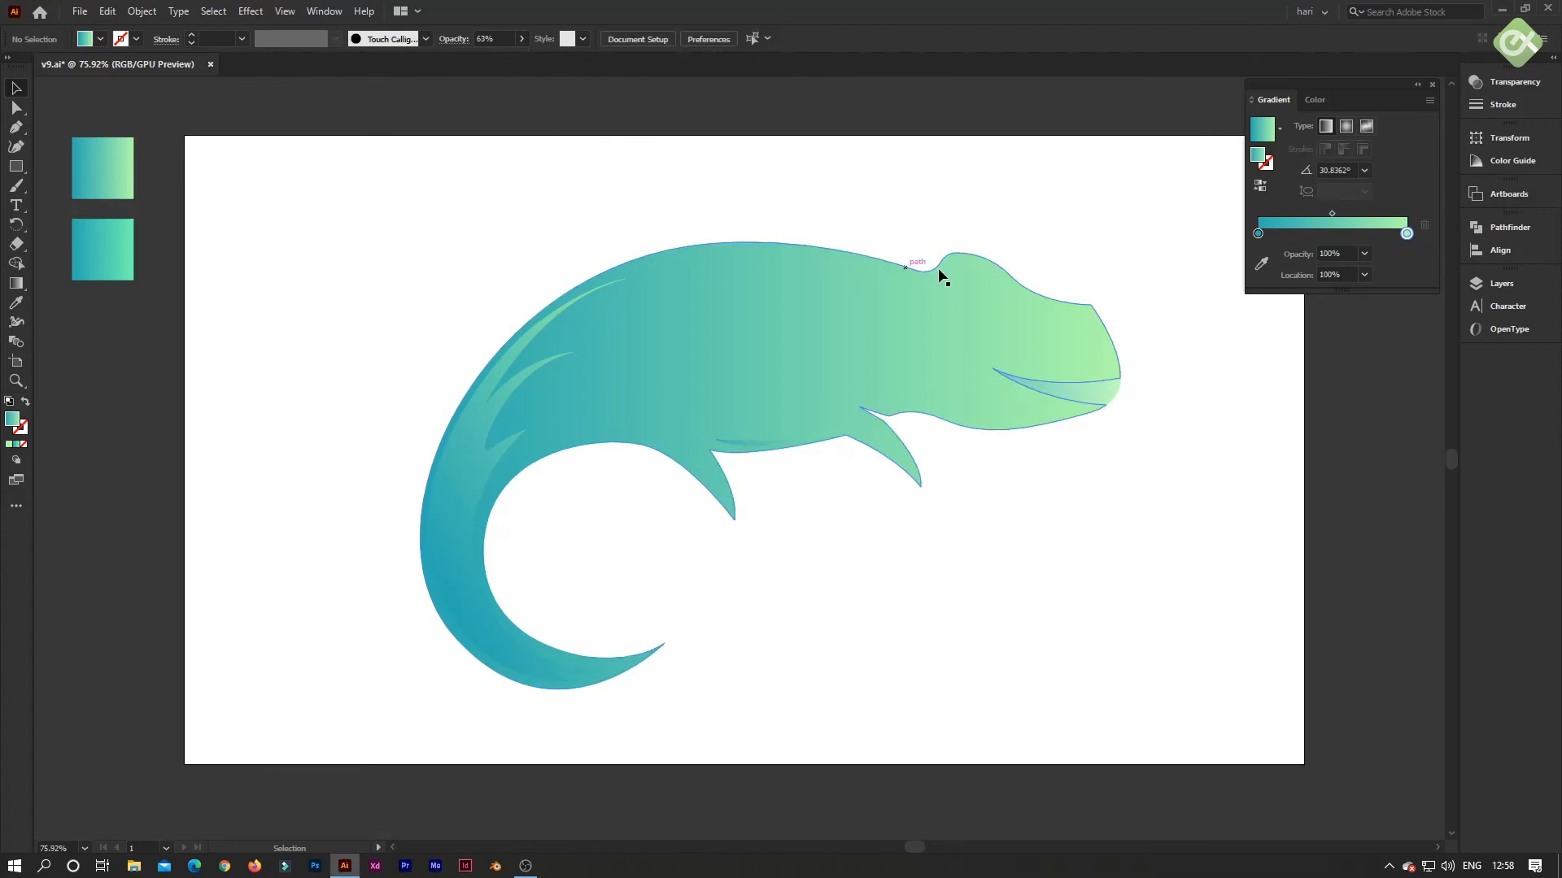
click(770, 442)
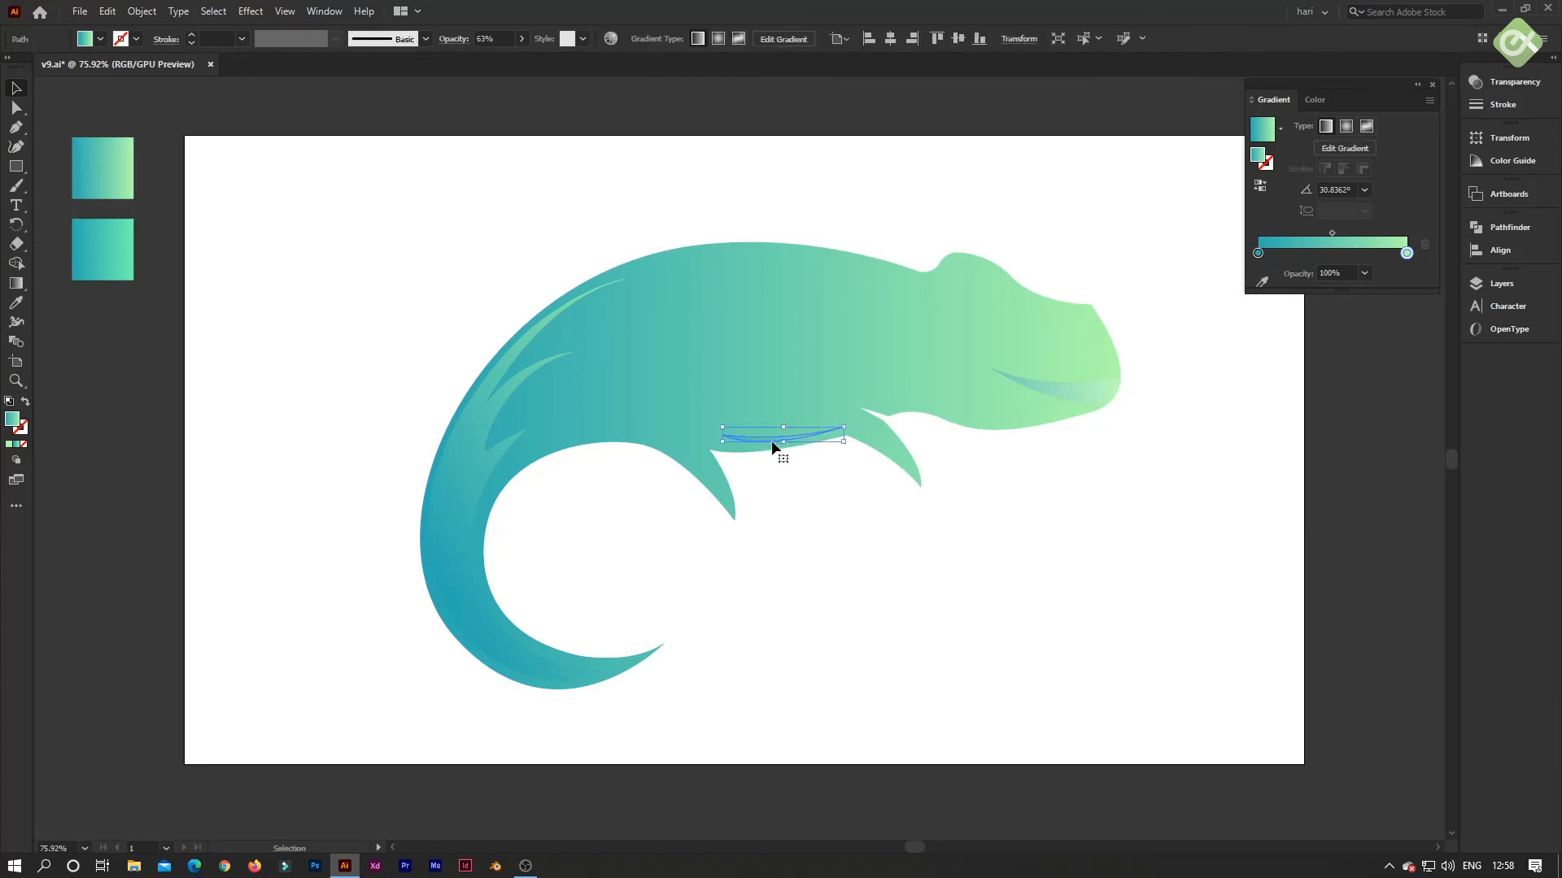
click(864, 515)
drag(787, 439, 783, 444)
click(822, 496)
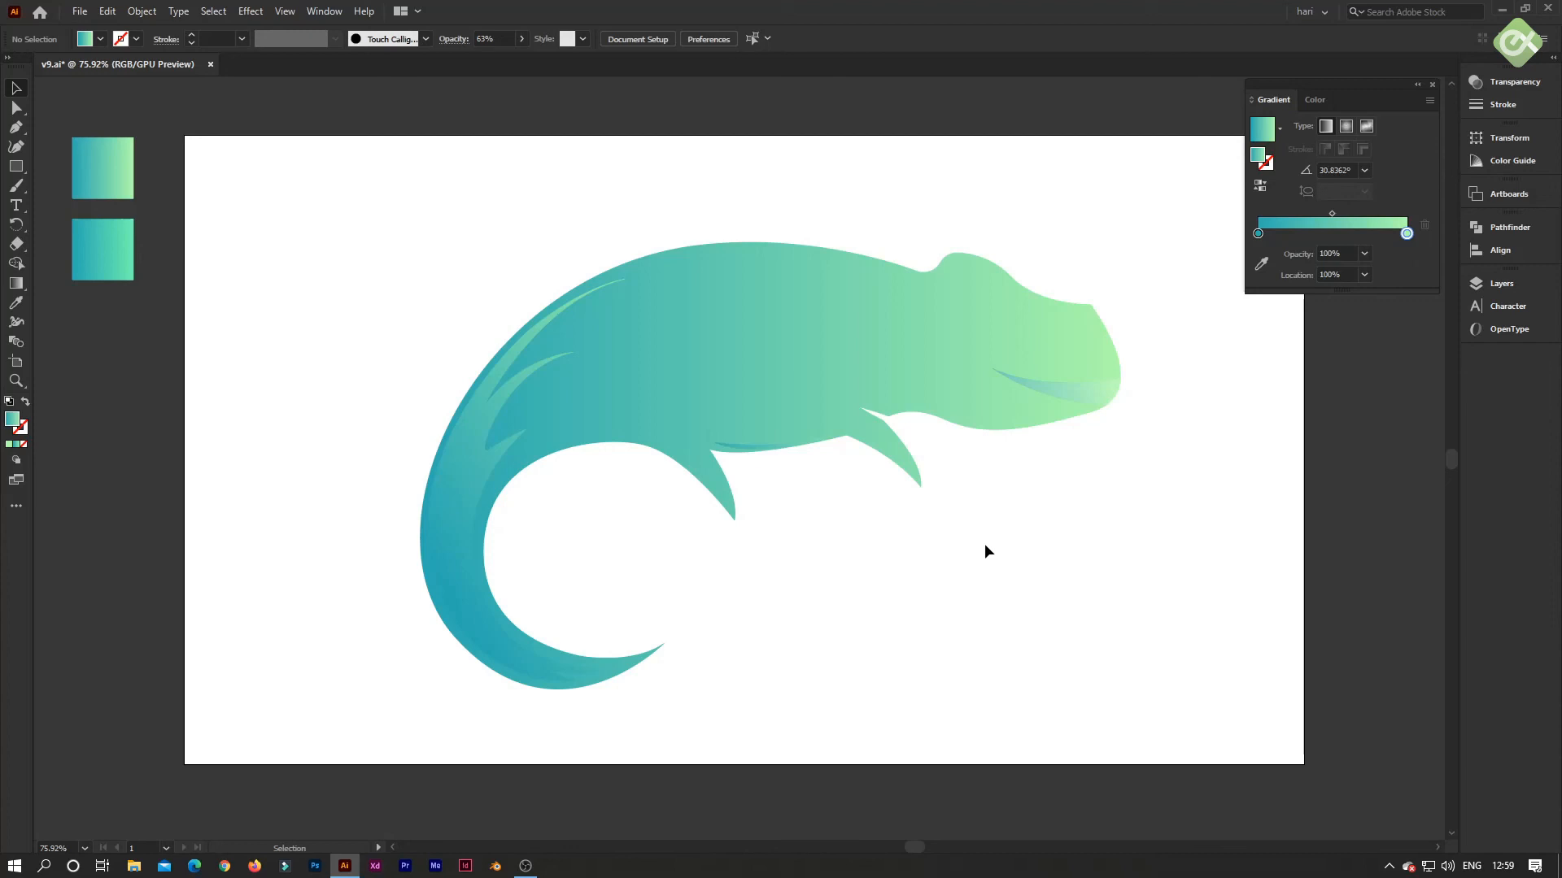
- View the artwork in full-screen mode without the interface and centre the artboard
key(f)
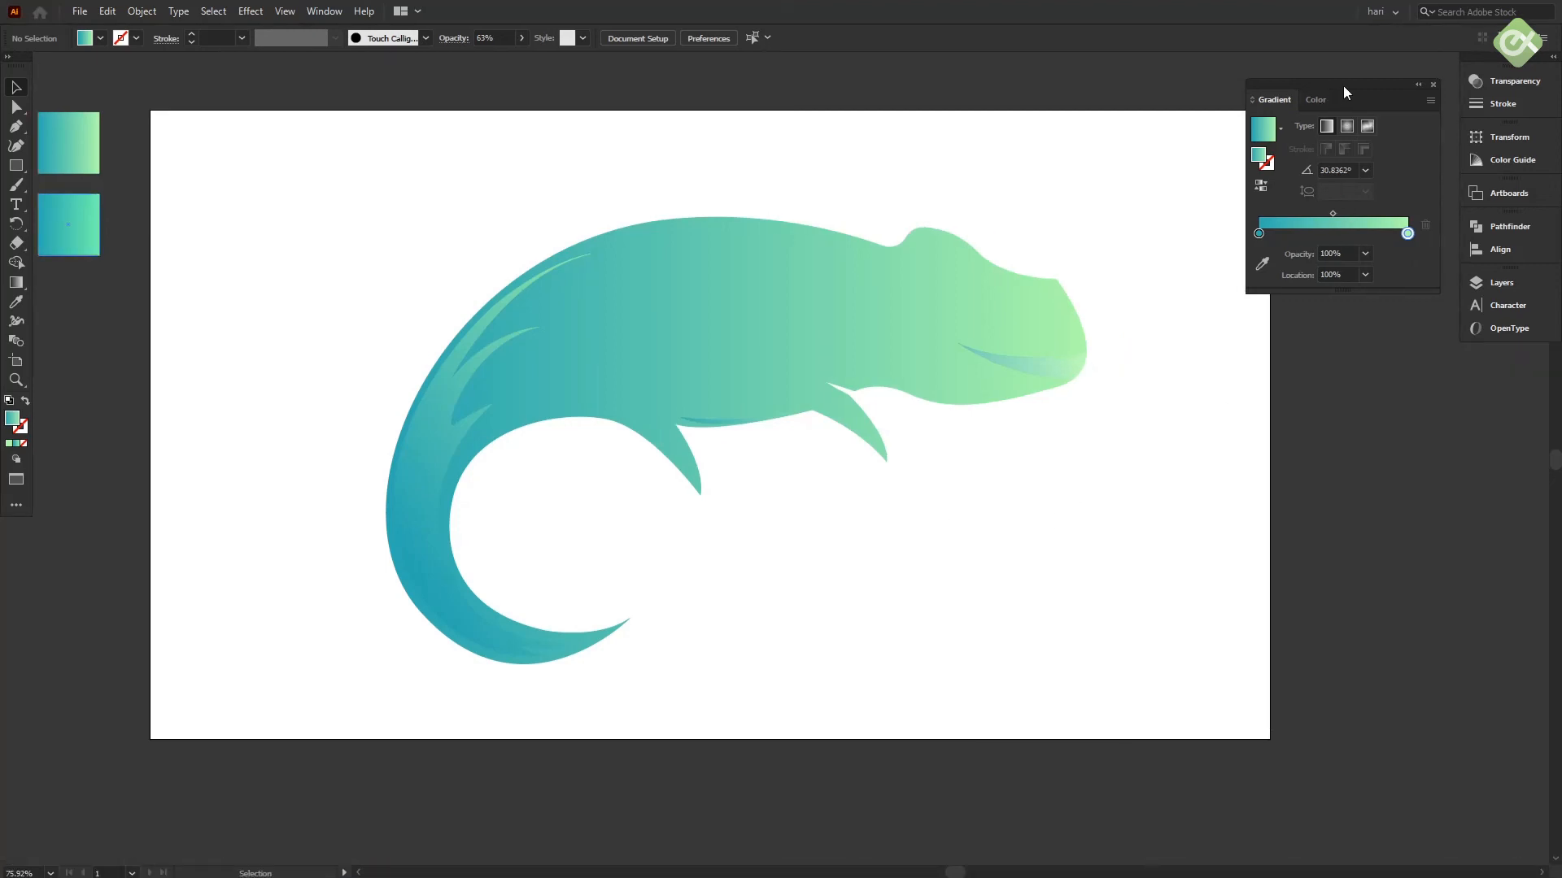
drag(1341, 92, 1377, 71)
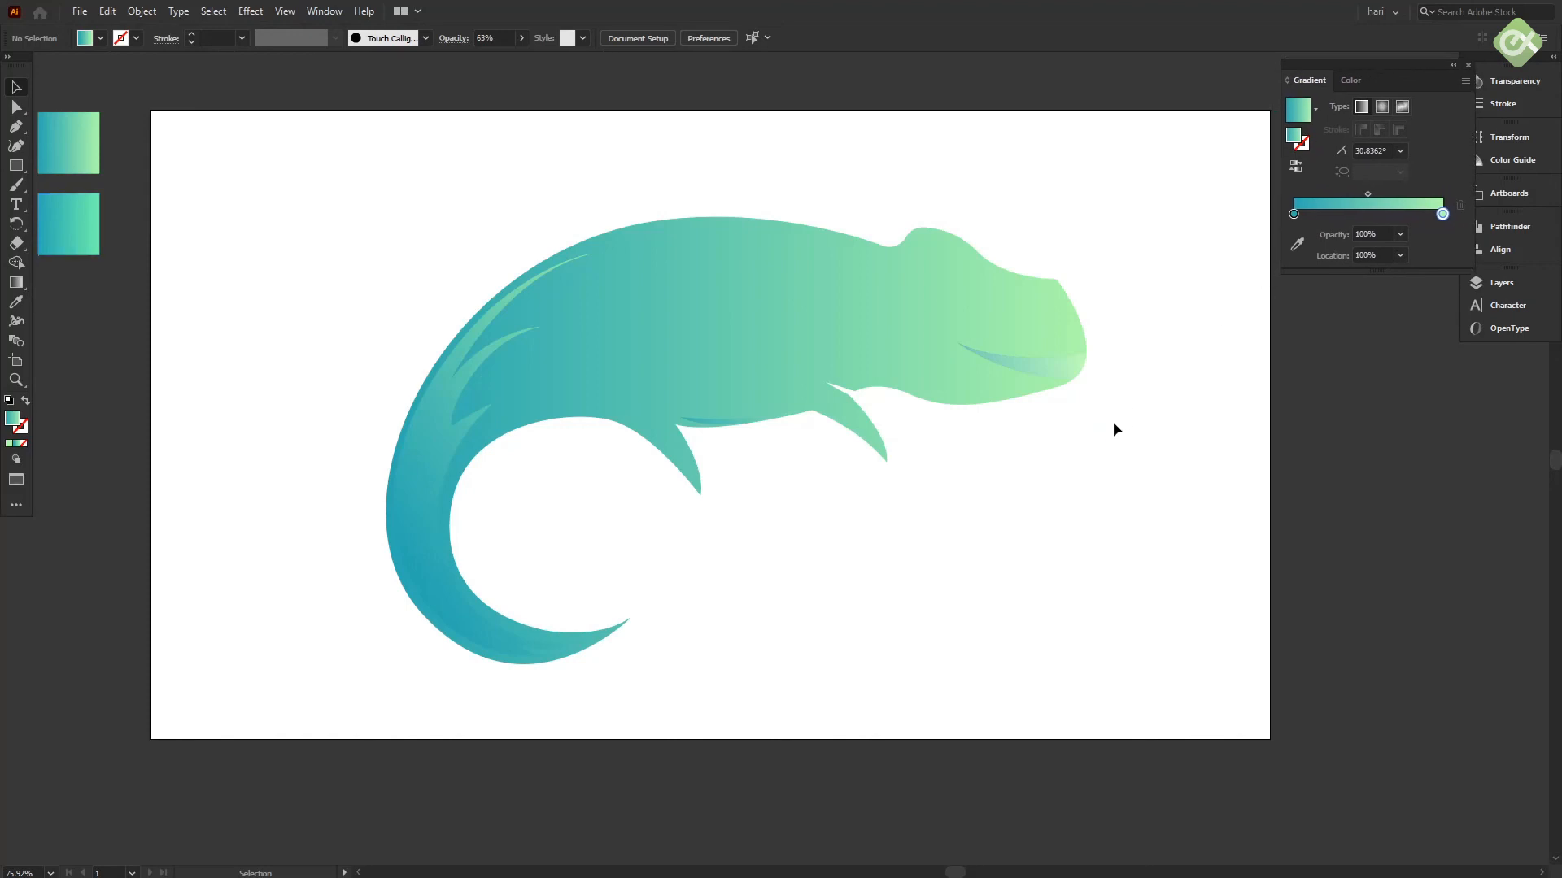
key(f)
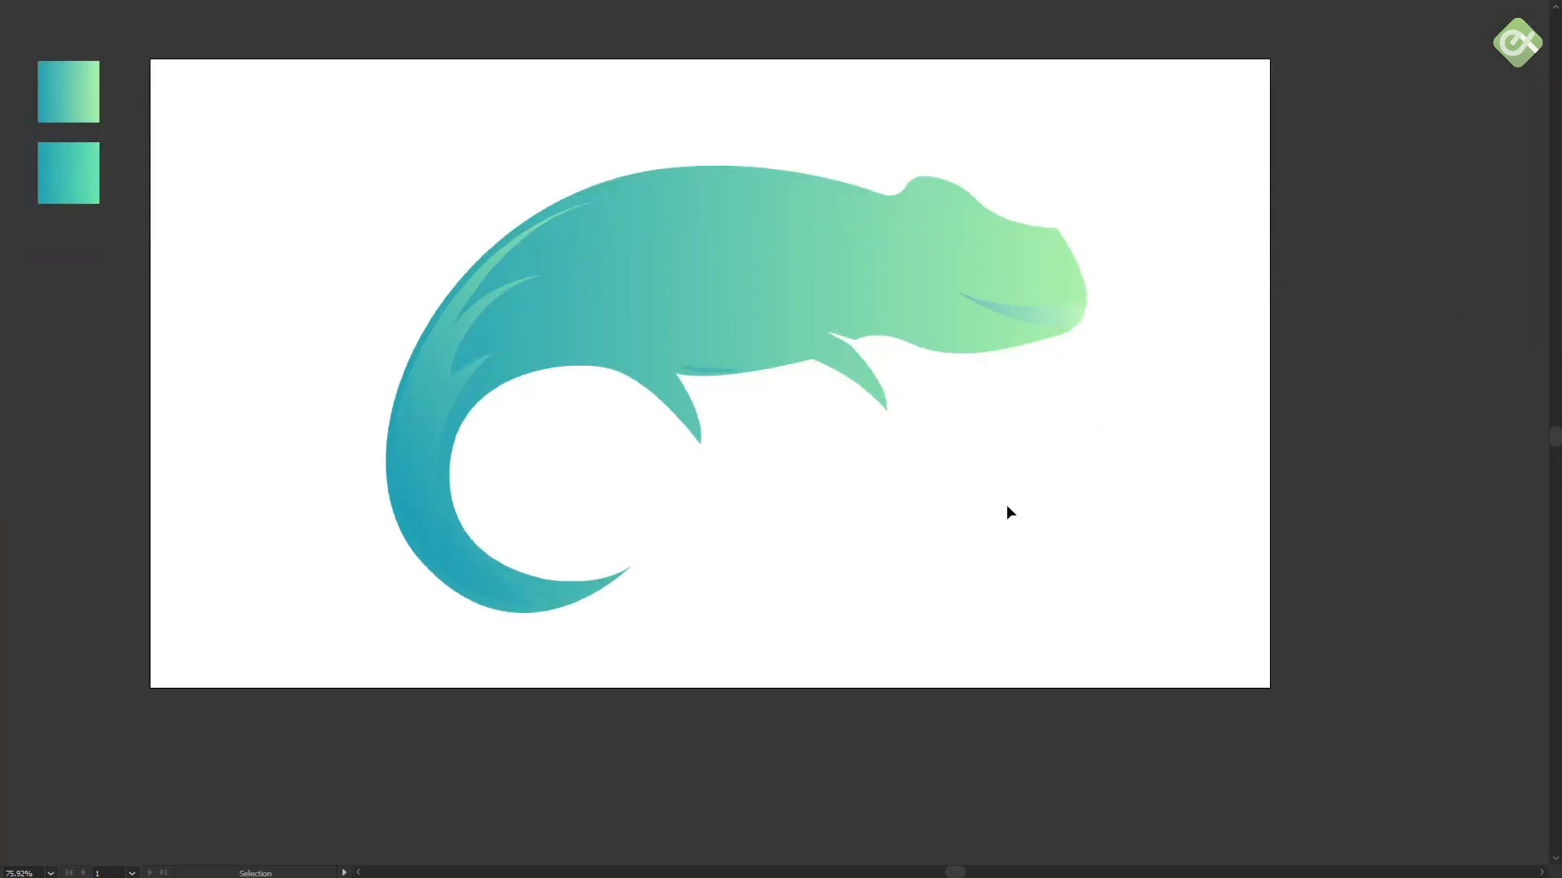
key(space)
drag(946, 451, 952, 511)
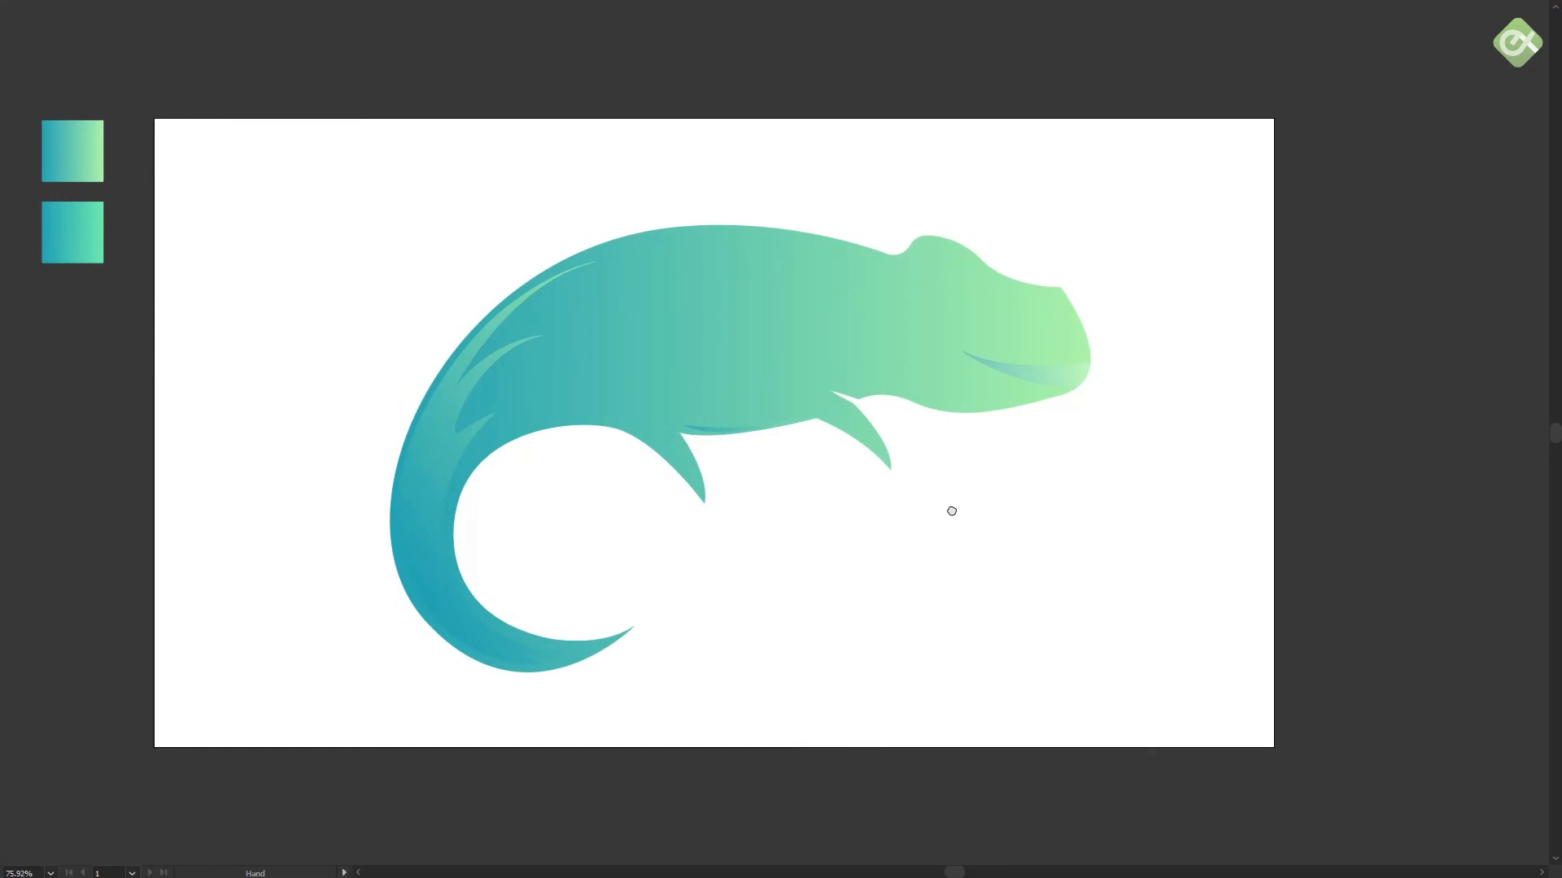